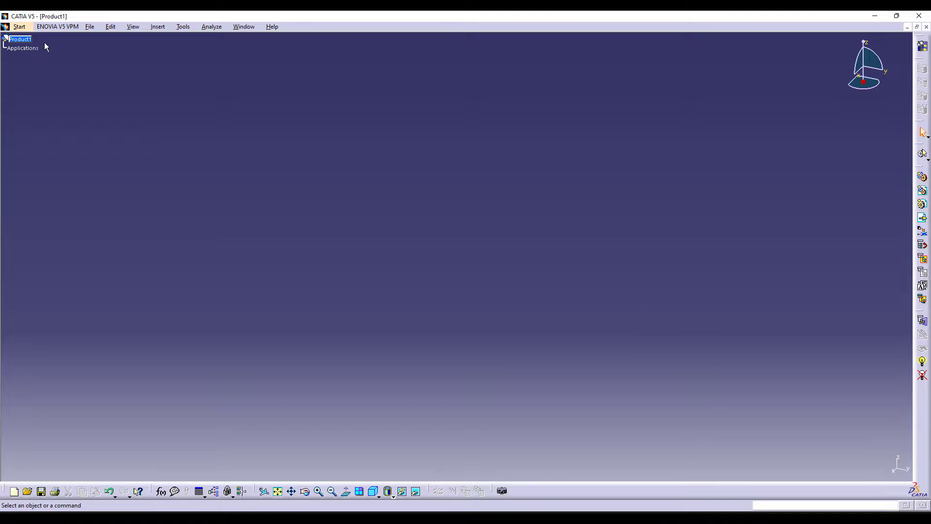
Create a new part in the Part Design workbench
{"action": "left_click", "coordinate": [21, 27]}
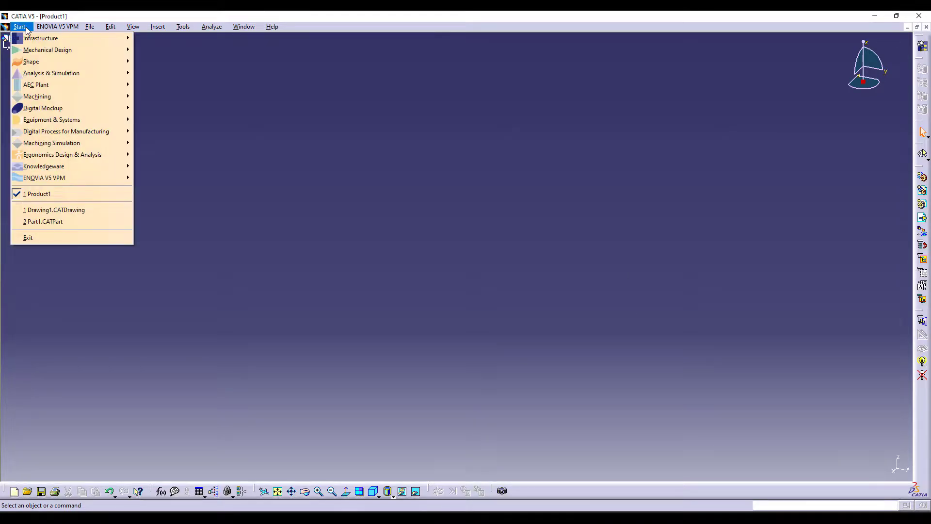
{"action": "mouse_move", "coordinate": [36, 50]}
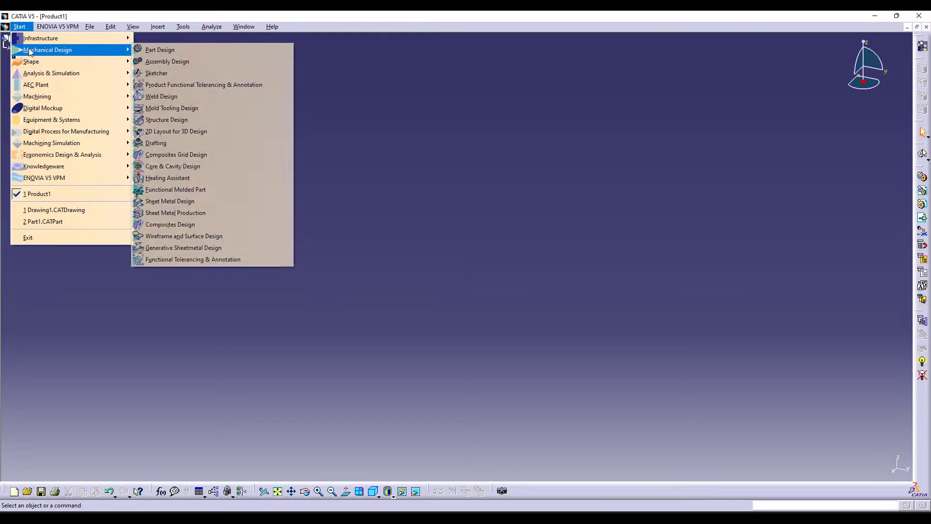
{"action": "left_click", "coordinate": [259, 76]}
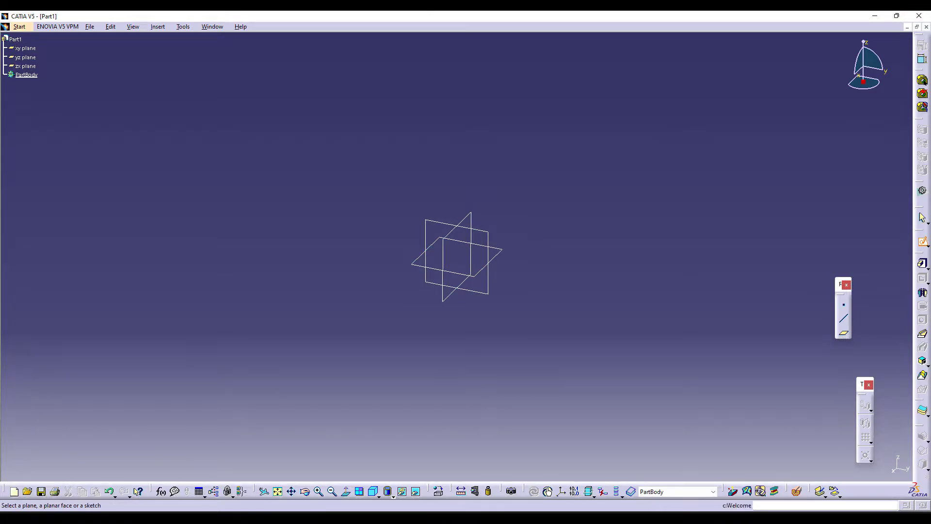
{"action": "left_click", "coordinate": [927, 245]}
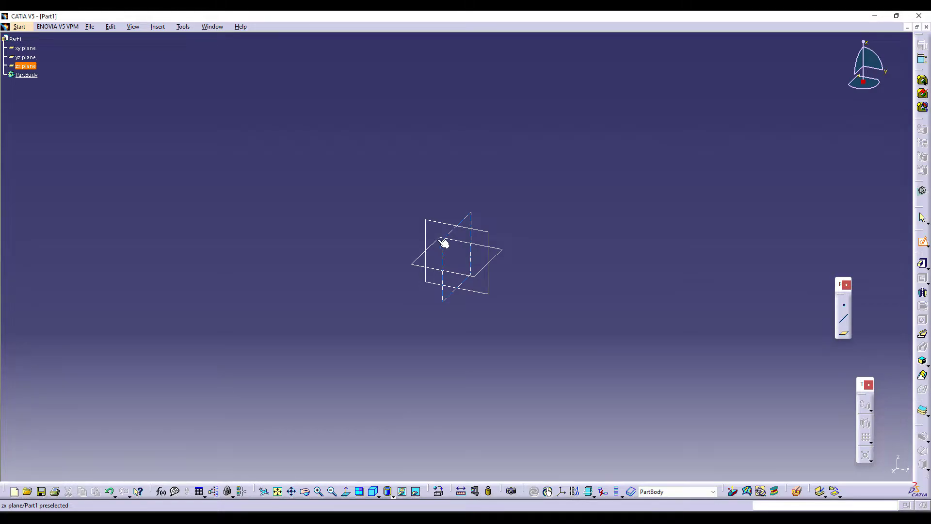
{"action": "left_click", "coordinate": [377, 494]}
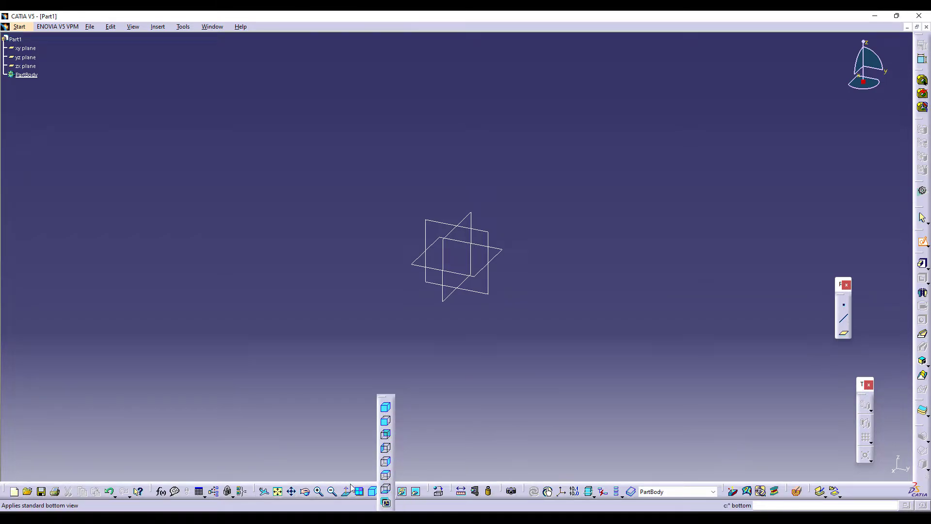
{"action": "mouse_move", "coordinate": [255, 491]}
{"action": "left_mouse_down"}
{"action": "mouse_move", "coordinate": [259, 458]}
{"action": "mouse_move", "coordinate": [280, 474]}
{"action": "mouse_move", "coordinate": [263, 490]}
{"action": "left_mouse_up"}
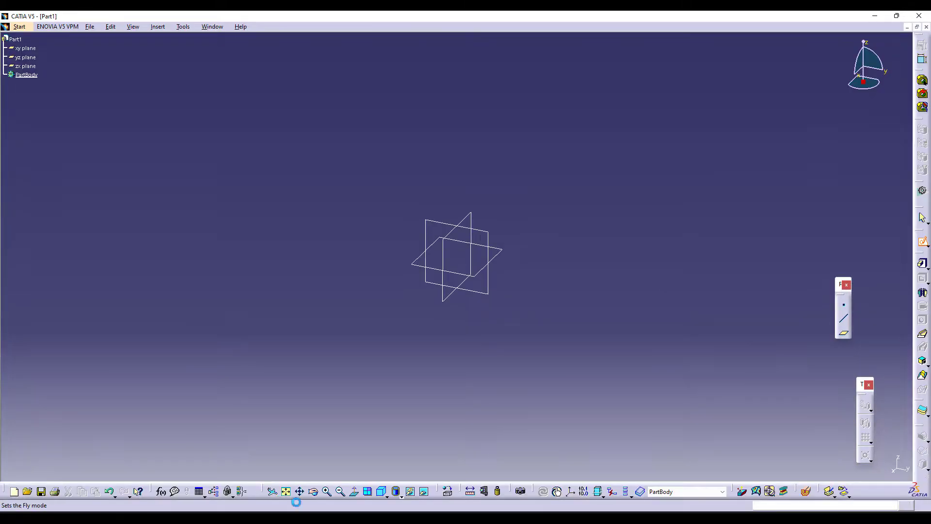
{"action": "left_click", "coordinate": [32, 60]}
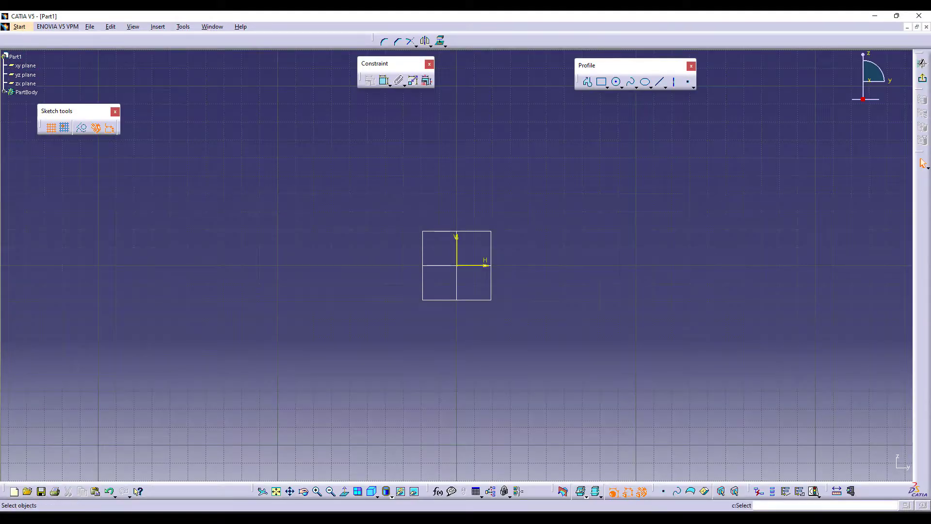
{"action": "left_click", "coordinate": [922, 63]}
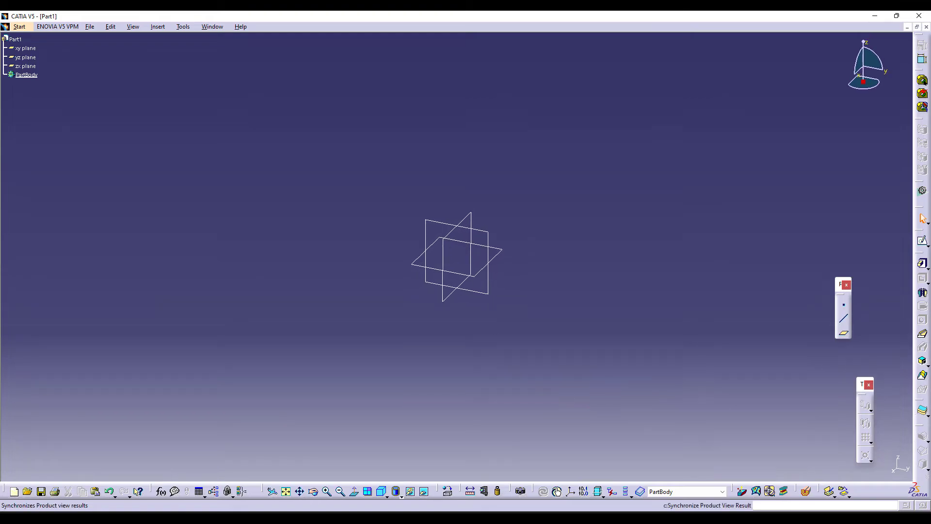
Open a new sketch on the yz plane
{"action": "left_click", "coordinate": [921, 245]}
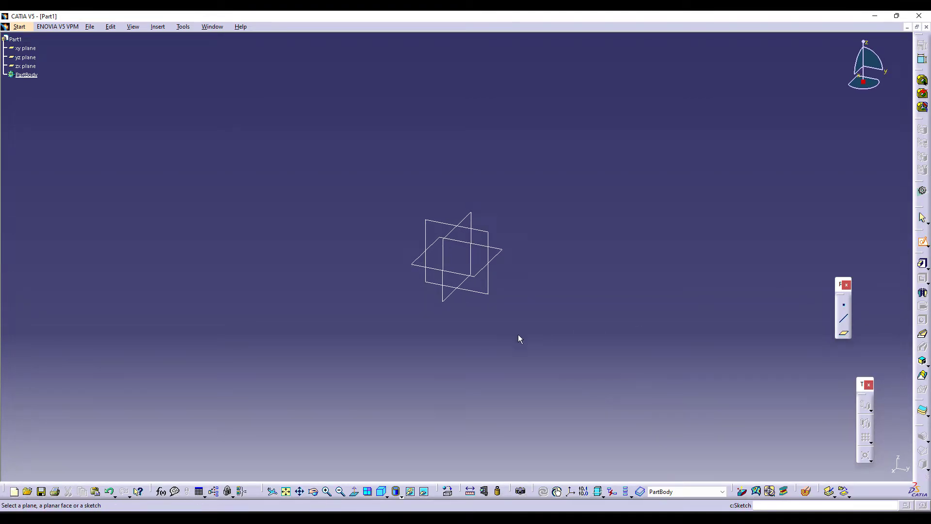
{"action": "left_click", "coordinate": [489, 296]}
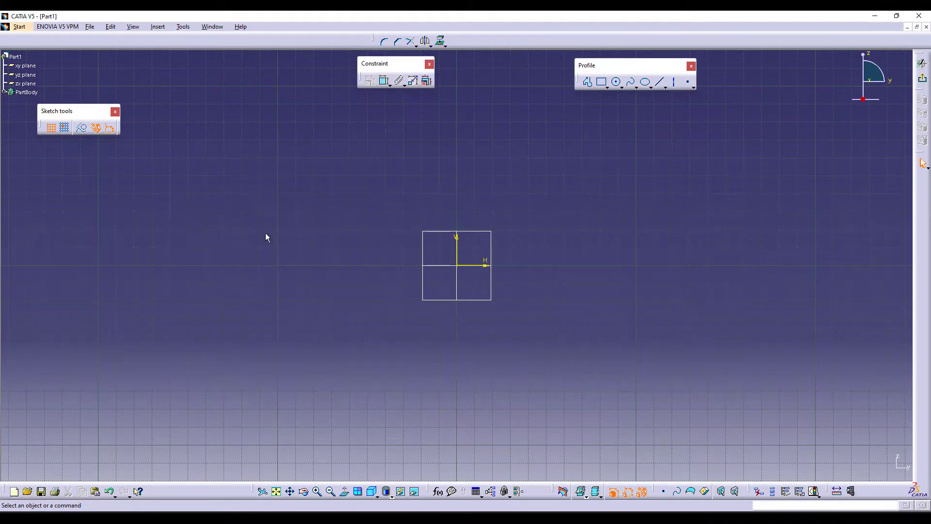
Dock the Constraint, Operation and Profile toolbars in one row beneath the menu bar, with Sketch tools floating under them
{"action": "mouse_move", "coordinate": [74, 116]}
{"action": "left_mouse_down"}
{"action": "mouse_move", "coordinate": [295, 54]}
{"action": "mouse_move", "coordinate": [303, 66]}
{"action": "left_mouse_up"}
{"action": "left_click_drag", "start_coordinate": [378, 41], "coordinate": [447, 63]}
{"action": "left_click_drag", "start_coordinate": [586, 64], "coordinate": [541, 57]}
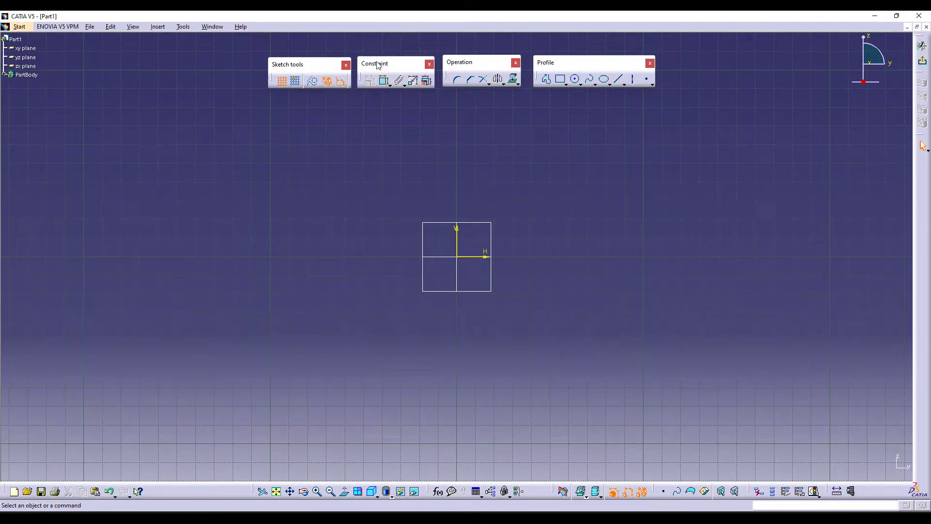
{"action": "left_click_drag", "start_coordinate": [377, 65], "coordinate": [383, 40]}
{"action": "left_click_drag", "start_coordinate": [483, 63], "coordinate": [483, 39]}
{"action": "left_click_drag", "start_coordinate": [577, 62], "coordinate": [594, 41]}
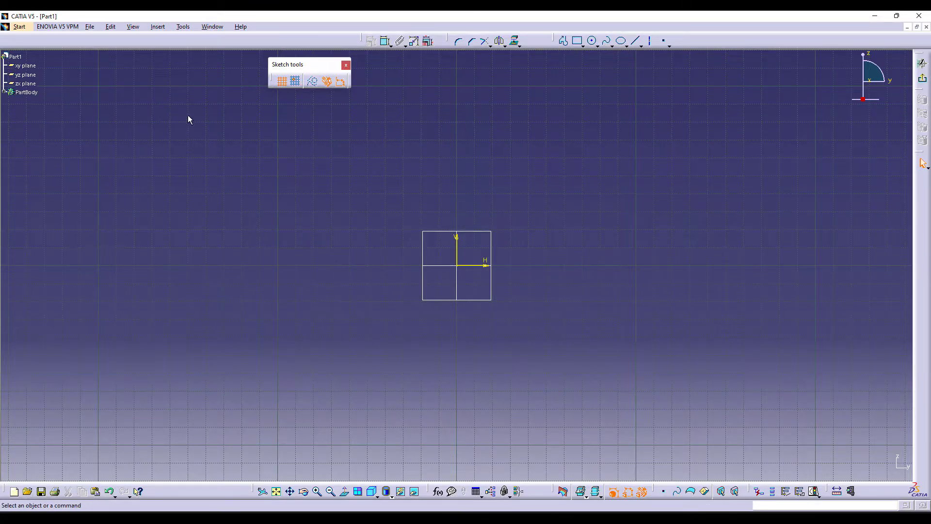
Hide the Sketch tools toolbar and display it again
{"action": "left_click", "coordinate": [345, 66]}
{"action": "left_click", "coordinate": [158, 27]}
{"action": "mouse_move", "coordinate": [131, 30]}
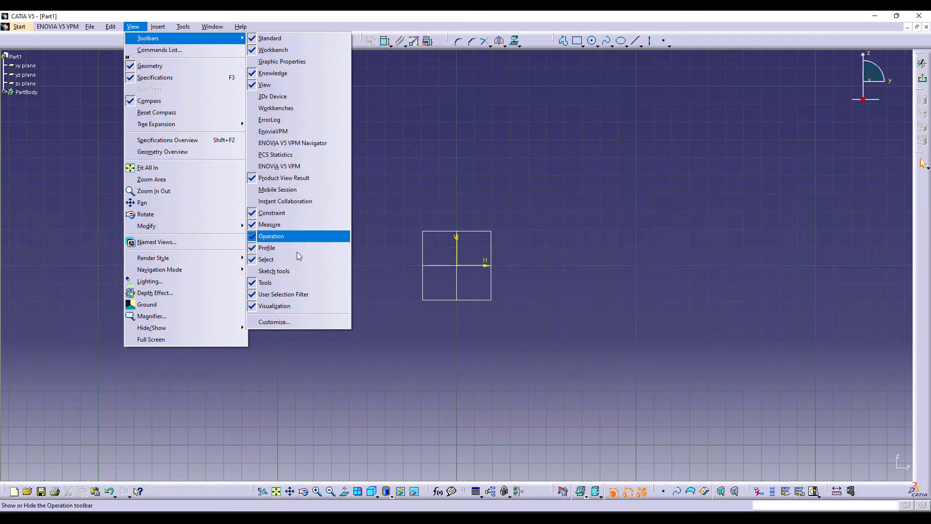
{"action": "left_click", "coordinate": [261, 273]}
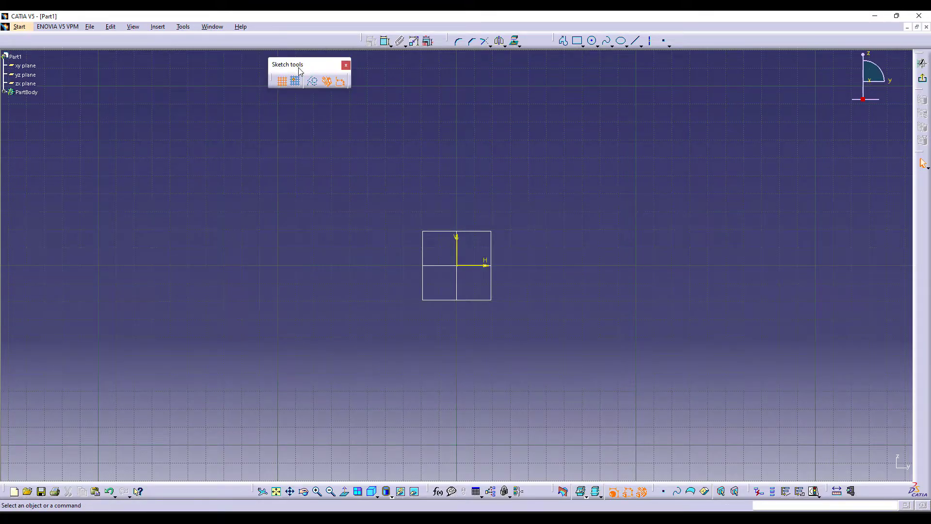
Undock the Profile toolbar, hide it and display it again as a floating toolbar
{"action": "left_click_drag", "start_coordinate": [554, 40], "coordinate": [564, 66]}
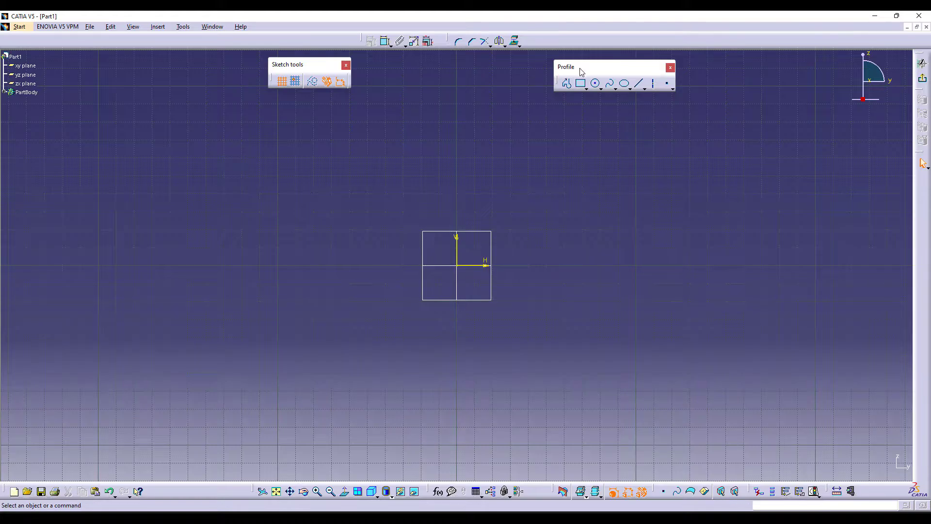
{"action": "left_click", "coordinate": [670, 67]}
{"action": "left_click", "coordinate": [132, 27]}
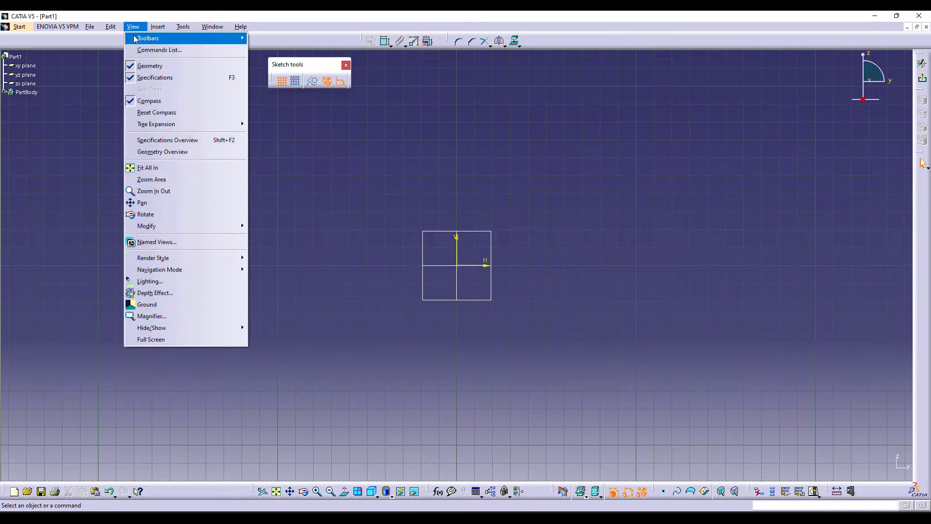
{"action": "mouse_move", "coordinate": [194, 39]}
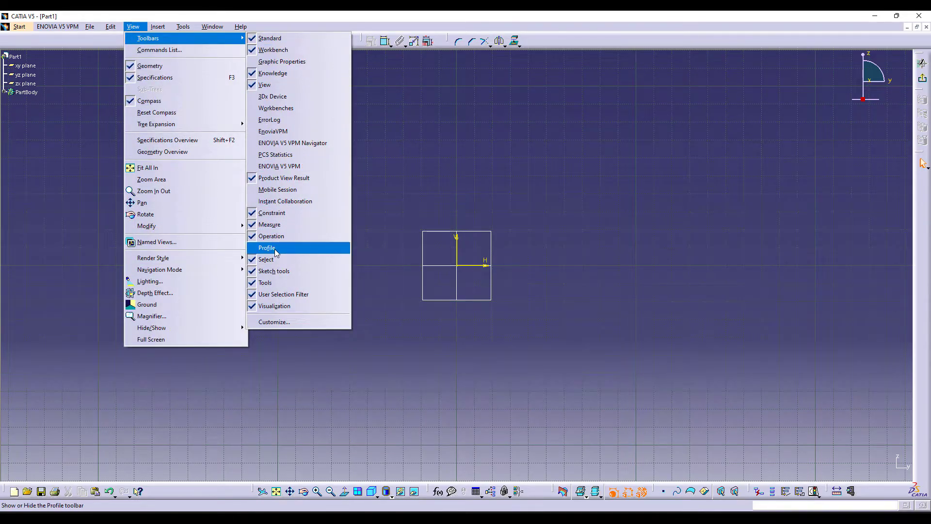
{"action": "left_click", "coordinate": [274, 249]}
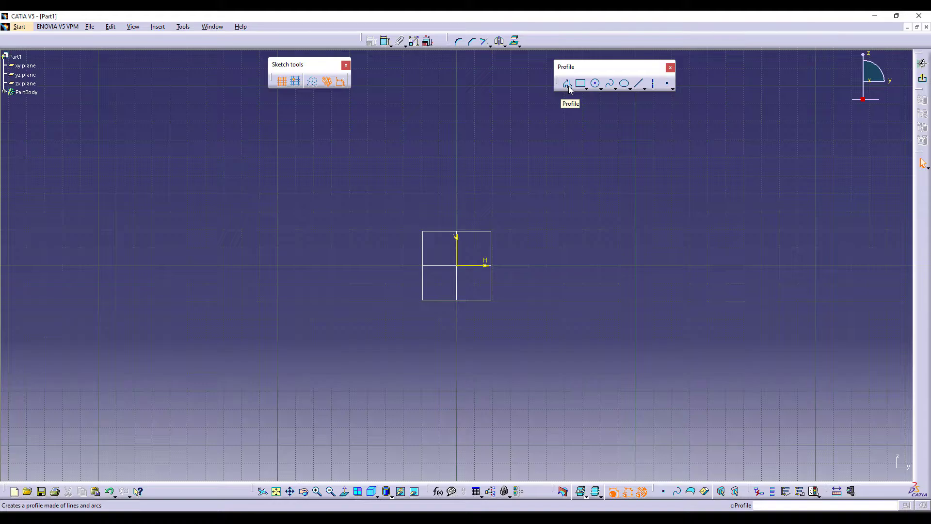
Draw a trial open profile of six connected lines above the sketch origin and delete it
{"action": "left_click", "coordinate": [567, 86]}
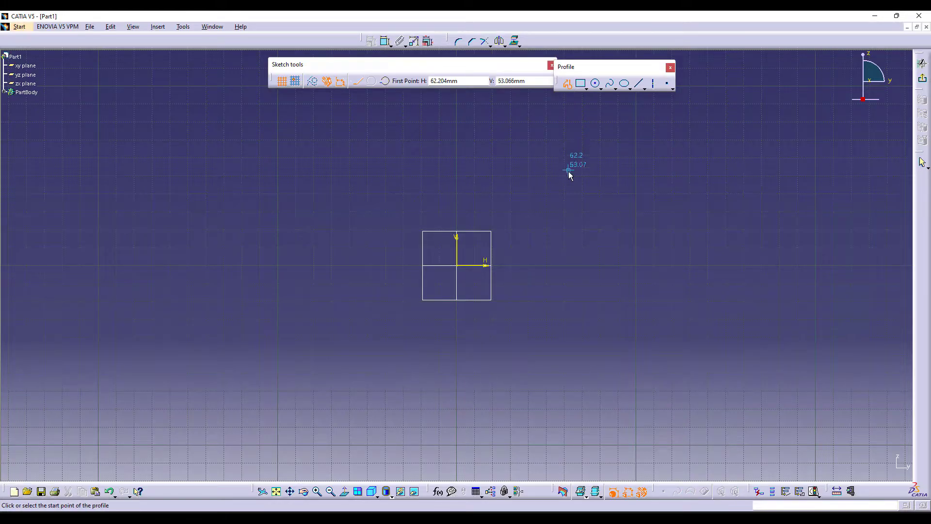
{"action": "left_click_drag", "start_coordinate": [514, 66], "coordinate": [514, 38]}
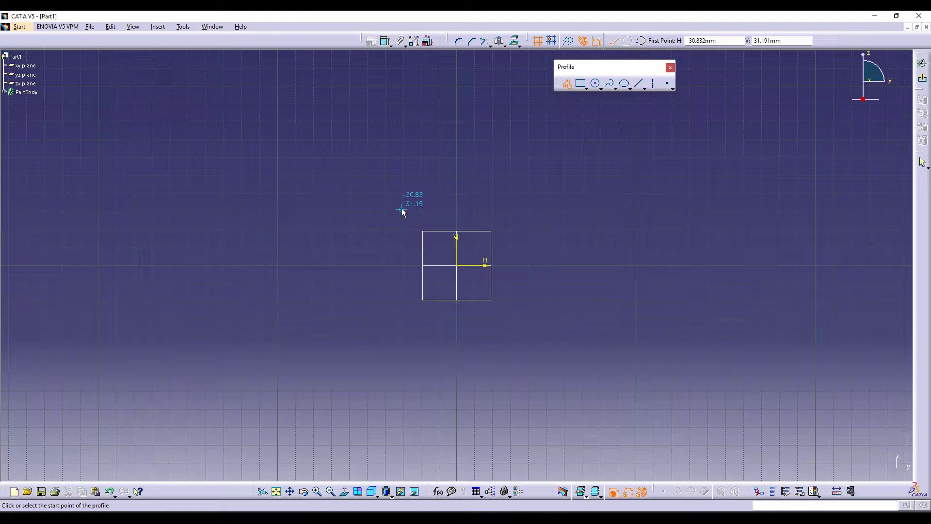
{"action": "middle_click_drag", "start_coordinate": [401, 209], "coordinate": [389, 251]}
{"action": "left_click", "coordinate": [390, 251]}
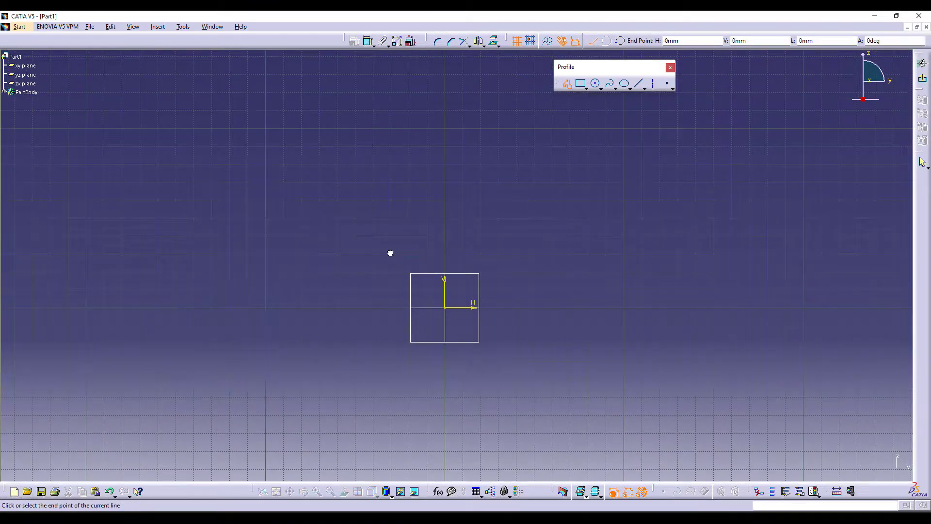
{"action": "left_click", "coordinate": [515, 251]}
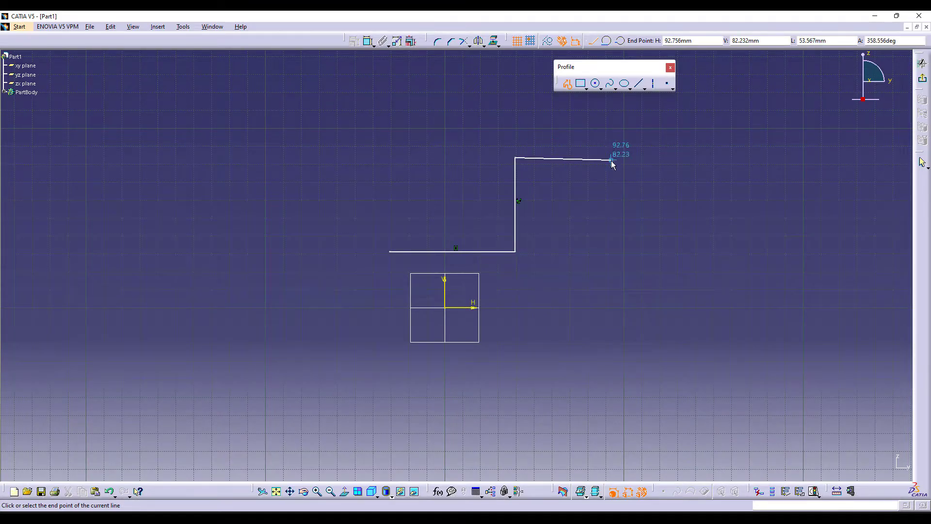
{"action": "left_click", "coordinate": [611, 157]}
{"action": "left_click", "coordinate": [389, 106]}
{"action": "left_click", "coordinate": [210, 251]}
{"action": "left_click", "coordinate": [469, 156]}
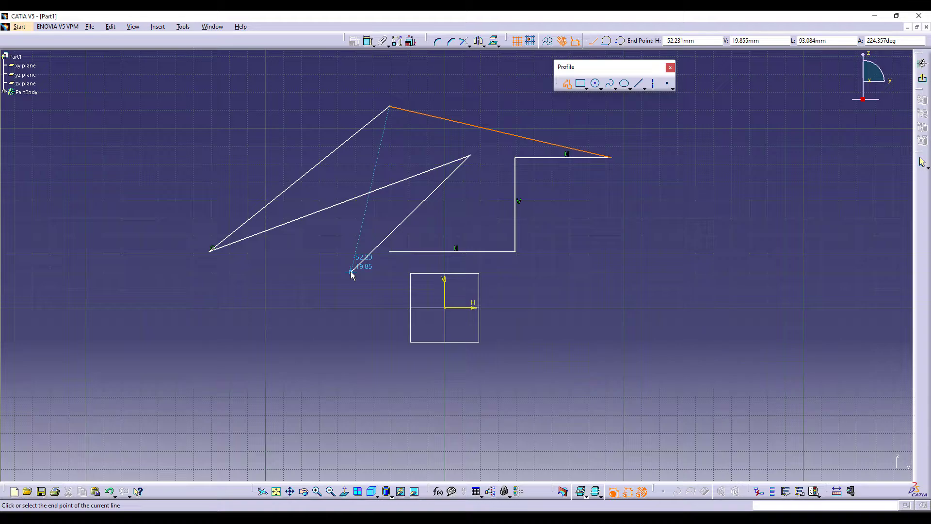
{"action": "key", "text": "Escape"}
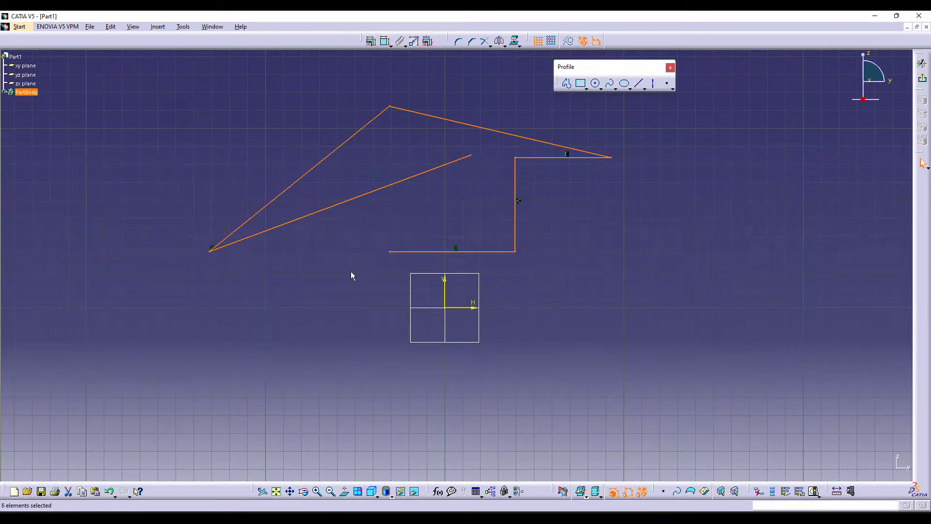
{"action": "key", "text": "Delete"}
Draw a trial closed five-sided profile above the sketch origin and delete it
{"action": "left_click", "coordinate": [567, 83]}
{"action": "left_click", "coordinate": [456, 173]}
{"action": "left_click", "coordinate": [457, 236]}
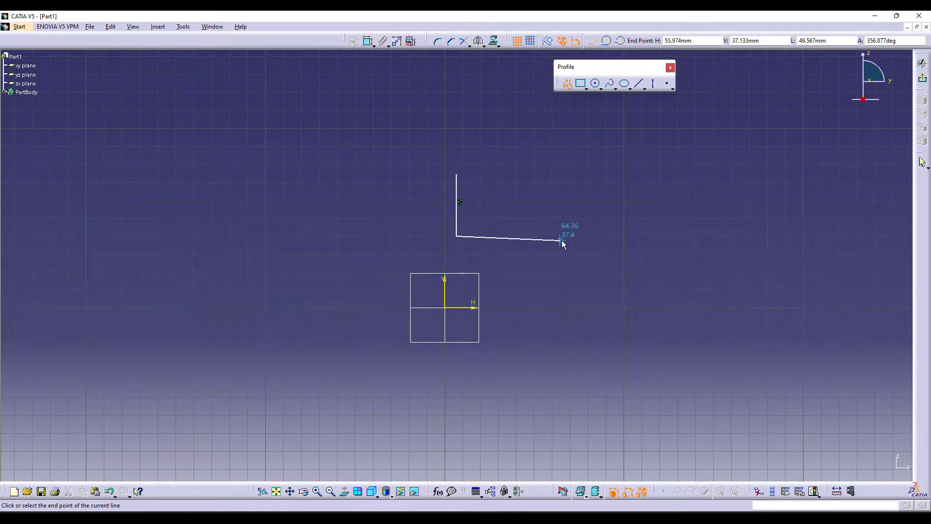
{"action": "left_click", "coordinate": [561, 236]}
{"action": "left_click", "coordinate": [587, 184]}
{"action": "left_click", "coordinate": [536, 116]}
{"action": "left_click", "coordinate": [456, 173]}
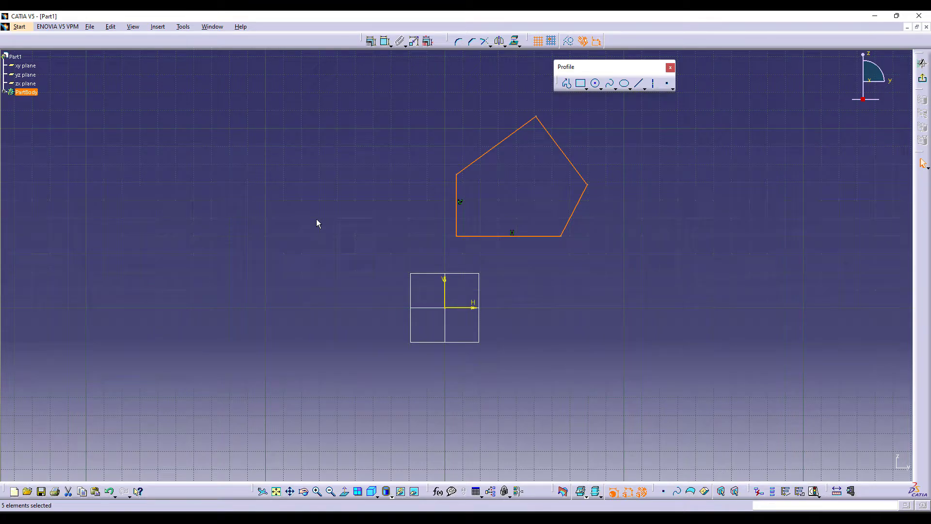
{"action": "key", "text": "Delete"}
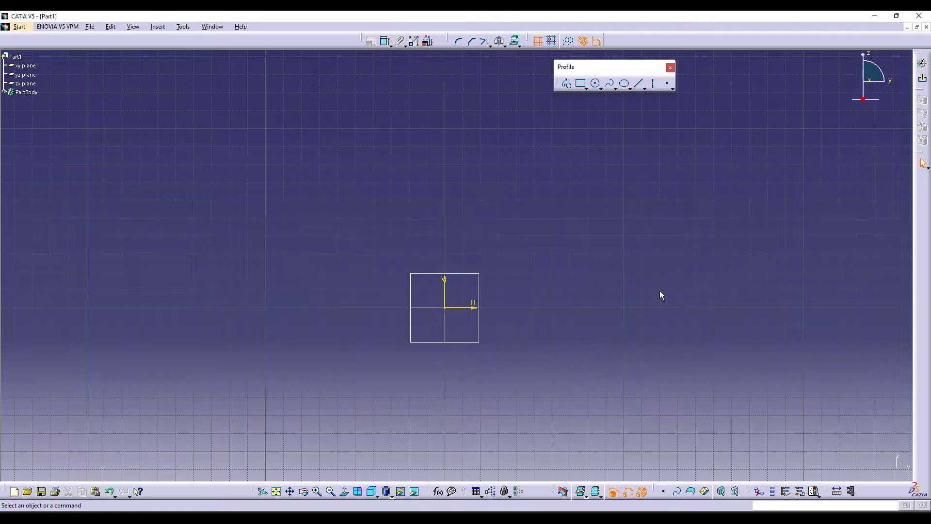
Float the Sketch tools toolbar and start a profile at the sketch origin with a three-point arc curving upward in the positive H direction
{"action": "left_click", "coordinate": [567, 83]}
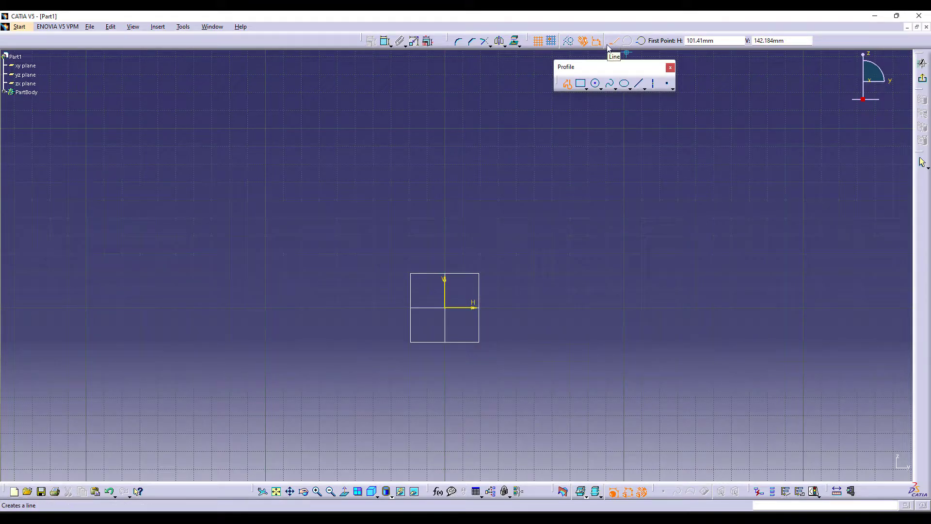
{"action": "mouse_move", "coordinate": [530, 42]}
{"action": "left_mouse_down"}
{"action": "mouse_move", "coordinate": [486, 104]}
{"action": "mouse_move", "coordinate": [214, 81]}
{"action": "left_mouse_up"}
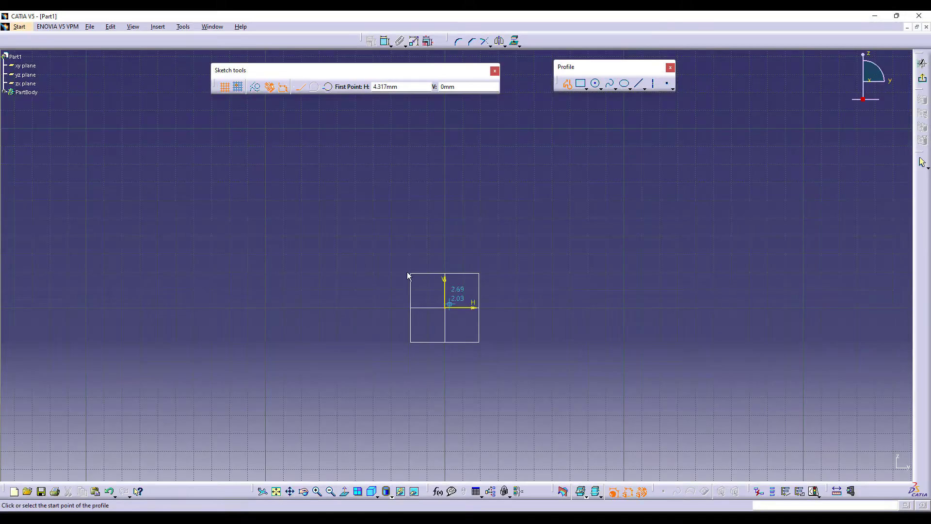
{"action": "left_click", "coordinate": [329, 90]}
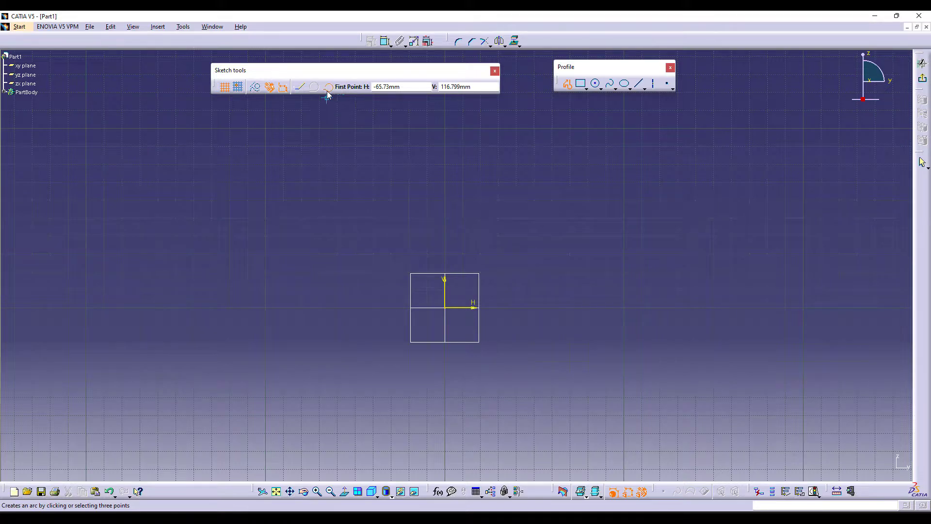
{"action": "left_click", "coordinate": [450, 312]}
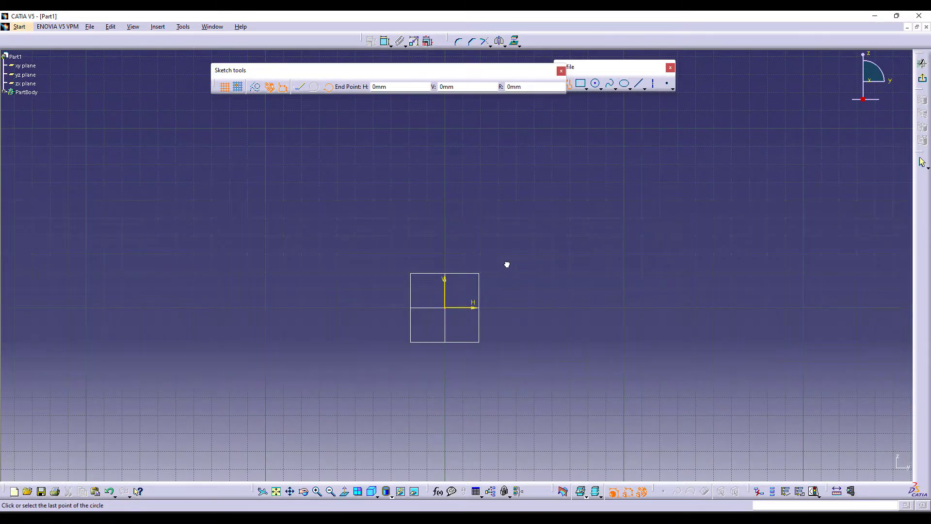
{"action": "left_click", "coordinate": [529, 199]}
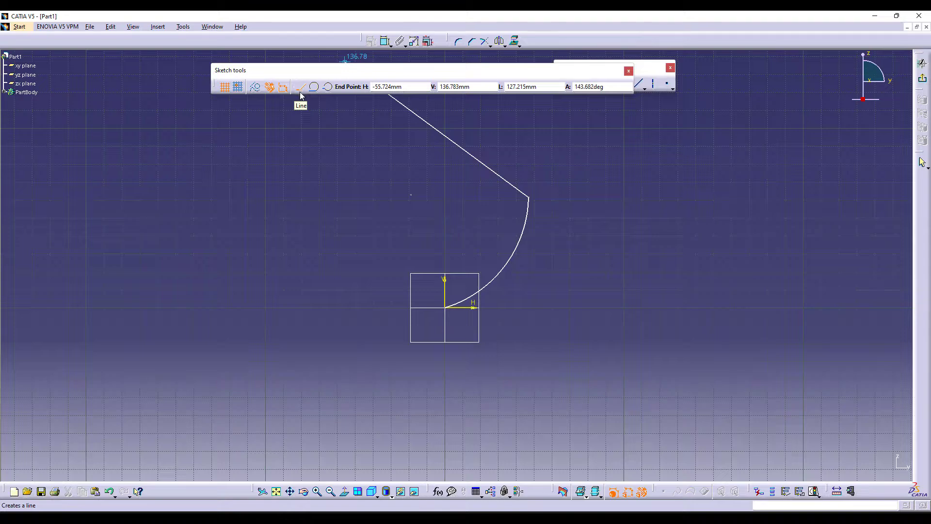
Extend the trial profile from the arc with three connected lines, end it there, and remove the whole profile
{"action": "middle_click_drag", "start_coordinate": [439, 267], "coordinate": [347, 472]}
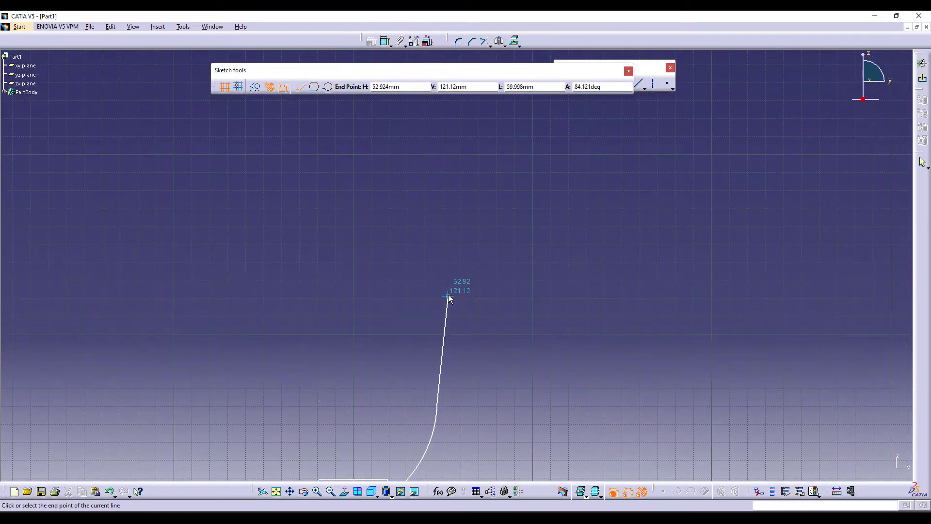
{"action": "left_click", "coordinate": [440, 278]}
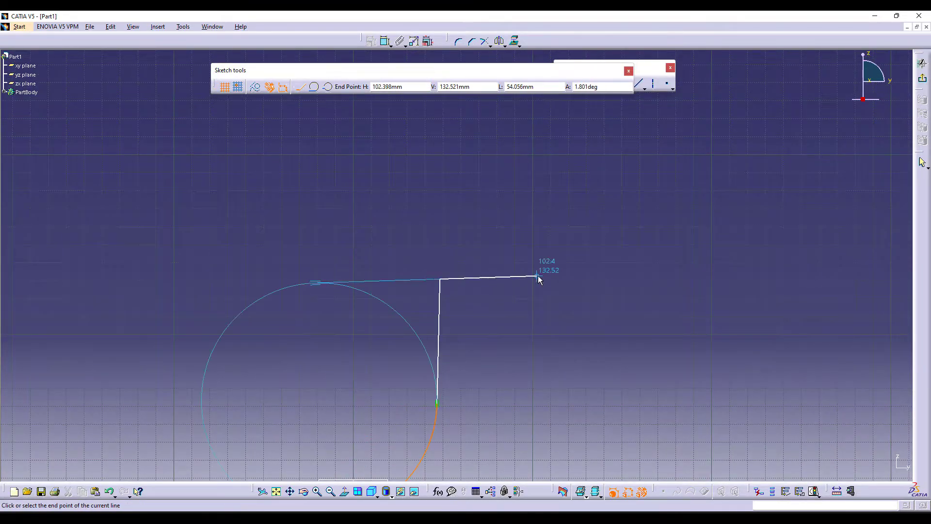
{"action": "left_click", "coordinate": [541, 243]}
{"action": "mouse_move", "coordinate": [507, 426]}
{"action": "middle_mouse_down"}
{"action": "mouse_move", "coordinate": [545, 336]}
{"action": "mouse_move", "coordinate": [451, 271]}
{"action": "middle_mouse_up"}
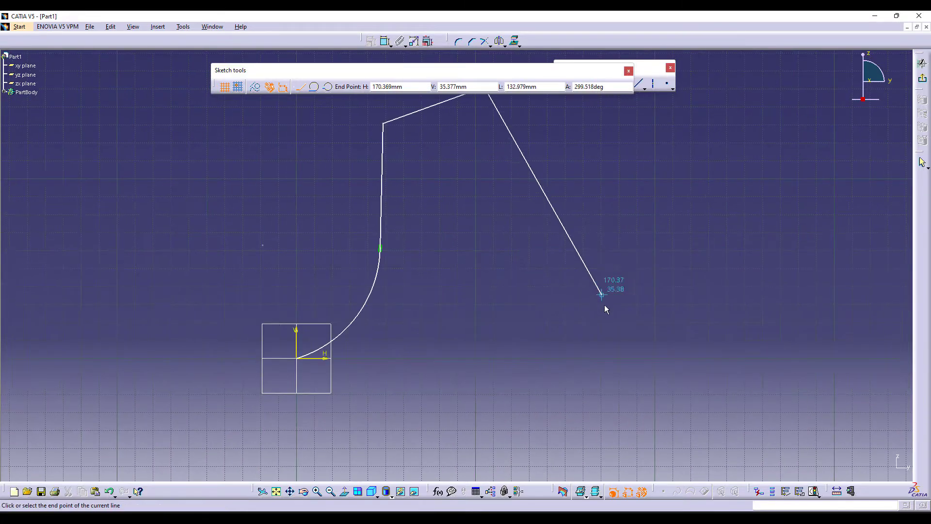
{"action": "left_click", "coordinate": [576, 363]}
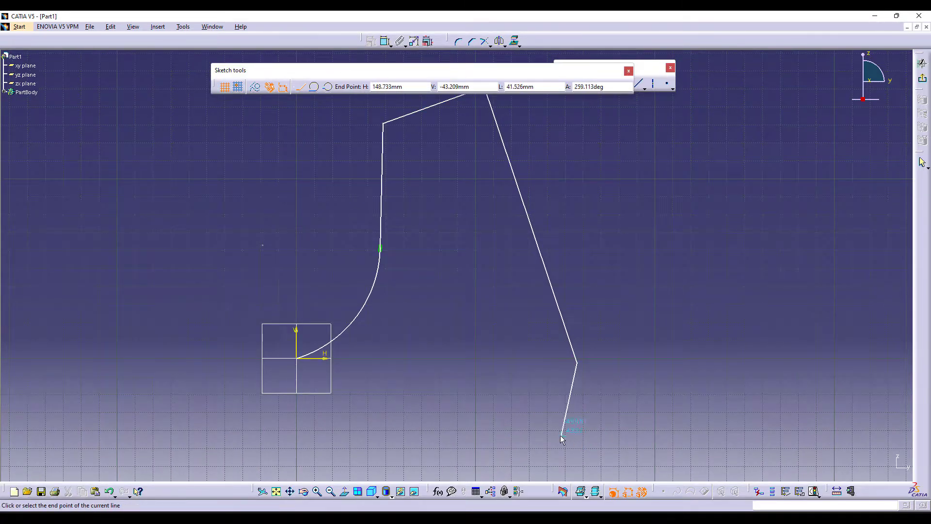
{"action": "key", "text": "Escape"}
{"action": "middle_click_drag", "start_coordinate": [484, 405], "coordinate": [585, 403]}
{"action": "left_click", "coordinate": [579, 347]}
{"action": "key", "text": "ctrl+z"}
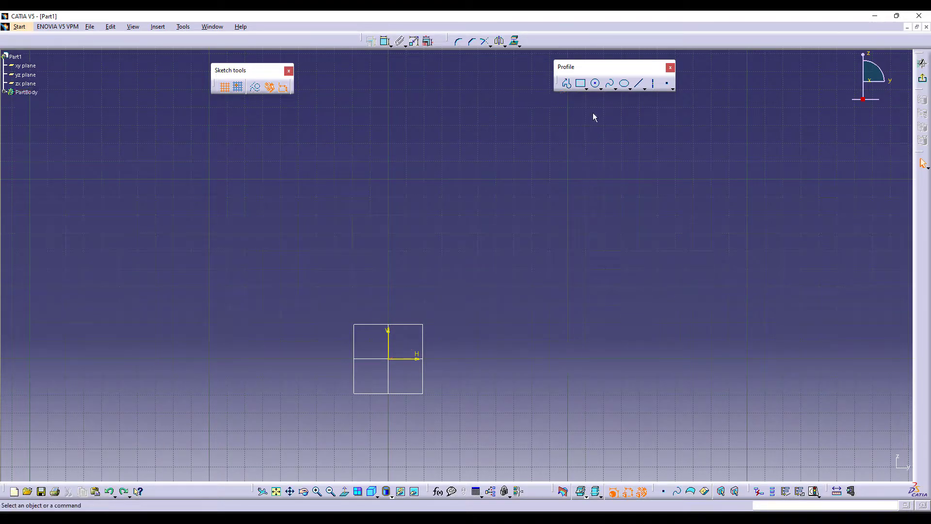
Draw a trial profile from the sketch origin with a horizontal line along H, a downward-curving tangent arc and a vertical line downward
{"action": "left_click", "coordinate": [566, 84]}
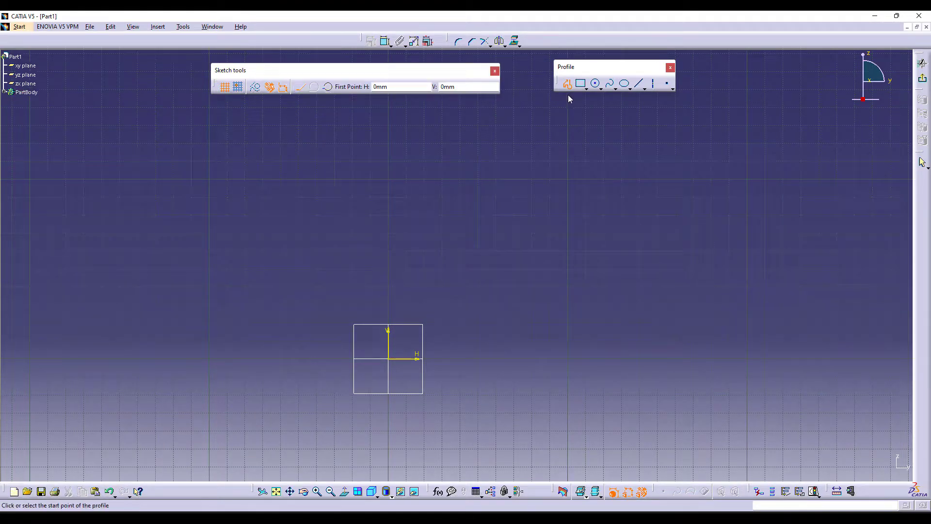
{"action": "left_click", "coordinate": [388, 359]}
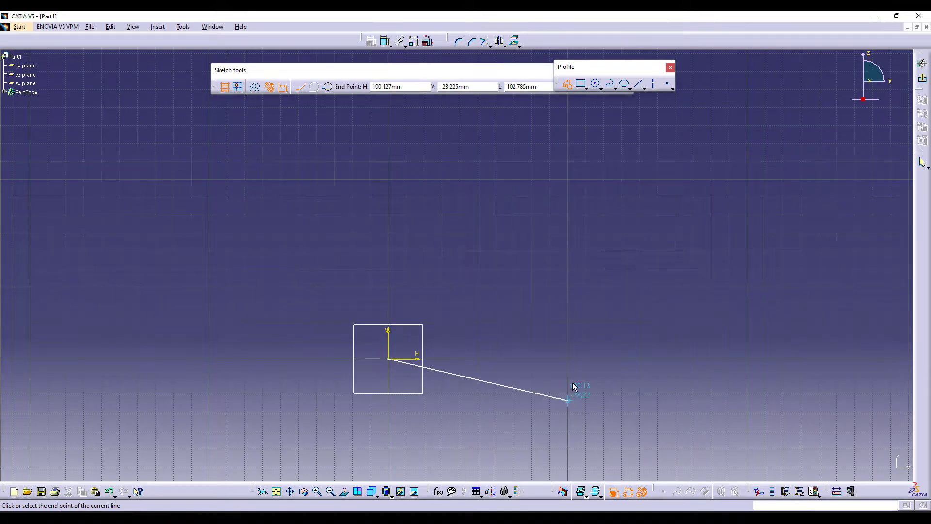
{"action": "left_click", "coordinate": [533, 359]}
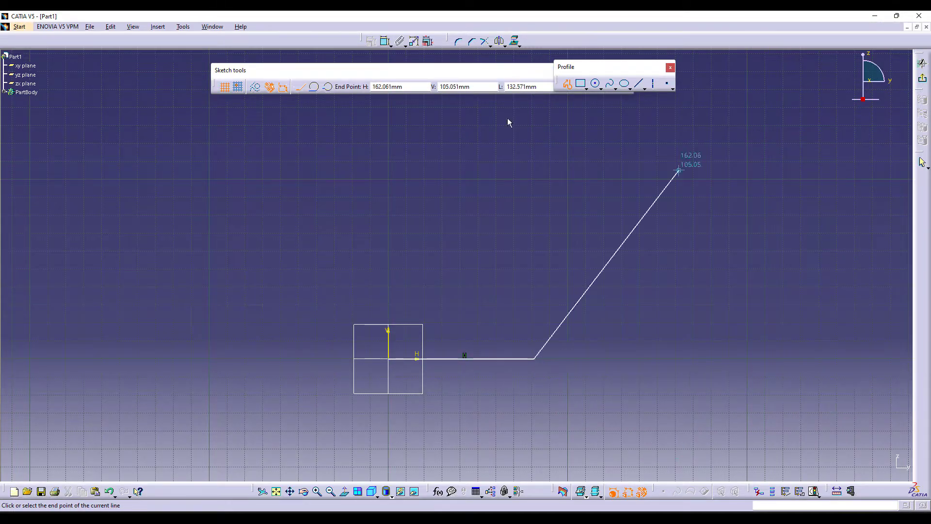
{"action": "left_click", "coordinate": [314, 86]}
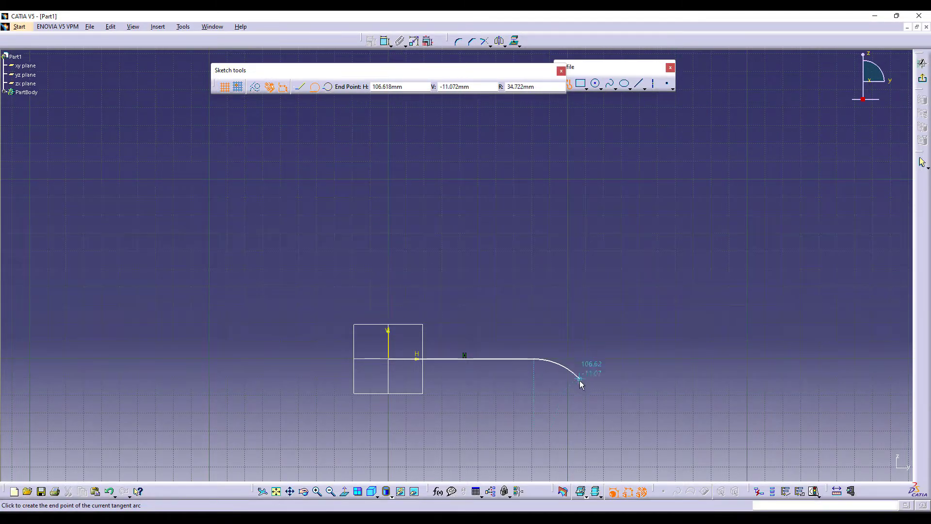
{"action": "left_click", "coordinate": [583, 407]}
{"action": "middle_click_drag", "start_coordinate": [535, 429], "coordinate": [530, 271]}
{"action": "middle_click_drag", "start_coordinate": [497, 244], "coordinate": [557, 368]}
{"action": "left_click", "coordinate": [531, 359]}
{"action": "middle_click_drag", "start_coordinate": [511, 403], "coordinate": [528, 363]}
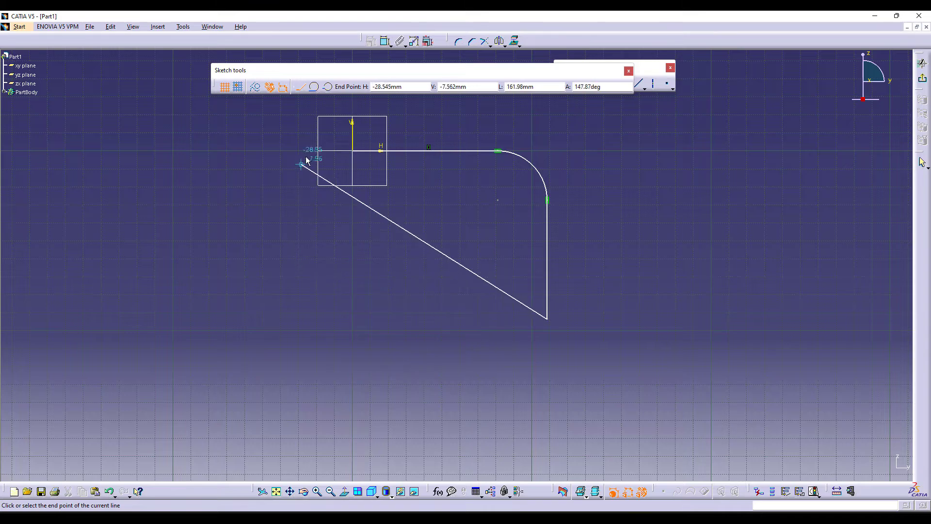
Continue the profile with a three-point arc, a near-horizontal line and an upward vertical line, end it open, and delete the profile
{"action": "left_click", "coordinate": [330, 89]}
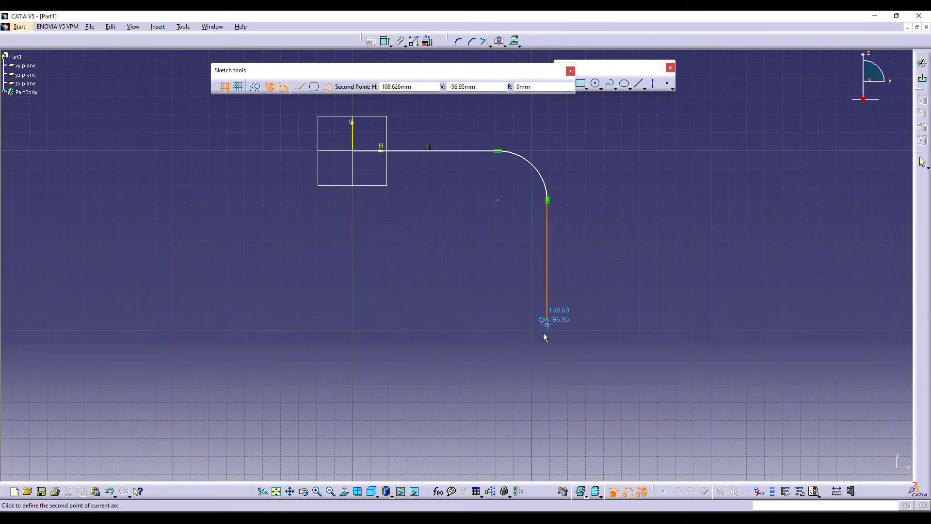
{"action": "left_click", "coordinate": [510, 360]}
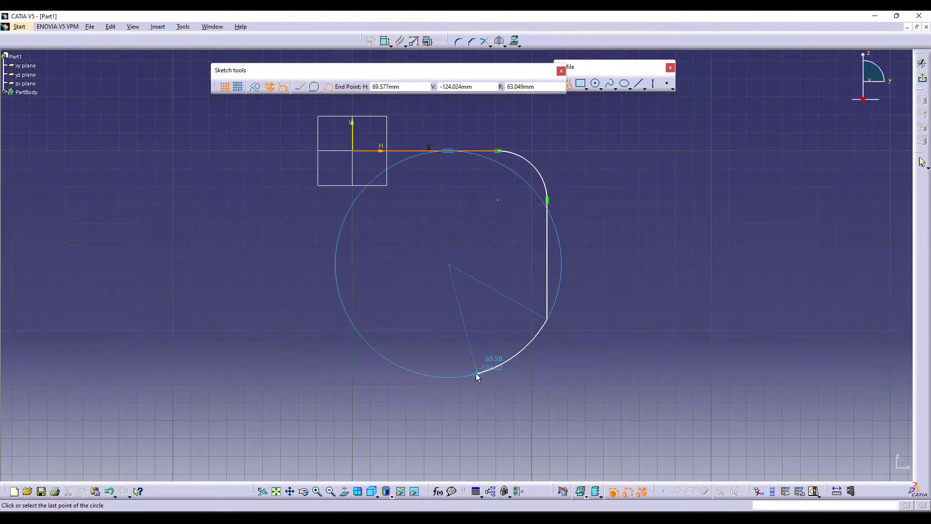
{"action": "left_click", "coordinate": [468, 368]}
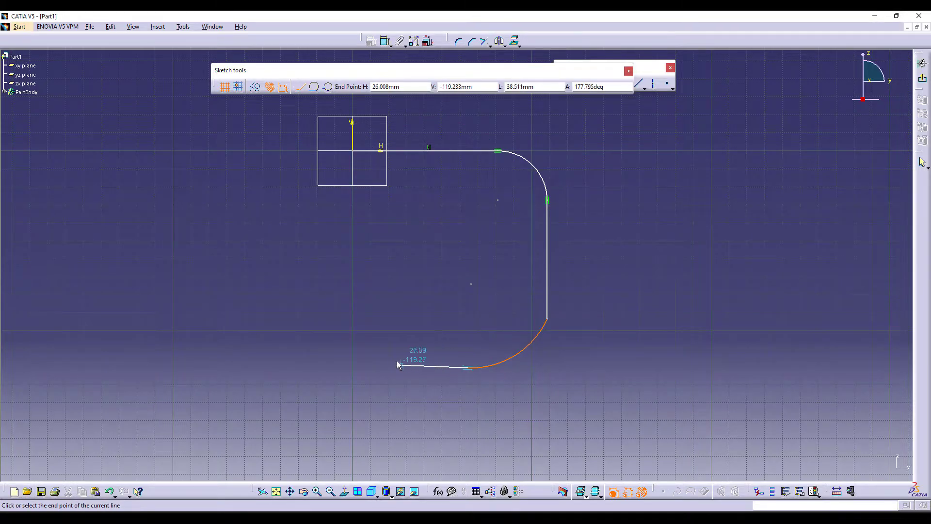
{"action": "left_click", "coordinate": [377, 364]}
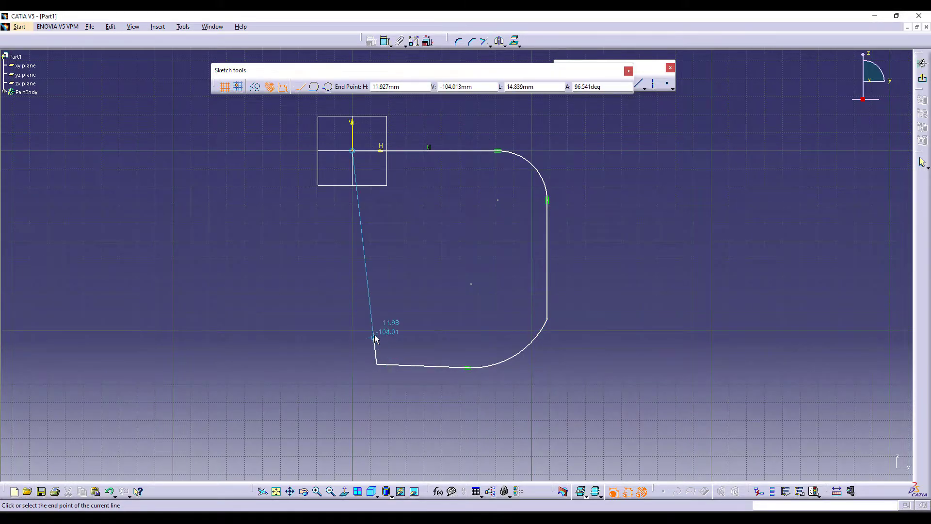
{"action": "left_click", "coordinate": [377, 252]}
{"action": "key", "text": "Escape"}
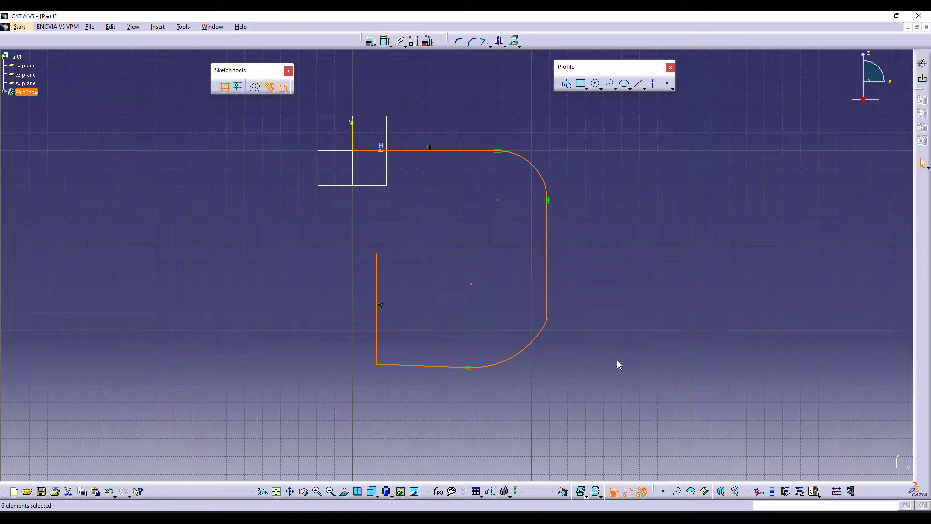
{"action": "key", "text": "Delete"}
Draw a closed four-line profile about 61 by 60 mm from the sketch origin with the Profile tool and delete it
{"action": "left_click", "coordinate": [566, 84]}
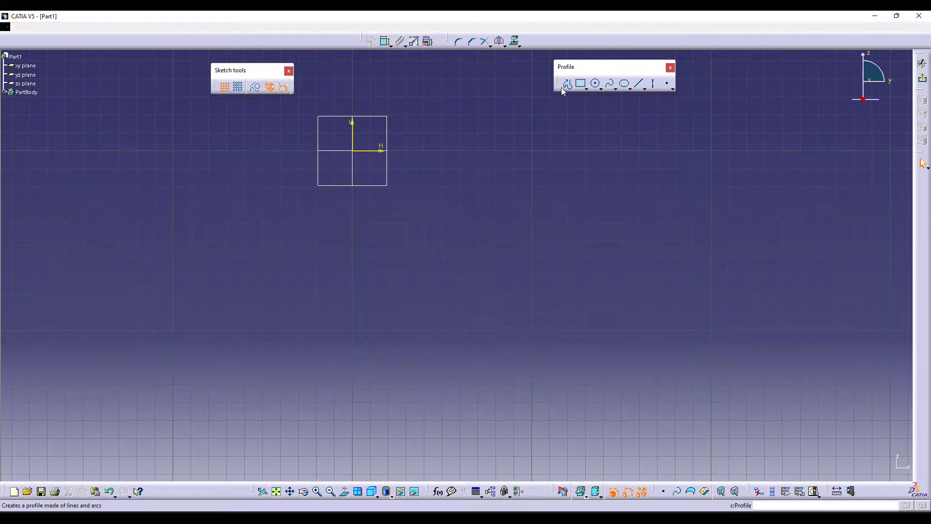
{"action": "mouse_move", "coordinate": [467, 338]}
{"action": "middle_mouse_down"}
{"action": "mouse_move", "coordinate": [526, 388]}
{"action": "mouse_move", "coordinate": [562, 356]}
{"action": "middle_mouse_up"}
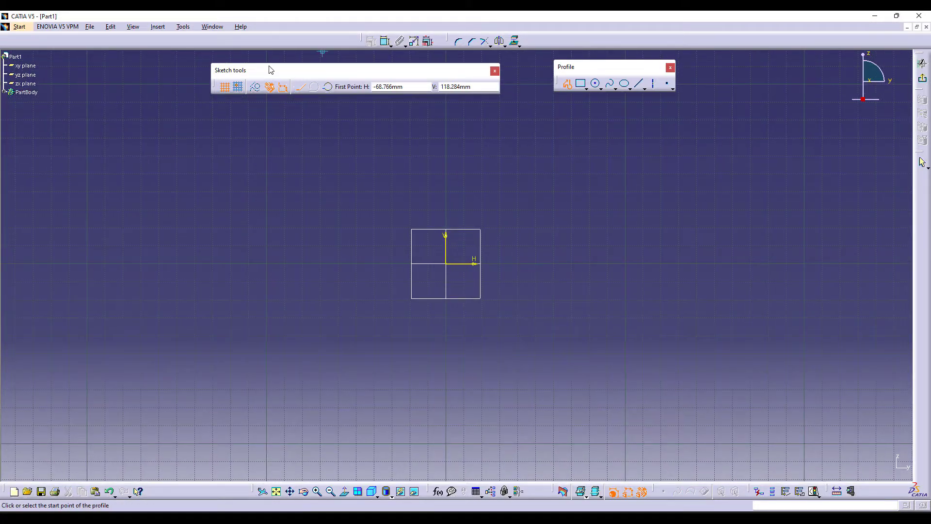
{"action": "left_click", "coordinate": [447, 264]}
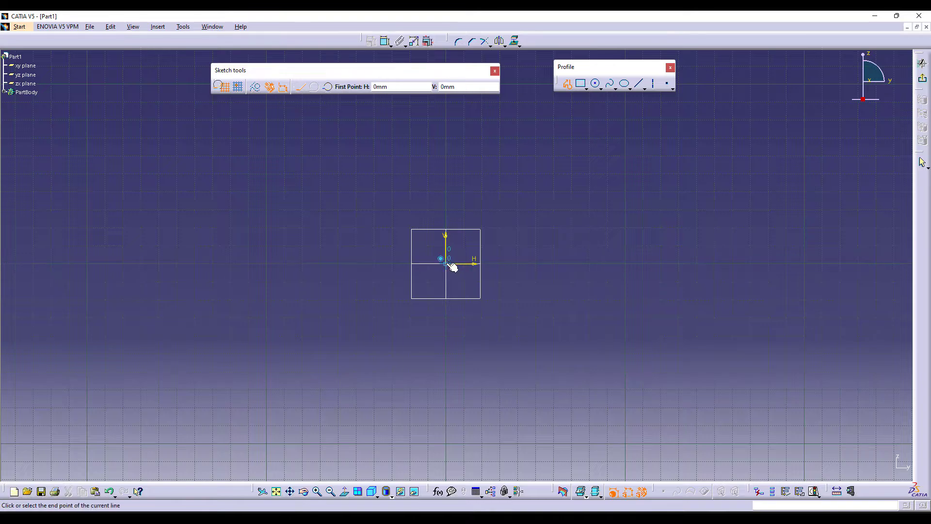
{"action": "left_click", "coordinate": [555, 264]}
{"action": "left_click", "coordinate": [555, 156]}
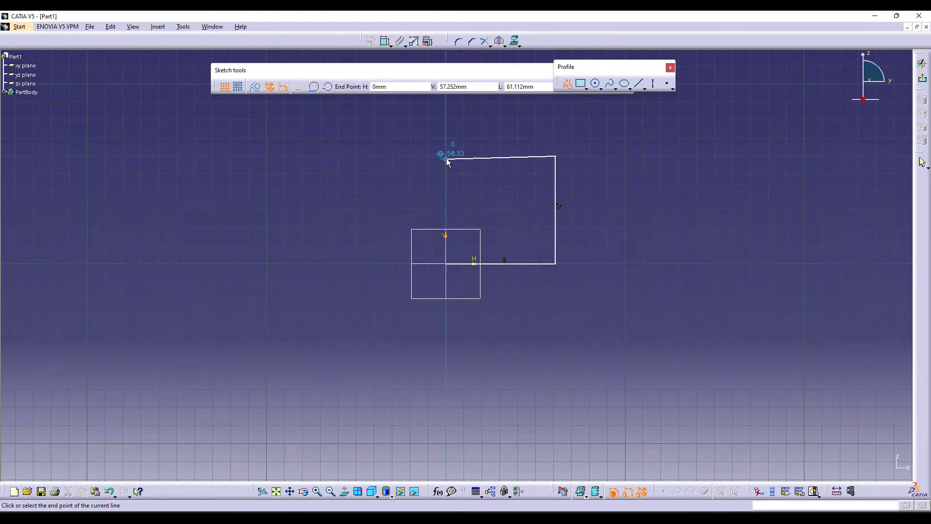
{"action": "left_click", "coordinate": [446, 156]}
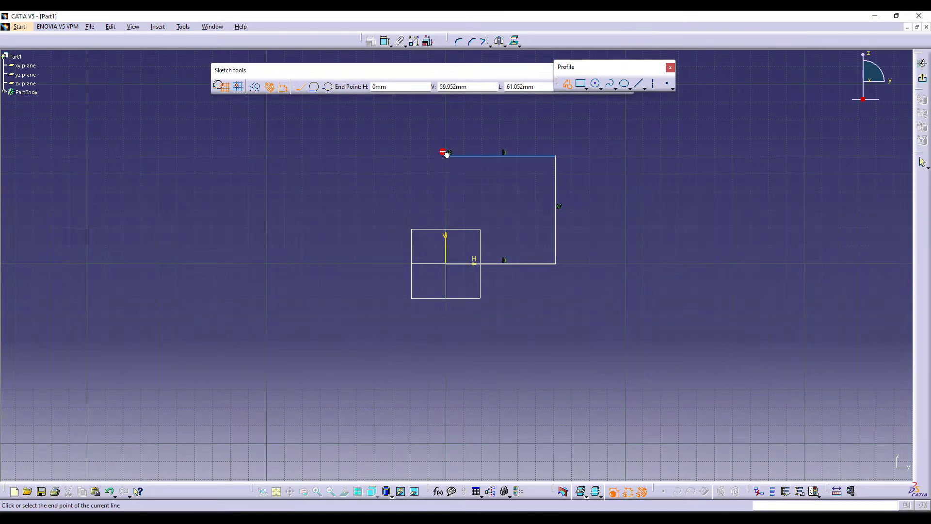
{"action": "left_click", "coordinate": [446, 264]}
{"action": "key", "text": "Delete"}
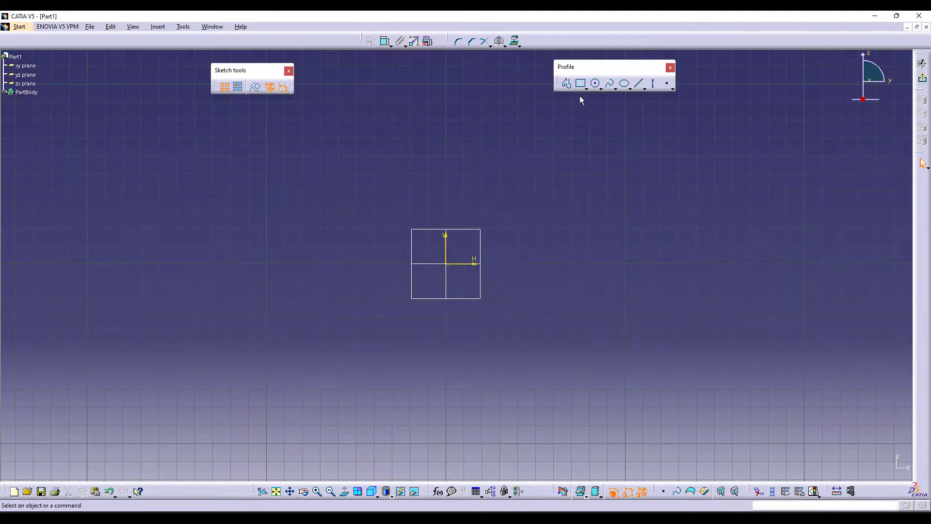
Detach the Predefined Profile toolbar and float it just below the Profile toolbar
{"action": "left_click", "coordinate": [586, 89]}
{"action": "left_click_drag", "start_coordinate": [587, 96], "coordinate": [597, 108]}
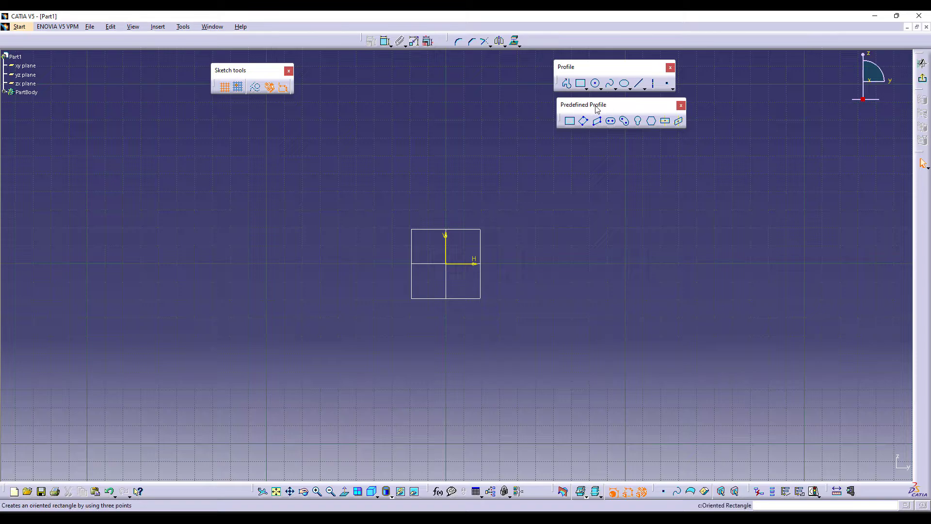
Draw a trial two-point rectangle with its first corner on the sketch origin, extending toward positive H and V, and delete it
{"action": "left_click", "coordinate": [572, 122]}
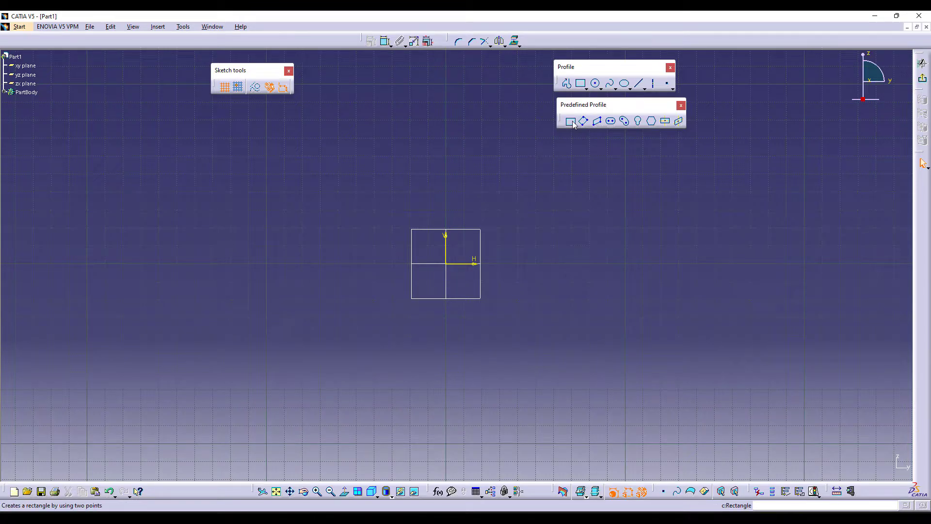
{"action": "left_click", "coordinate": [572, 122]}
{"action": "middle_click_drag", "start_coordinate": [553, 215], "coordinate": [537, 233]}
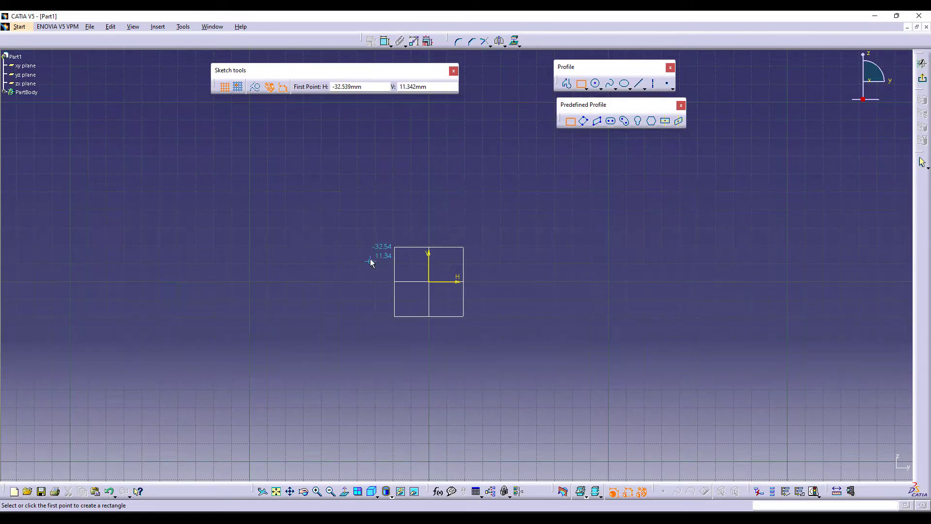
{"action": "left_click", "coordinate": [430, 282]}
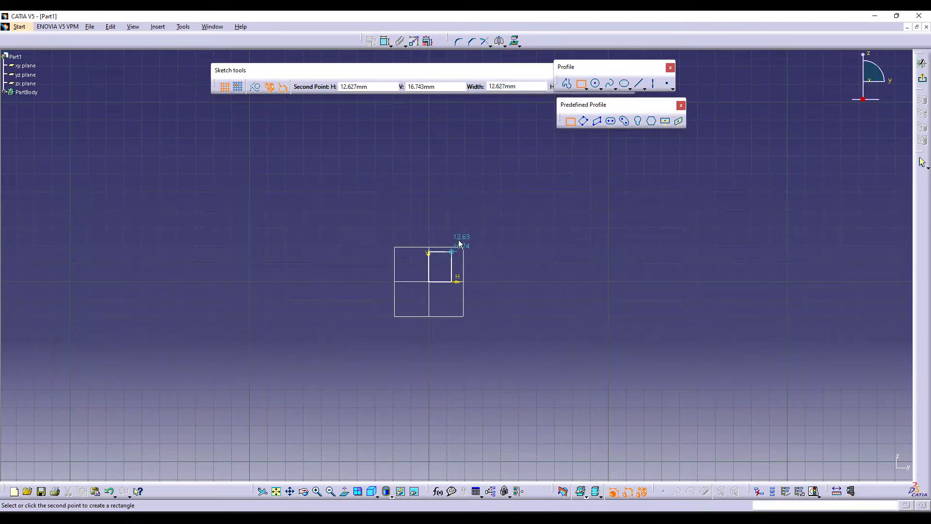
{"action": "left_click", "coordinate": [588, 185]}
{"action": "middle_click_drag", "start_coordinate": [650, 235], "coordinate": [580, 221]}
{"action": "left_click", "coordinate": [581, 411]}
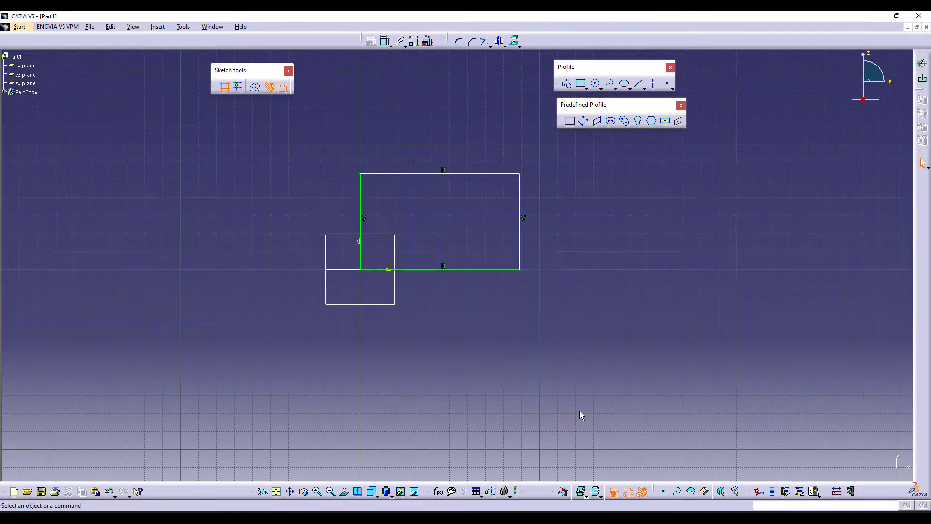
{"action": "key", "text": "ctrl+z"}
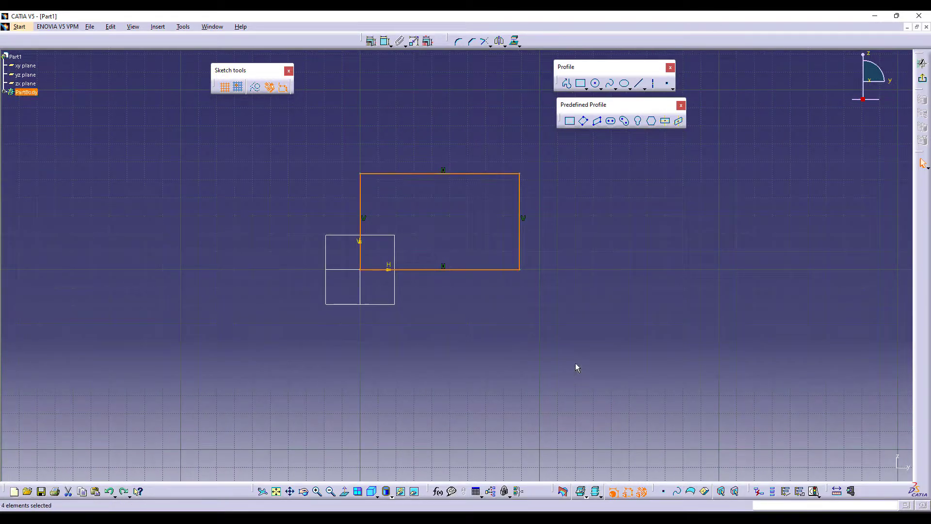
{"action": "key", "text": "Delete"}
Draw a trial rectangle away from the origin, starting at about H 44 mm, V 27 mm and extending up toward positive H, and delete it
{"action": "left_click", "coordinate": [570, 121]}
{"action": "left_click", "coordinate": [439, 221]}
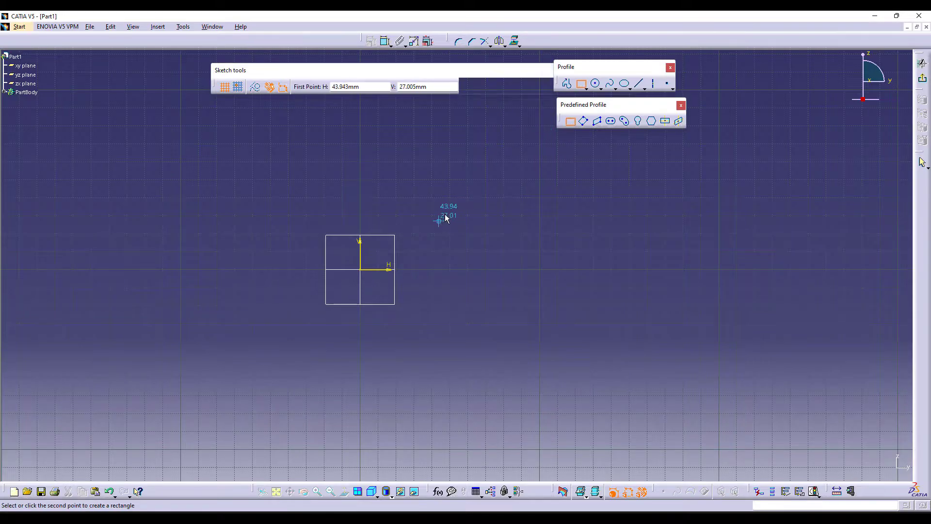
{"action": "left_click", "coordinate": [550, 146]}
{"action": "left_click", "coordinate": [617, 343]}
{"action": "mouse_move", "coordinate": [435, 279]}
{"action": "middle_mouse_down"}
{"action": "mouse_move", "coordinate": [529, 311]}
{"action": "mouse_move", "coordinate": [566, 336]}
{"action": "middle_mouse_up"}
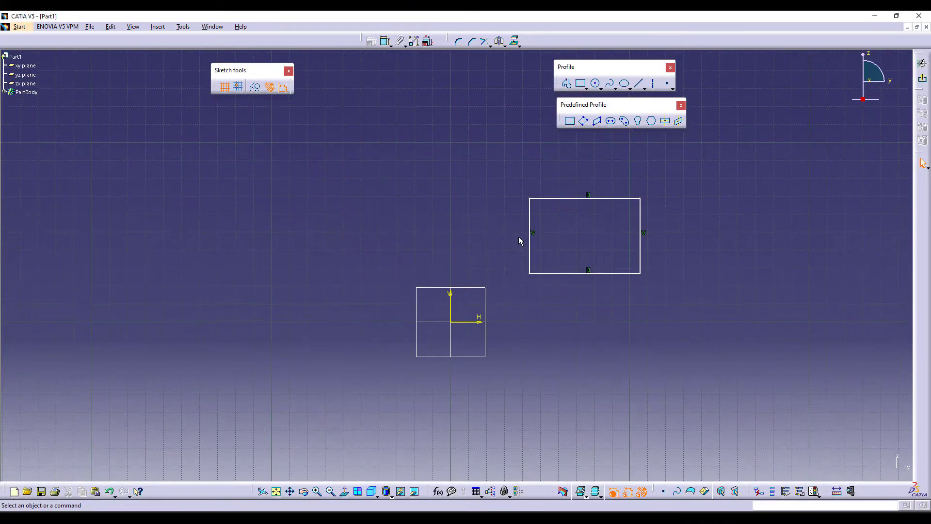
{"action": "left_click", "coordinate": [570, 197]}
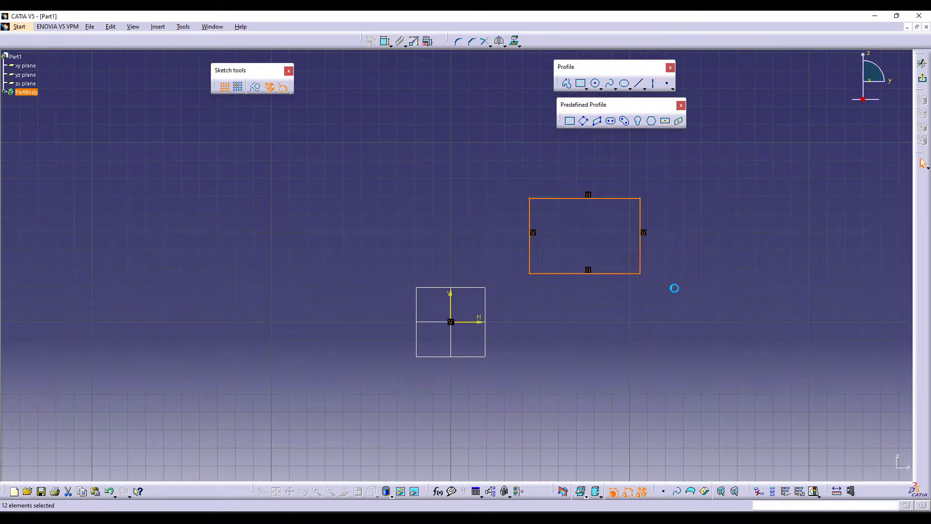
{"action": "key", "text": "Delete"}
Draw a trial rectangle on the negative H side above the origin, from its upper outer corner down to the opposite corner, and delete it
{"action": "left_click", "coordinate": [570, 121]}
{"action": "left_click", "coordinate": [350, 209]}
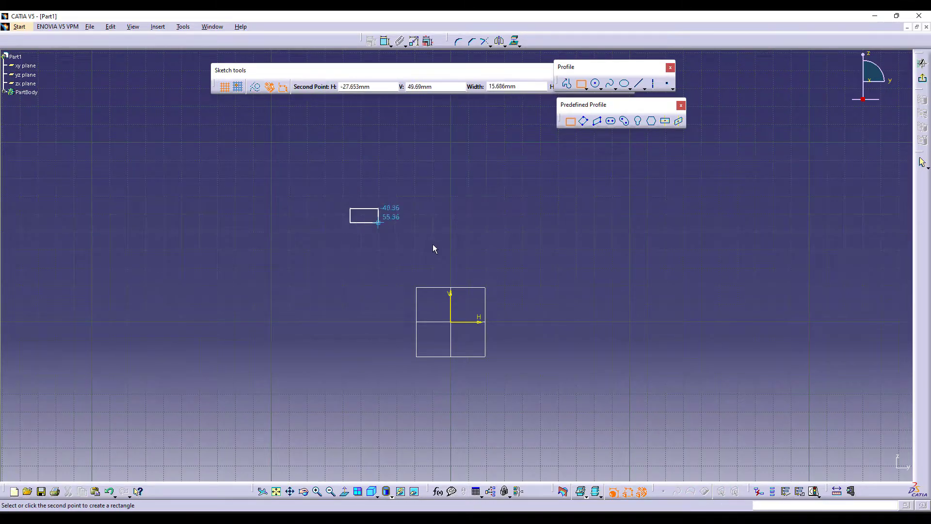
{"action": "left_click", "coordinate": [439, 272]}
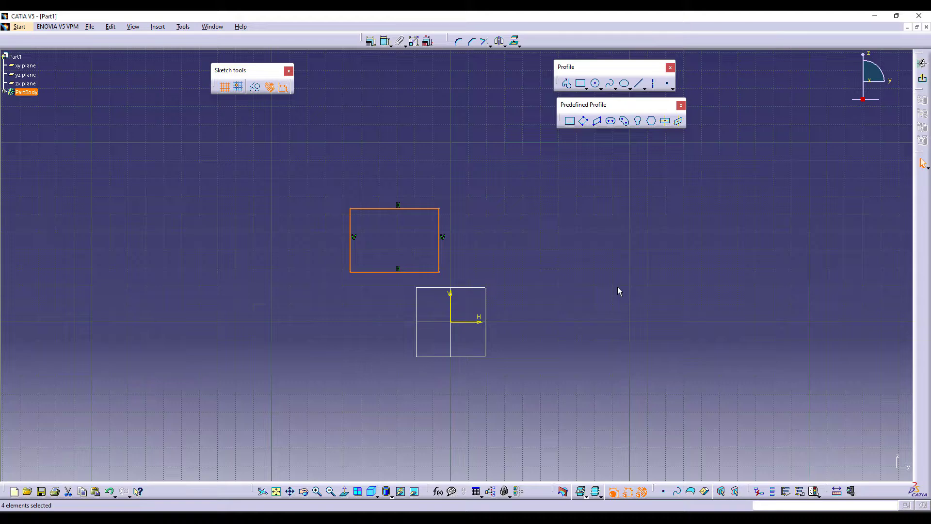
{"action": "key", "text": "Delete"}
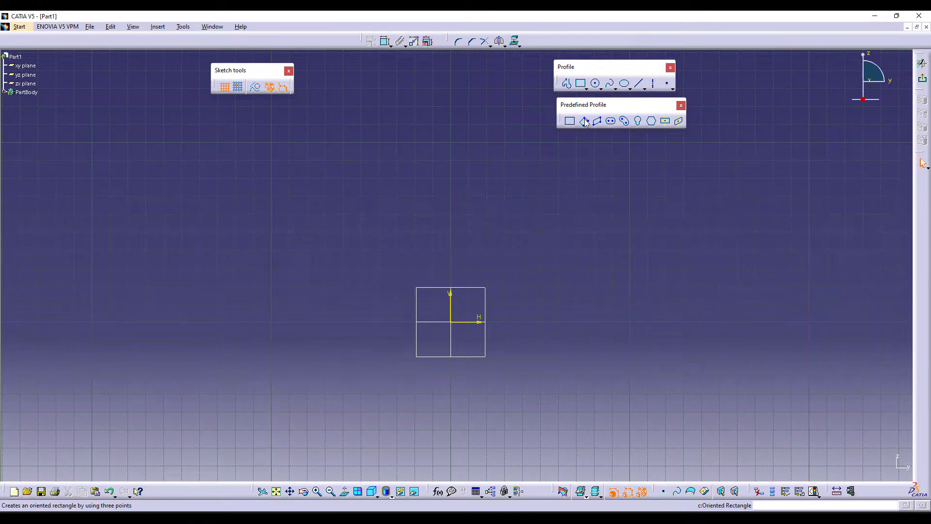
Draw a trial oriented rectangle from three corner points, tilted above the sketch origin
{"action": "left_click", "coordinate": [584, 121]}
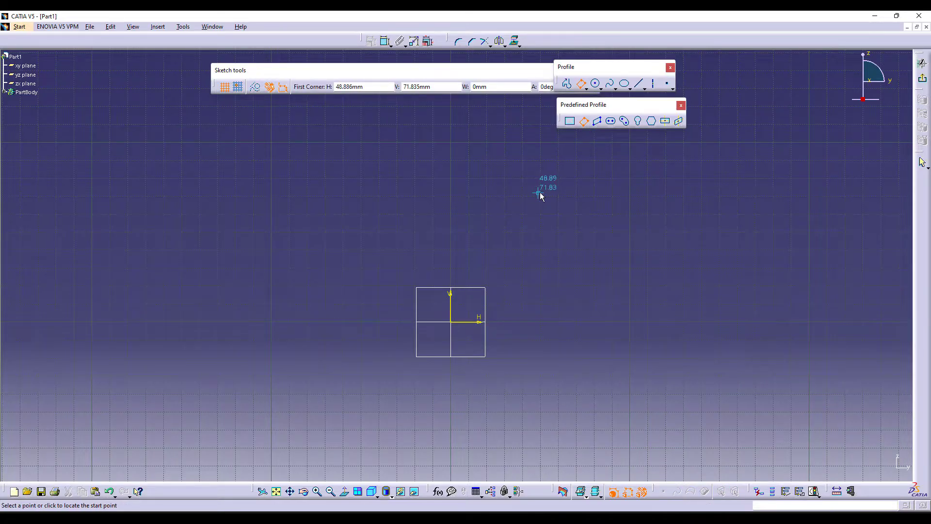
{"action": "left_click", "coordinate": [541, 176]}
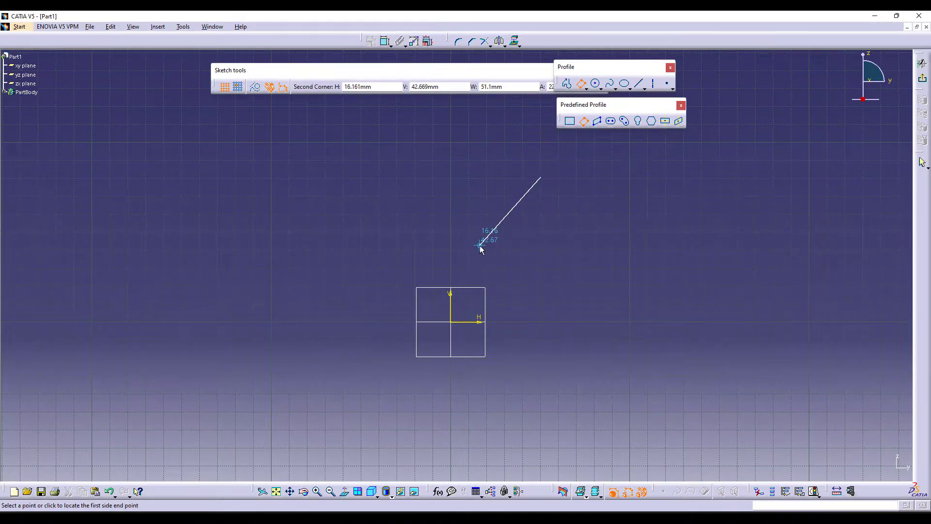
{"action": "left_click", "coordinate": [466, 132]}
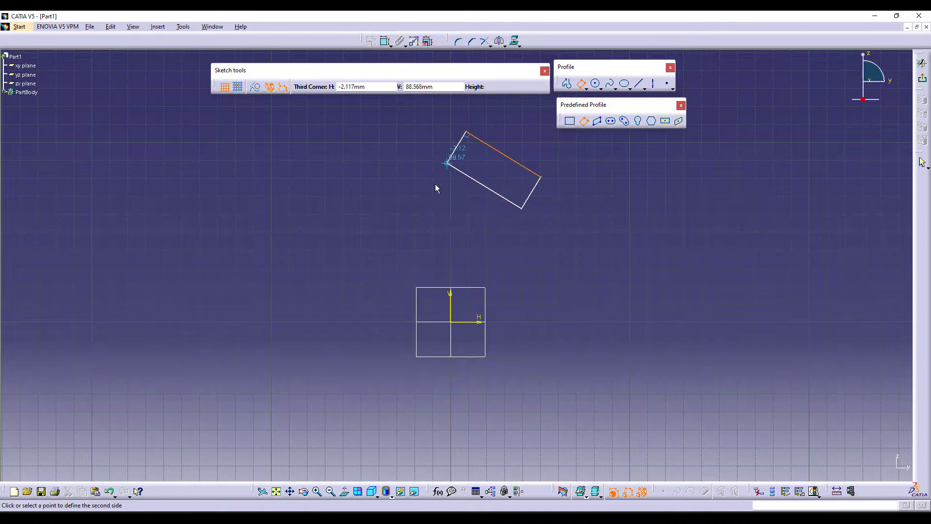
{"action": "left_click", "coordinate": [417, 212]}
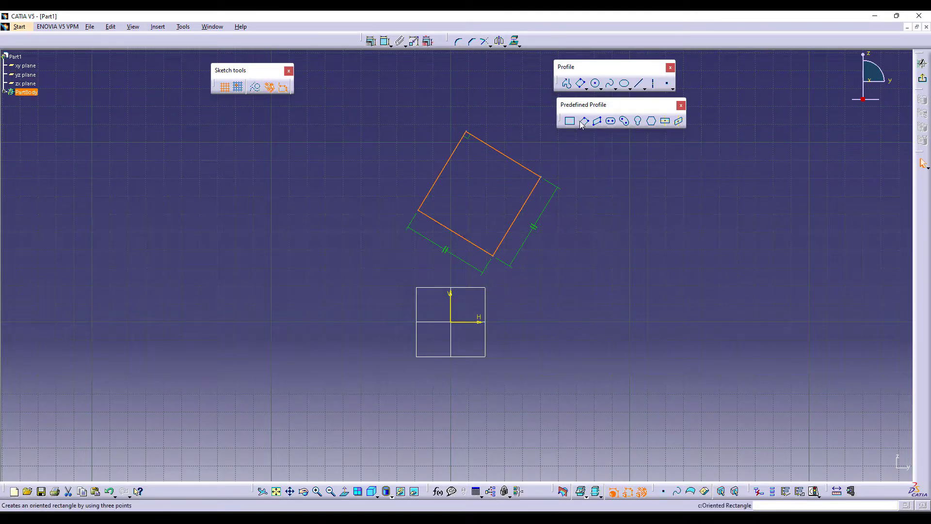
{"action": "left_click", "coordinate": [578, 290]}
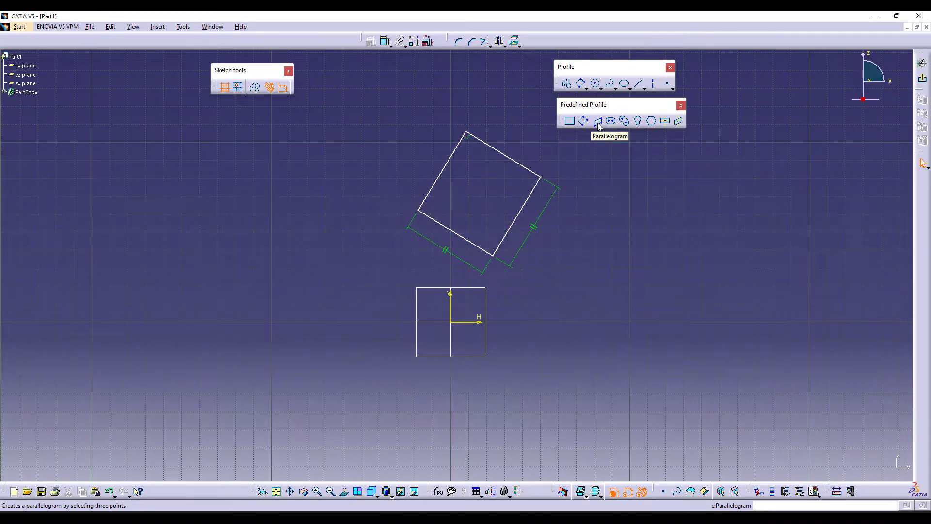
Draw a trial parallelogram with a horizontal base about 58 mm long on the positive H side, and delete it together with the oriented rectangle
{"action": "left_click", "coordinate": [598, 122]}
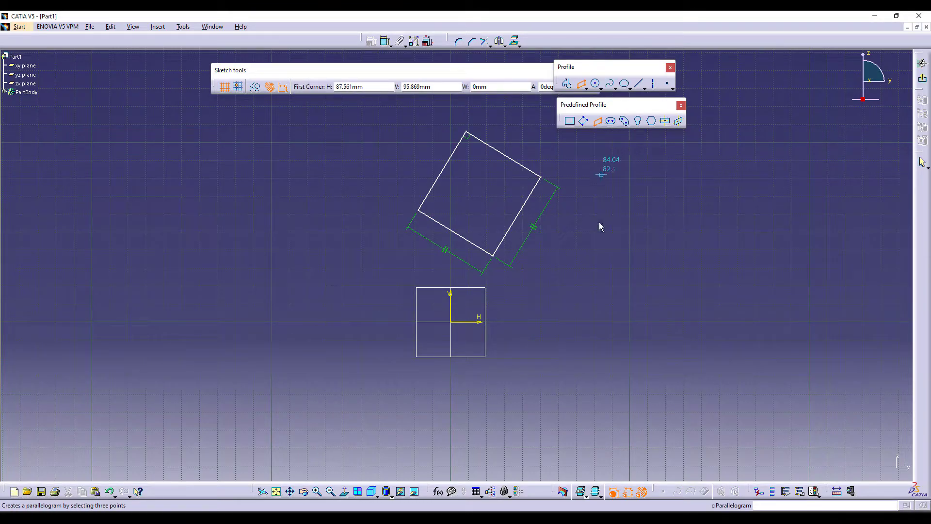
{"action": "left_click", "coordinate": [532, 313]}
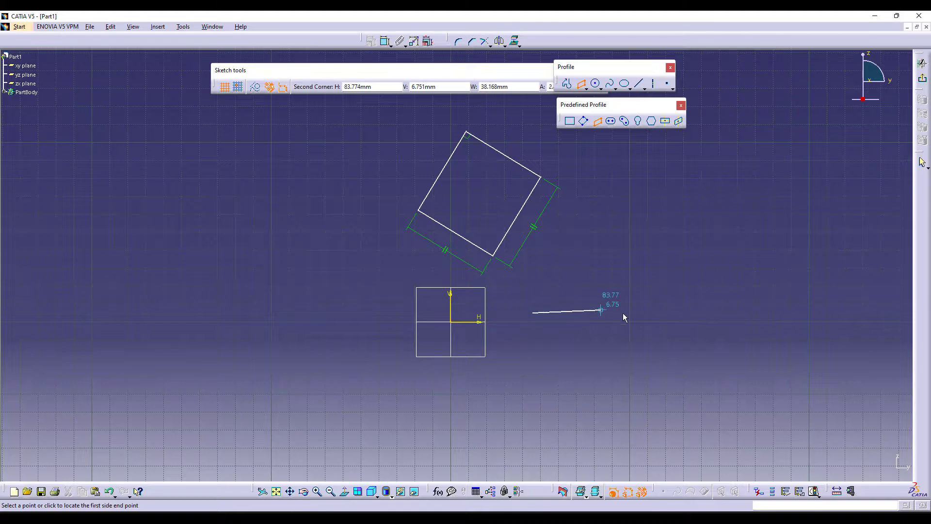
{"action": "left_click", "coordinate": [636, 313]}
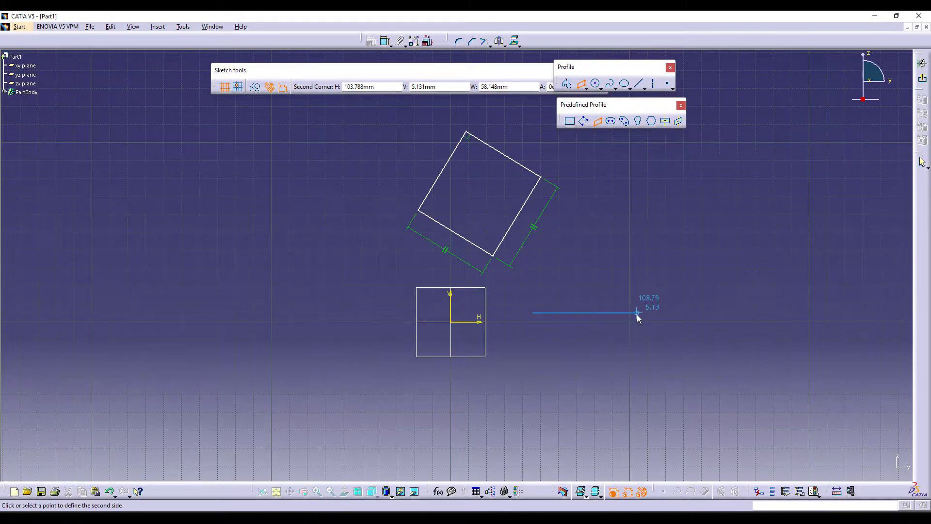
{"action": "left_click", "coordinate": [674, 251]}
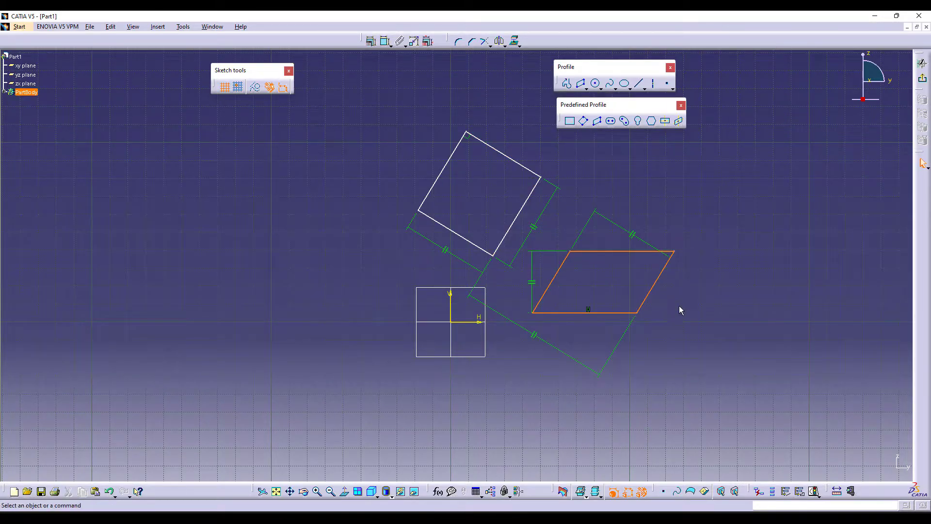
{"action": "mouse_move", "coordinate": [380, 118]}
{"action": "left_mouse_down"}
{"action": "mouse_move", "coordinate": [432, 118]}
{"action": "mouse_move", "coordinate": [720, 352]}
{"action": "left_mouse_up"}
{"action": "key", "text": "Delete"}
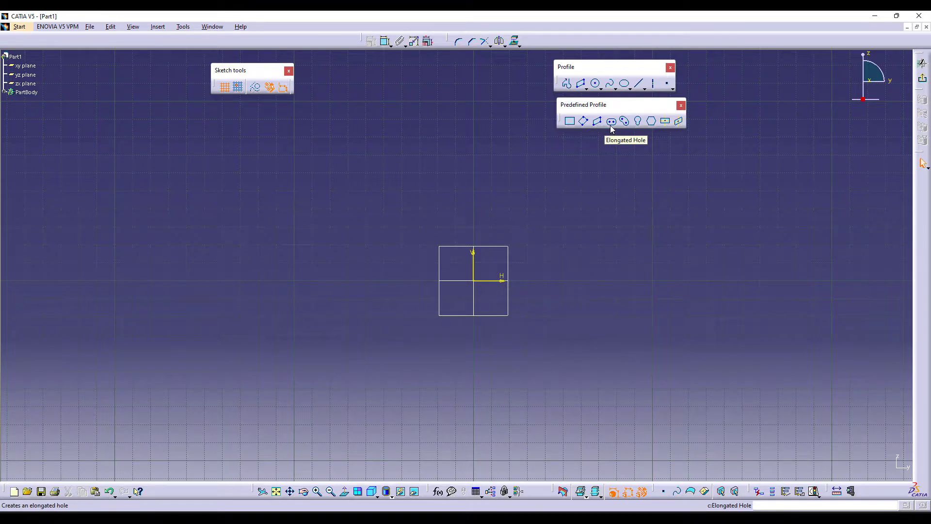
Draw a trial horizontal elongated hole with its first centre at about H 36 mm, V 35 mm and a radius of about 19 mm
{"action": "left_click", "coordinate": [610, 122]}
{"action": "left_click", "coordinate": [612, 122]}
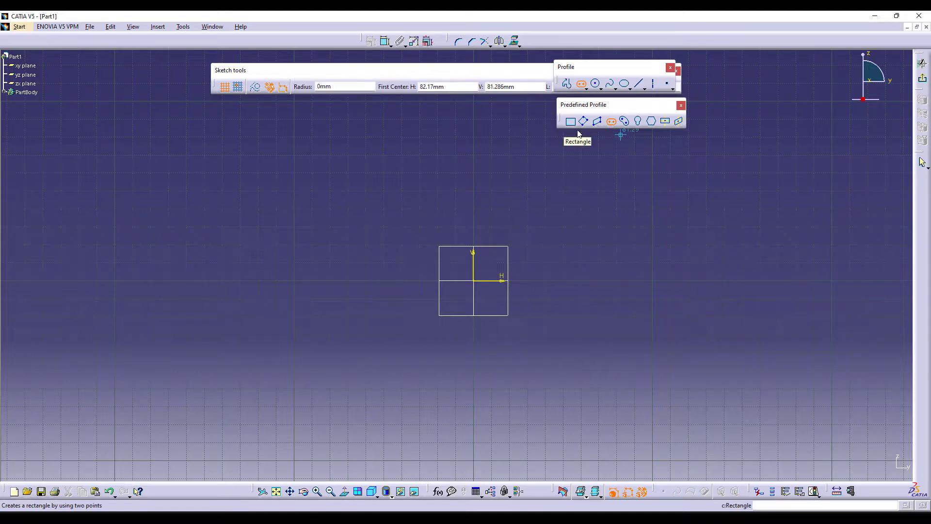
{"action": "left_click", "coordinate": [537, 217]}
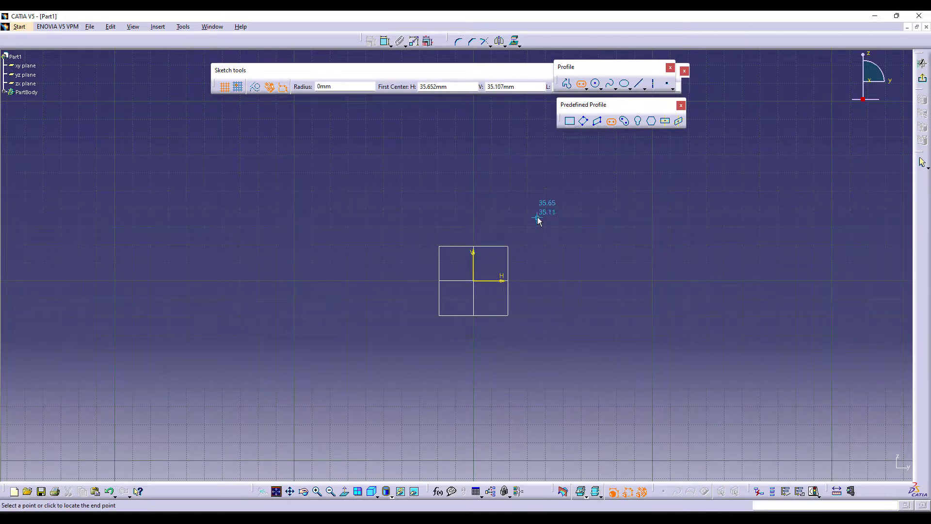
{"action": "left_click", "coordinate": [671, 216]}
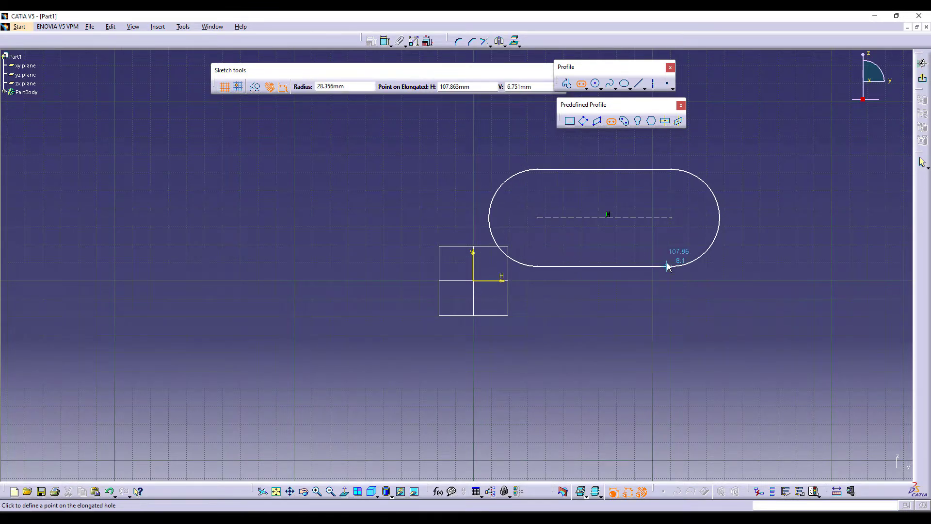
{"action": "left_click", "coordinate": [667, 183]}
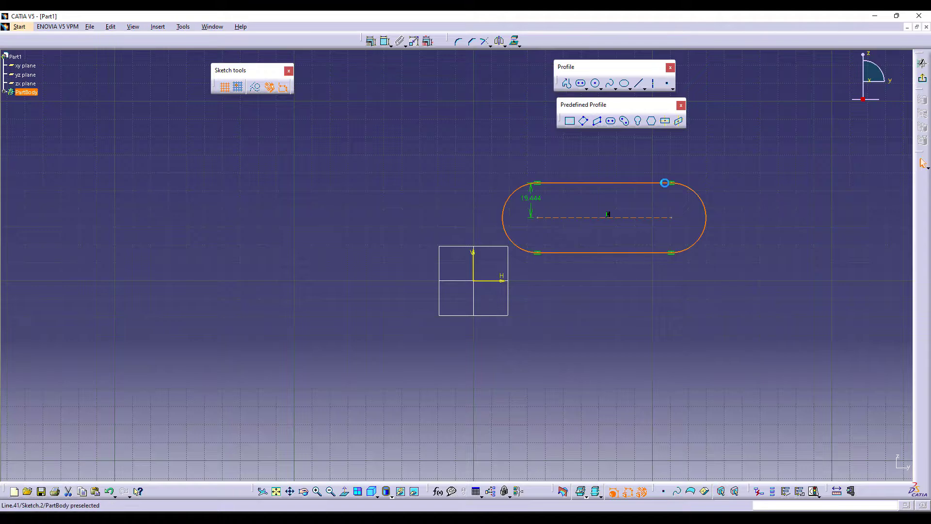
{"action": "left_click", "coordinate": [661, 281]}
Draw a trial cylindrical elongated hole centred on the origin, curving from the positive V axis to the negative H axis, with about 19 mm radius
{"action": "middle_click_drag", "start_coordinate": [496, 362], "coordinate": [530, 364]}
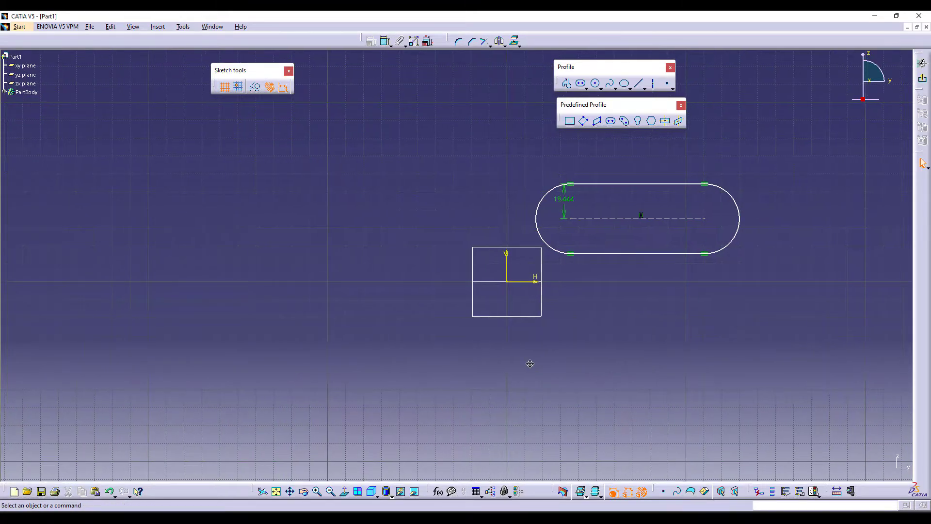
{"action": "left_click", "coordinate": [624, 121]}
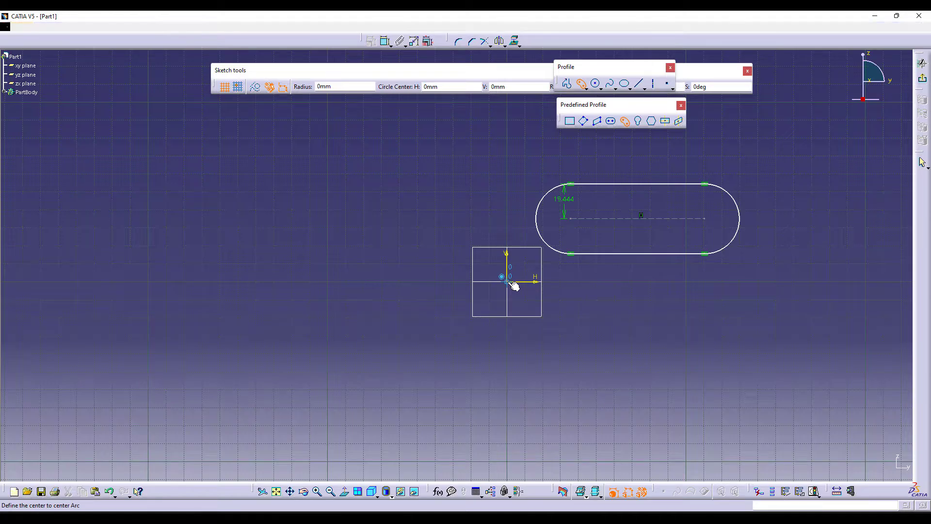
{"action": "left_click", "coordinate": [509, 283]}
{"action": "left_click", "coordinate": [507, 144]}
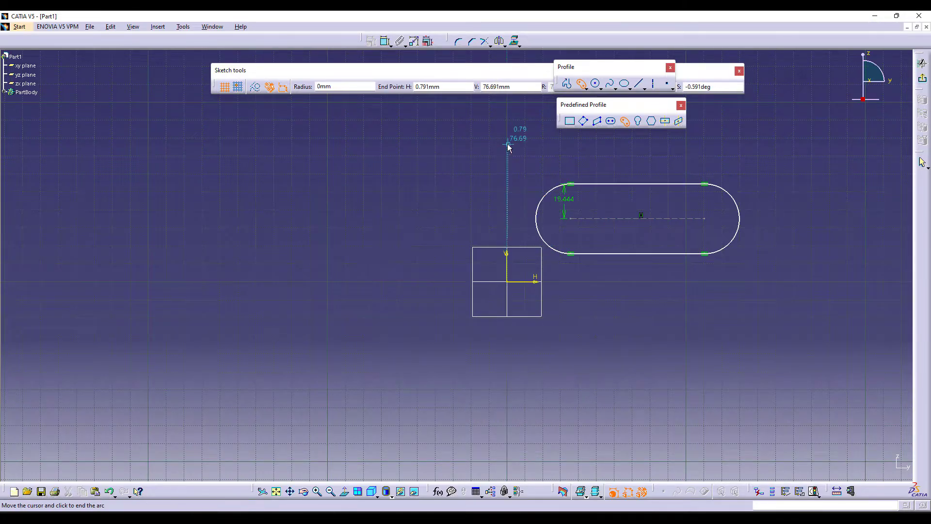
{"action": "left_click", "coordinate": [375, 281]}
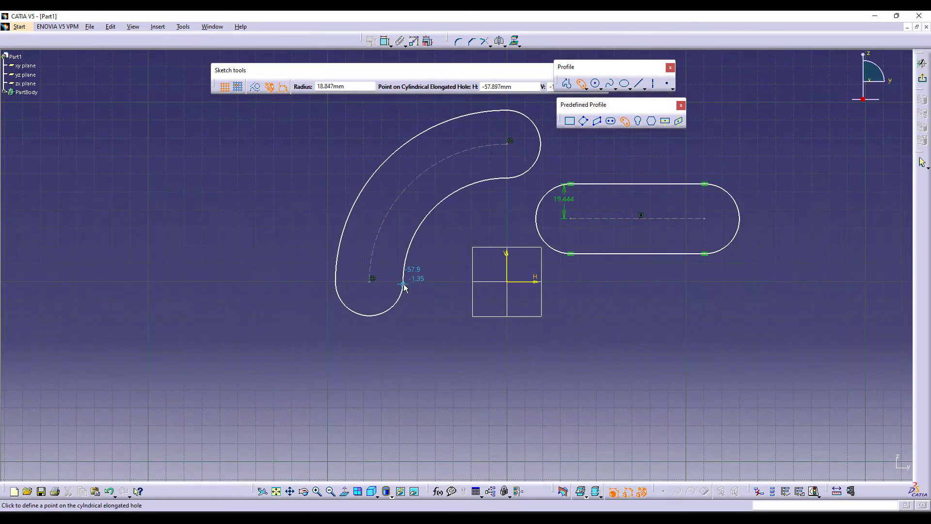
{"action": "left_click", "coordinate": [405, 280]}
{"action": "left_click", "coordinate": [438, 366]}
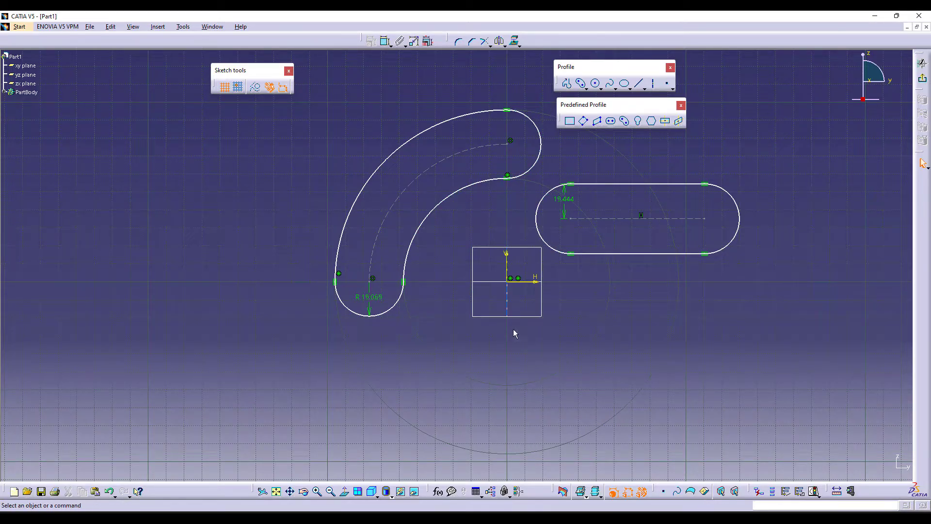
Draw a trial horizontal line above the straight elongated hole, level with the curved hole's upper end centre, and delete it
{"action": "middle_click_drag", "start_coordinate": [624, 318], "coordinate": [438, 334]}
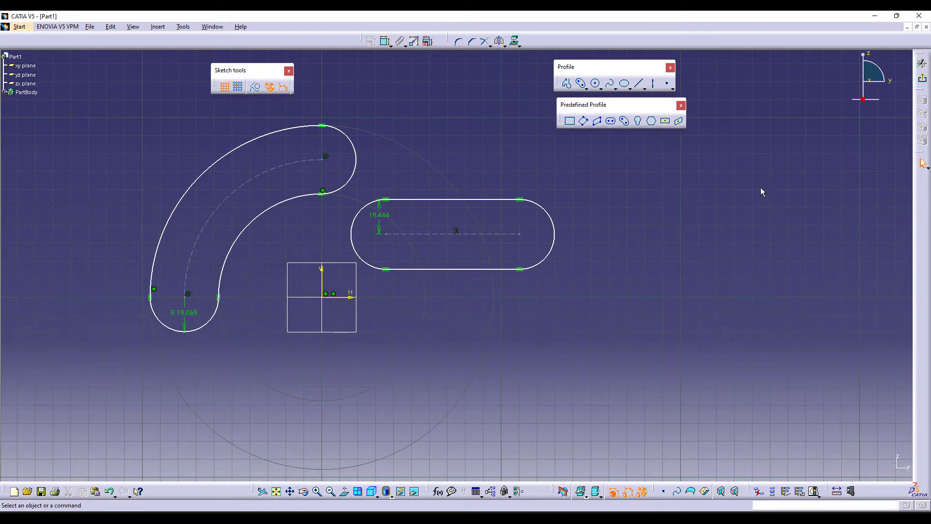
{"action": "left_click", "coordinate": [638, 85]}
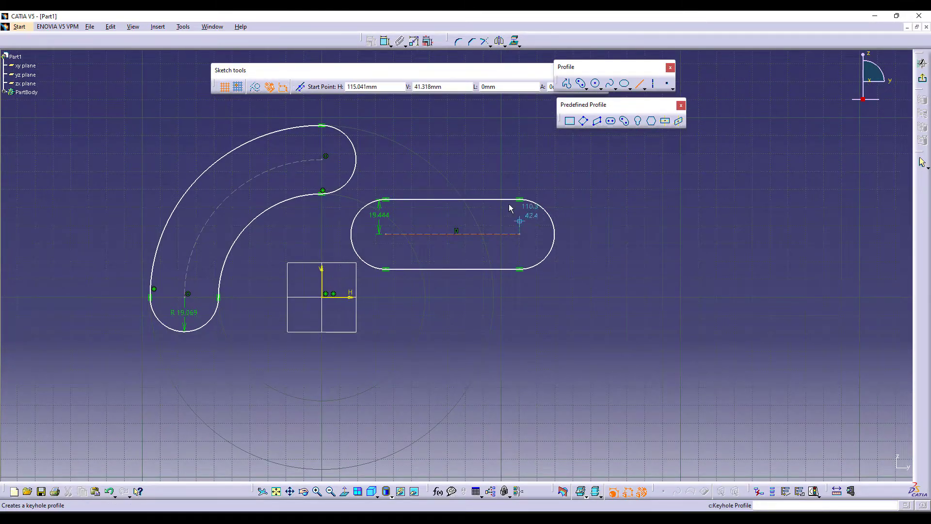
{"action": "left_click", "coordinate": [633, 159]}
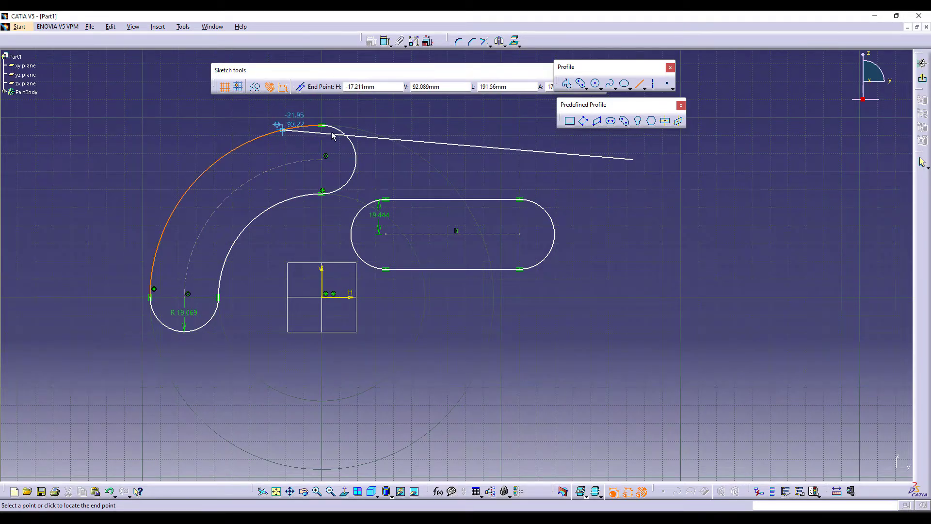
{"action": "left_click", "coordinate": [426, 160]}
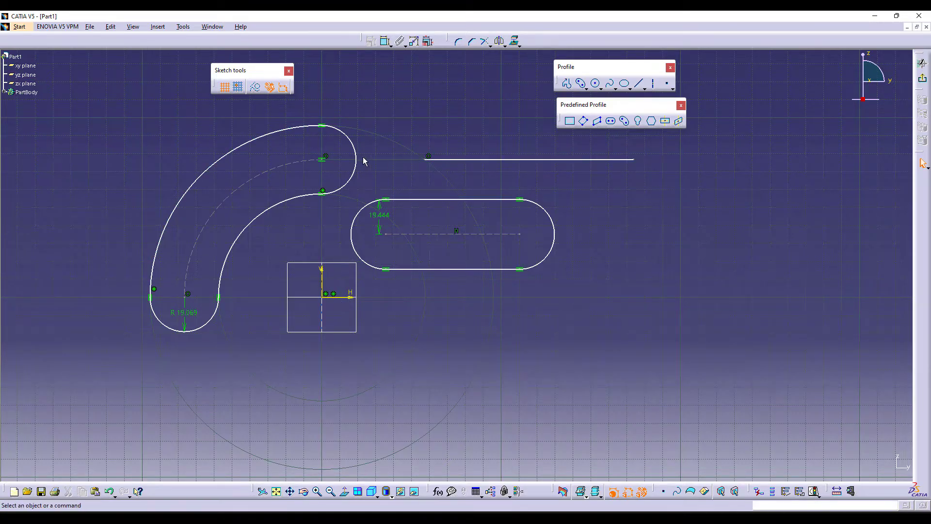
{"action": "left_click", "coordinate": [509, 160]}
{"action": "key", "text": "Delete"}
Delete both the straight and the cylindrical elongated holes from the sketch
{"action": "mouse_move", "coordinate": [576, 309]}
{"action": "middle_mouse_down"}
{"action": "mouse_move", "coordinate": [642, 289]}
{"action": "mouse_move", "coordinate": [644, 302]}
{"action": "middle_mouse_up"}
{"action": "mouse_move", "coordinate": [182, 141]}
{"action": "middle_mouse_down"}
{"action": "mouse_move", "coordinate": [191, 153]}
{"action": "mouse_move", "coordinate": [266, 145]}
{"action": "middle_mouse_up"}
{"action": "left_click_drag", "start_coordinate": [259, 144], "coordinate": [646, 390]}
{"action": "key", "text": "Delete"}
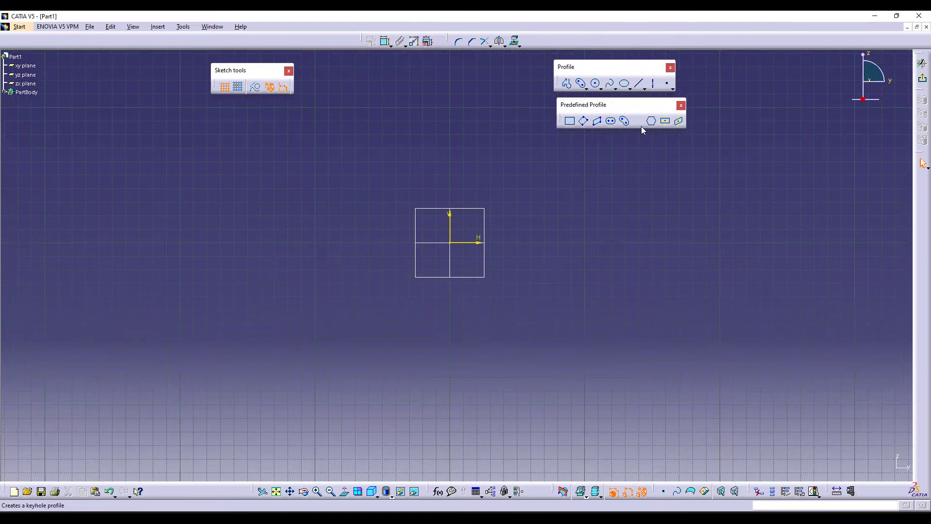
Draw a trial vertical keyhole profile on the positive H side with radii of about 14 mm and 24 mm, and delete it
{"action": "left_click", "coordinate": [638, 122]}
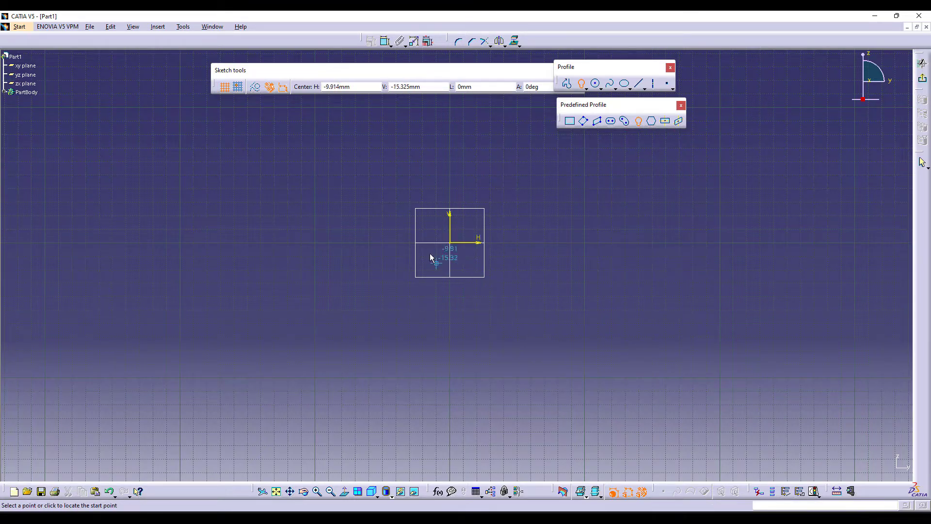
{"action": "left_click", "coordinate": [566, 207]}
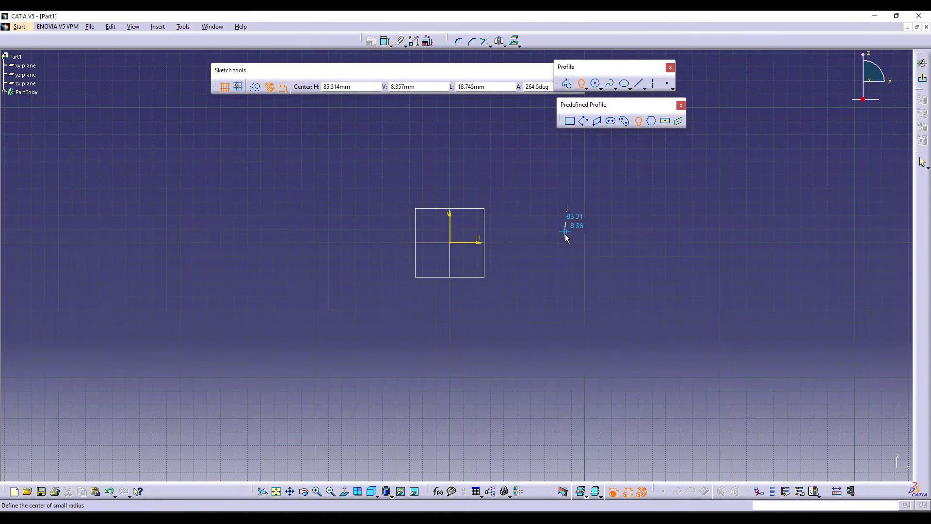
{"action": "left_click", "coordinate": [567, 261]}
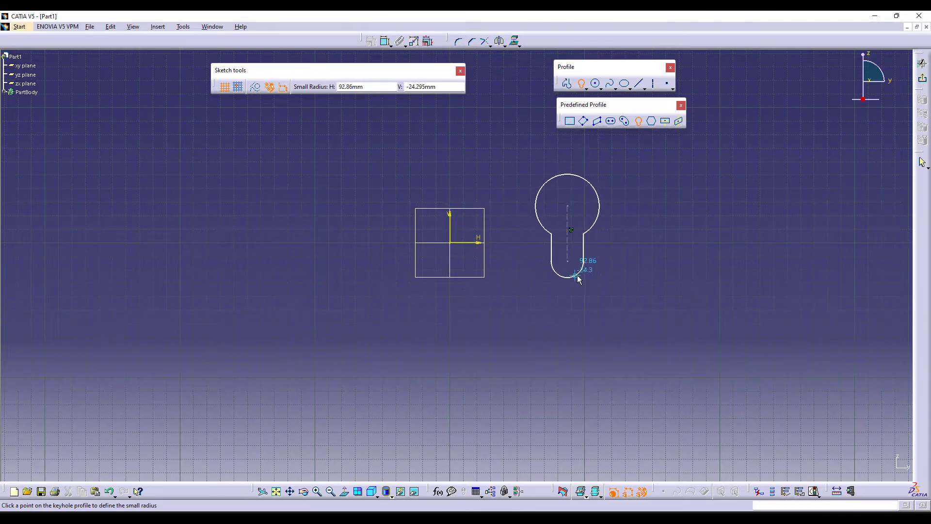
{"action": "left_click", "coordinate": [582, 272]}
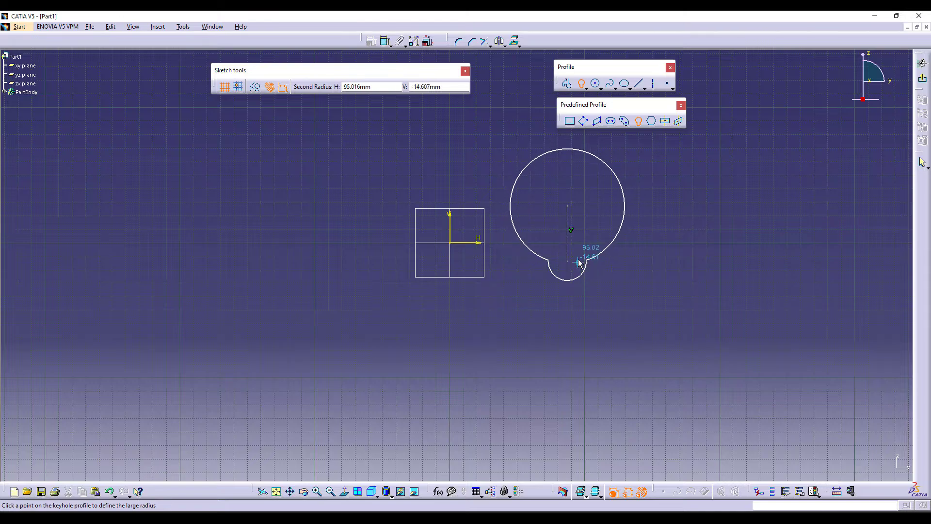
{"action": "left_click", "coordinate": [597, 223]}
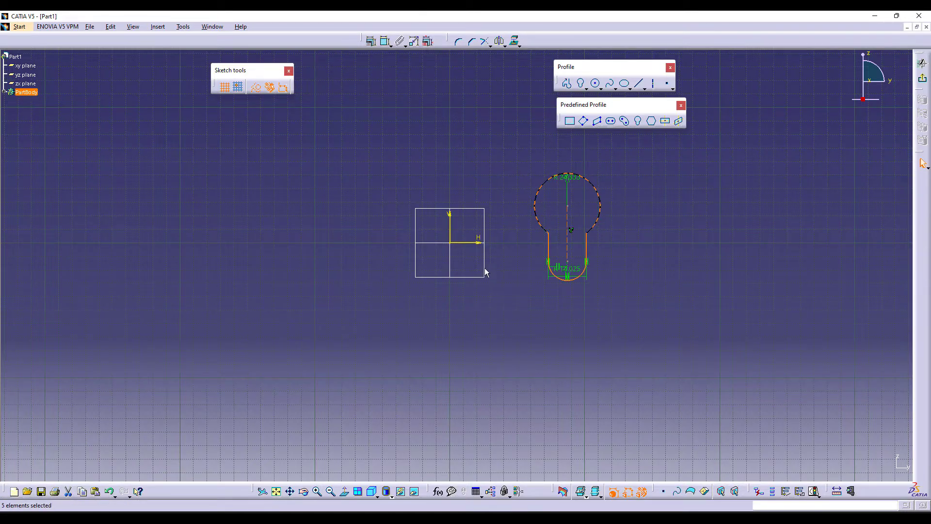
{"action": "left_click", "coordinate": [649, 252]}
{"action": "left_click_drag", "start_coordinate": [499, 147], "coordinate": [695, 311]}
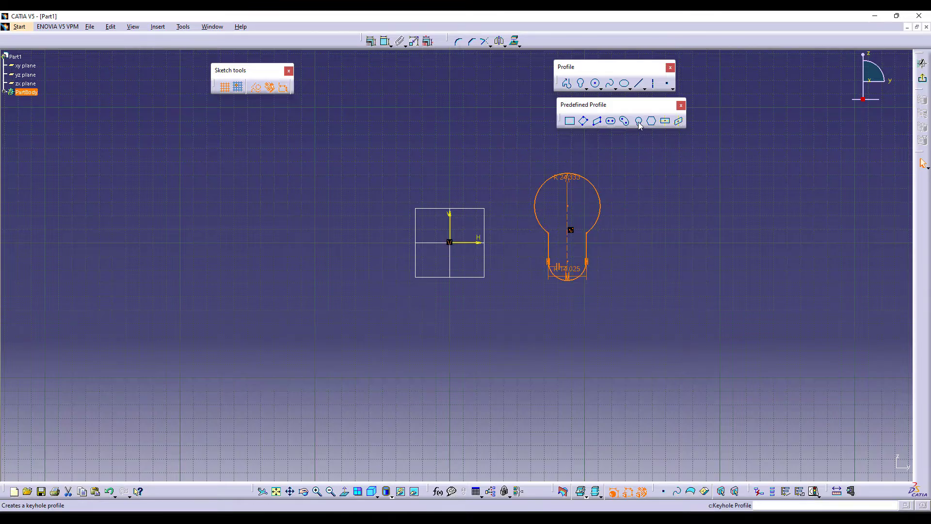
{"action": "key", "text": "Delete"}
Draw a second trial keyhole profile on the positive H side with a small radius of about 12 mm, and delete it
{"action": "left_click", "coordinate": [639, 121]}
{"action": "left_click", "coordinate": [558, 224]}
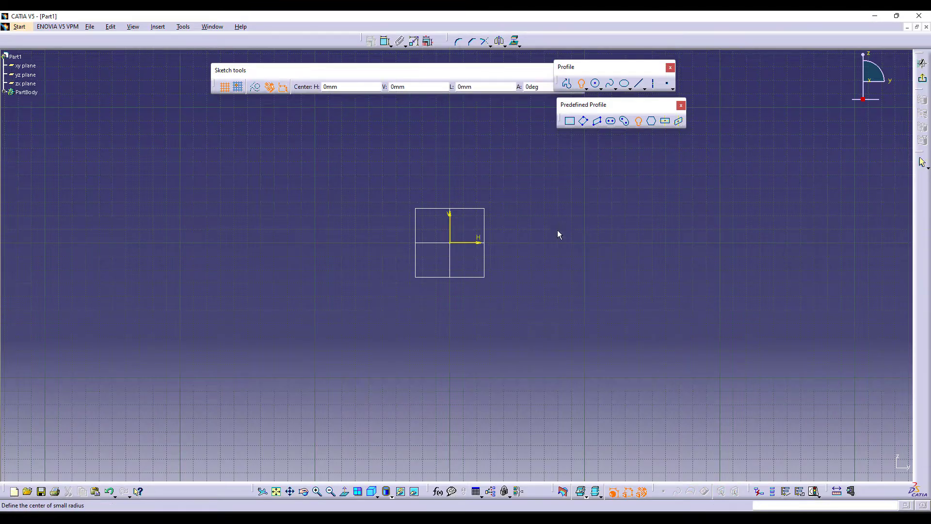
{"action": "left_click", "coordinate": [558, 277]}
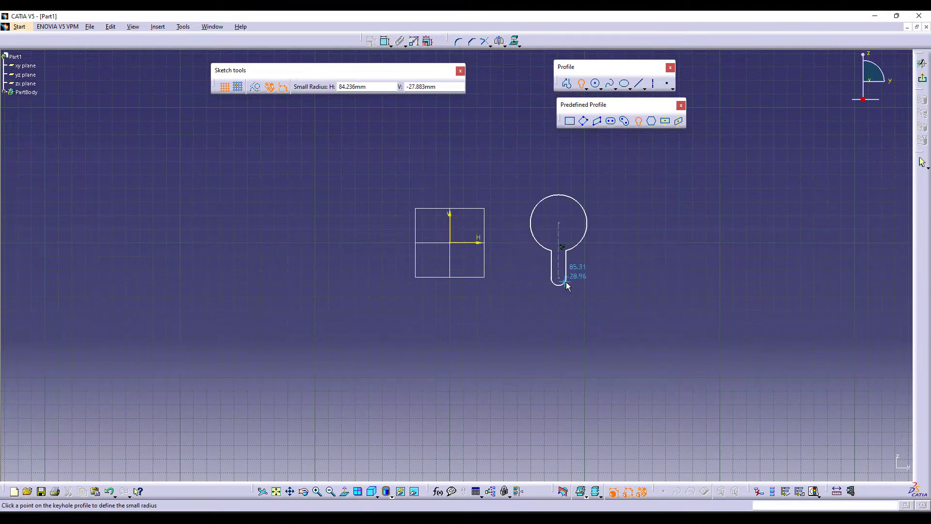
{"action": "left_click", "coordinate": [572, 287]}
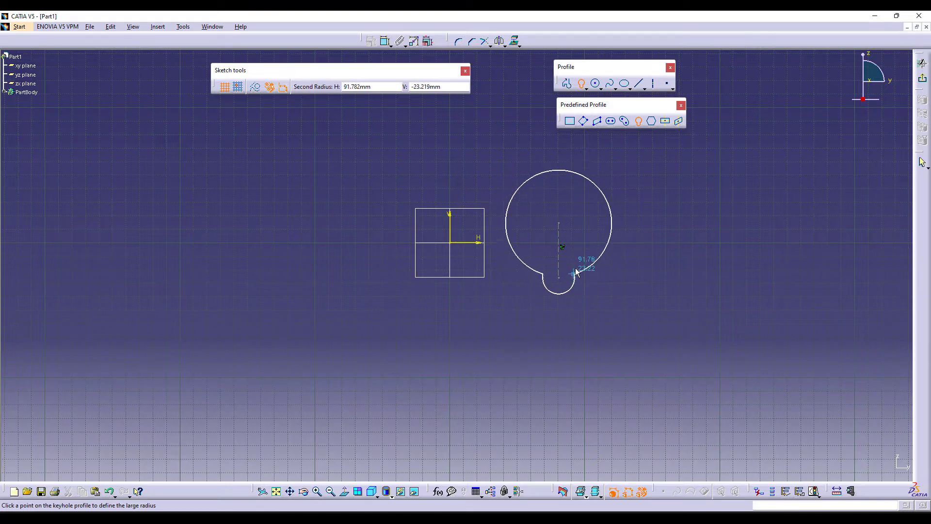
{"action": "left_click", "coordinate": [587, 209]}
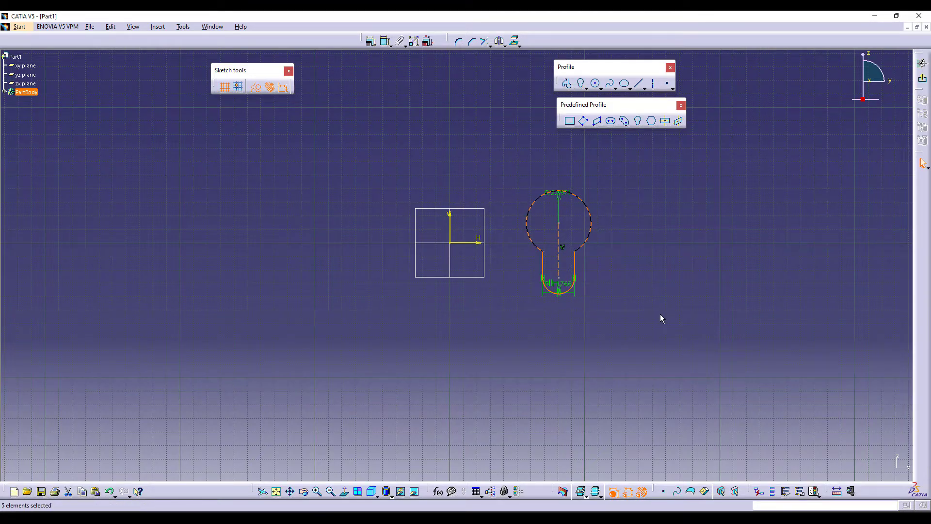
{"action": "left_click", "coordinate": [659, 314]}
{"action": "left_click_drag", "start_coordinate": [511, 176], "coordinate": [638, 329]}
{"action": "key", "text": "Delete"}
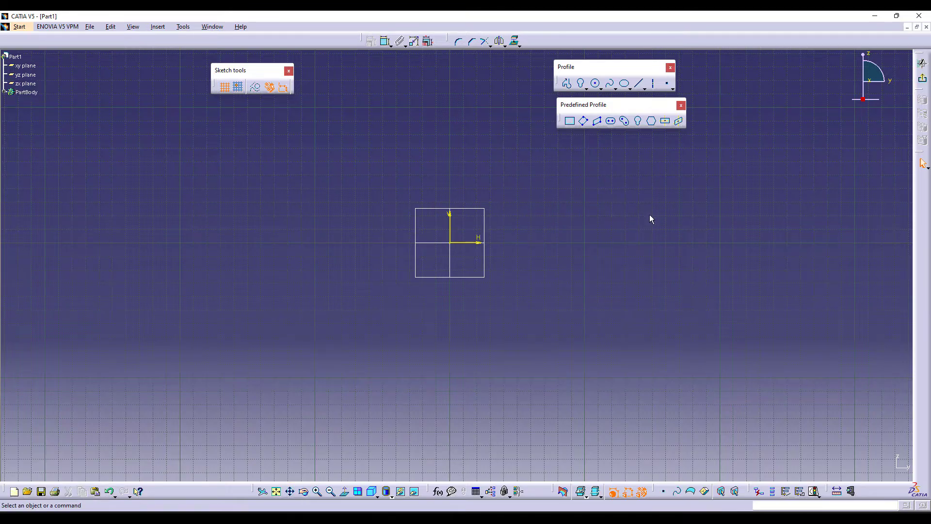
Draw a trial hexagon about 56 mm across flats, centred on the positive H axis, and delete it
{"action": "left_click", "coordinate": [652, 124]}
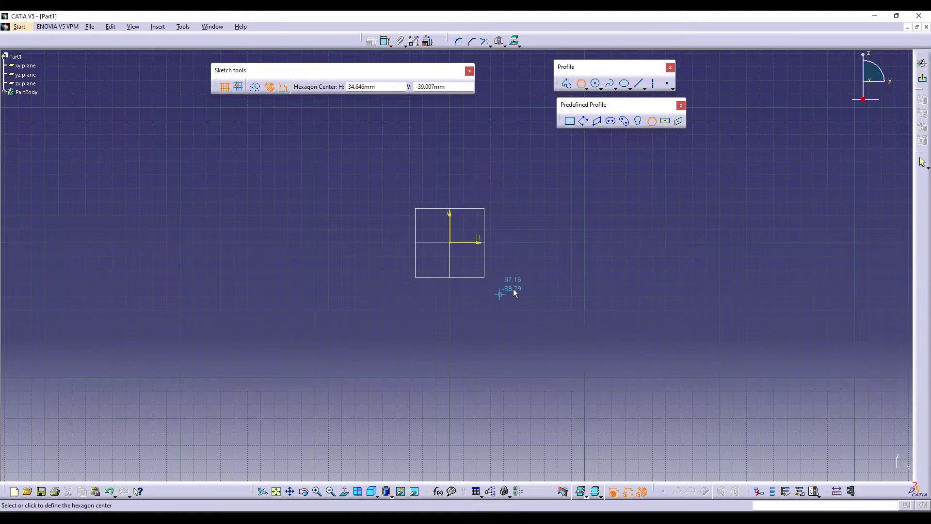
{"action": "left_click", "coordinate": [554, 239]}
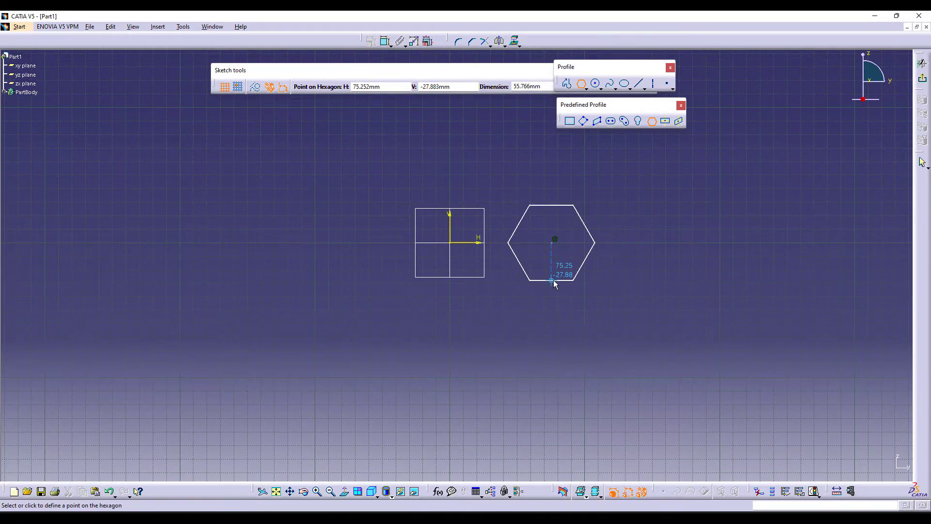
{"action": "left_click", "coordinate": [554, 281]}
{"action": "left_click", "coordinate": [516, 354]}
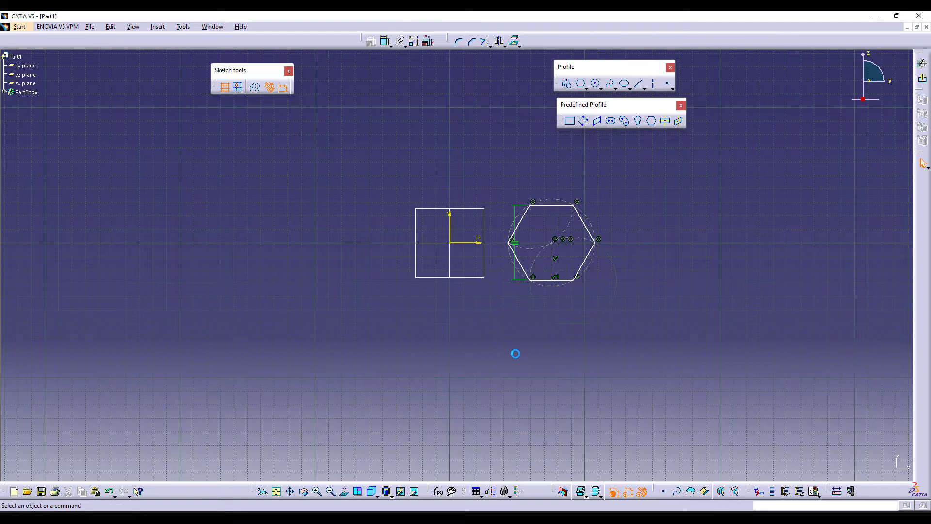
{"action": "left_click_drag", "start_coordinate": [515, 284], "coordinate": [494, 276]}
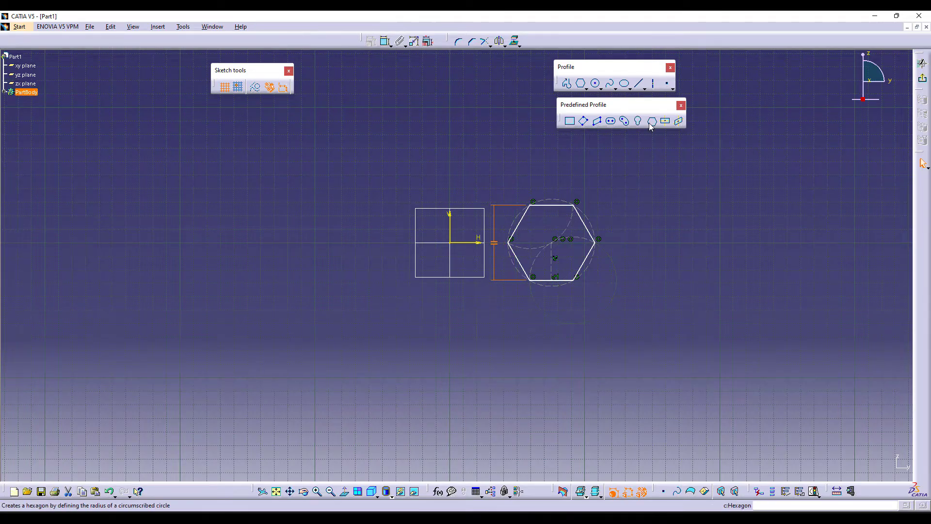
{"action": "left_click_drag", "start_coordinate": [492, 189], "coordinate": [625, 332]}
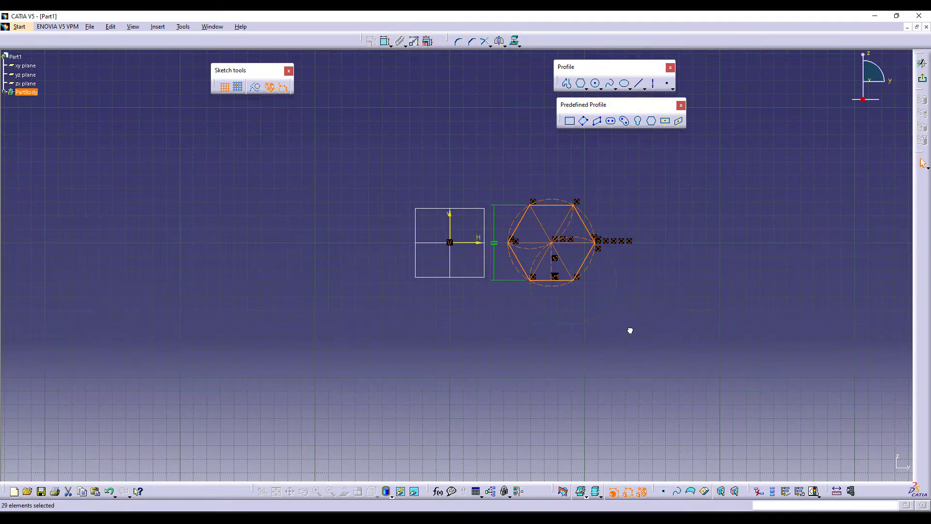
{"action": "key", "text": "Delete"}
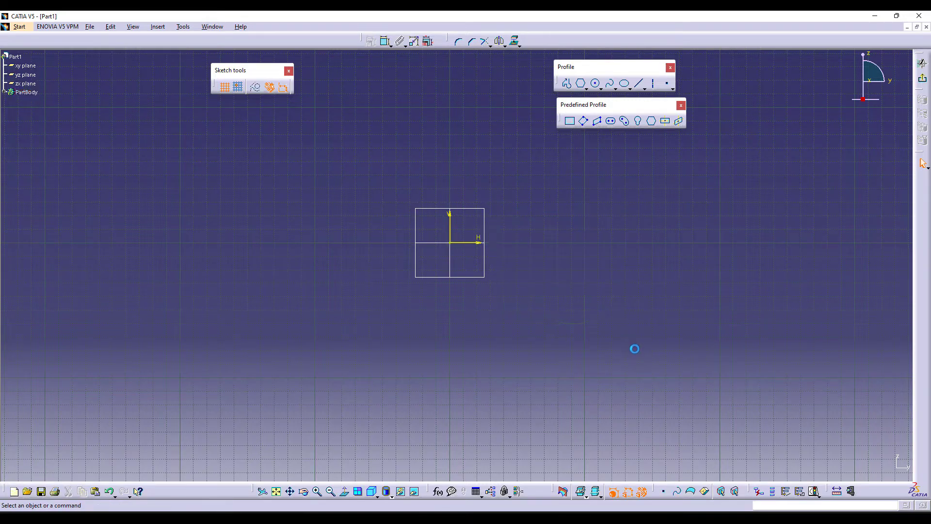
Draw a trial centred rectangle with its centre on the positive H axis, and undo it
{"action": "left_click", "coordinate": [665, 124]}
{"action": "left_click", "coordinate": [548, 242]}
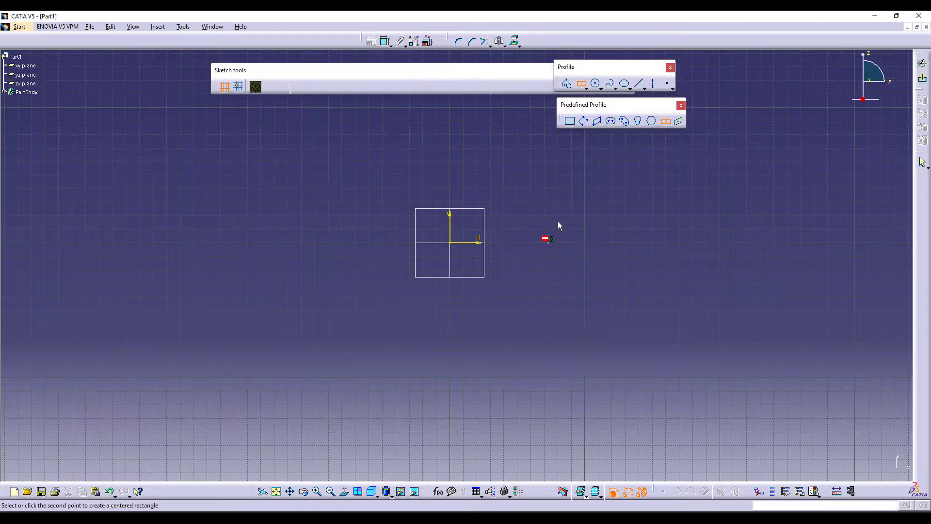
{"action": "left_click", "coordinate": [604, 198]}
{"action": "key", "text": "ctrl+z"}
Draw a trial centred rectangle around a centre at about H 69 mm, V 31 mm, and delete it
{"action": "left_click", "coordinate": [665, 123]}
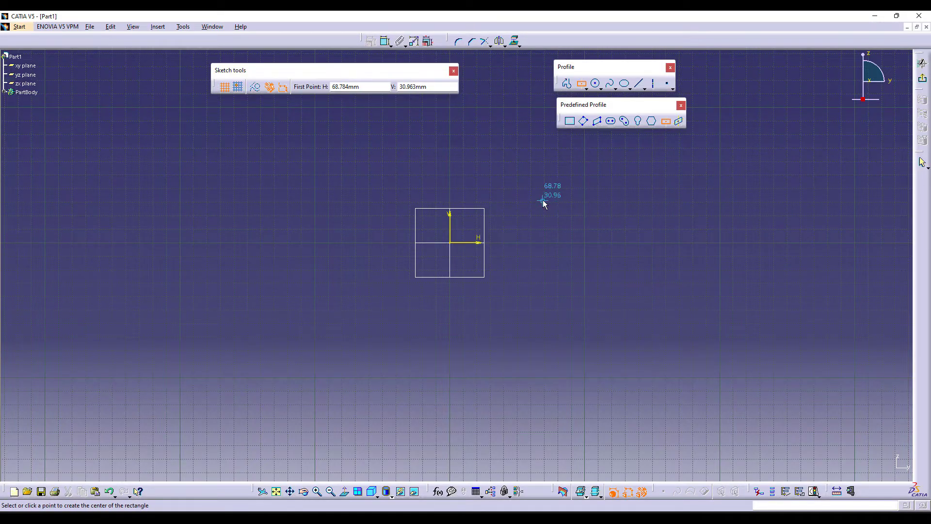
{"action": "left_click", "coordinate": [543, 200]}
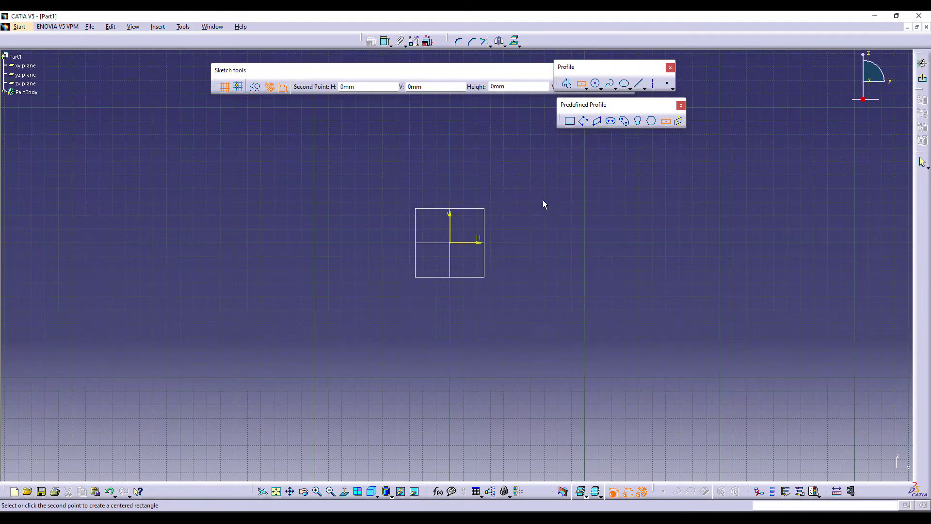
{"action": "left_click", "coordinate": [596, 156]}
{"action": "left_click", "coordinate": [523, 333]}
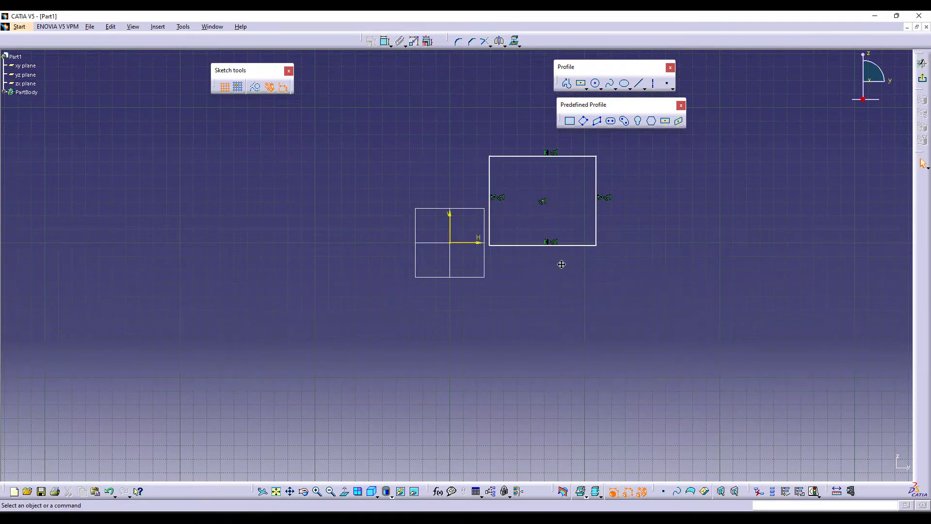
{"action": "middle_click_drag", "start_coordinate": [561, 264], "coordinate": [530, 276]}
{"action": "left_click_drag", "start_coordinate": [447, 170], "coordinate": [587, 299]}
{"action": "key", "text": "Delete"}
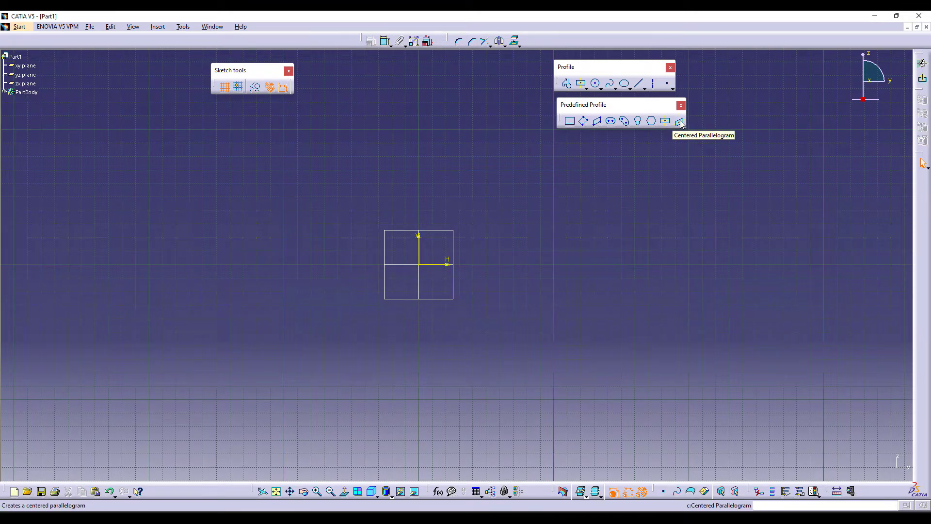
Draw a trial centred parallelogram around the origin using the H and V axes as reference lines, and delete it
{"action": "middle_click_drag", "start_coordinate": [524, 324], "coordinate": [600, 320]}
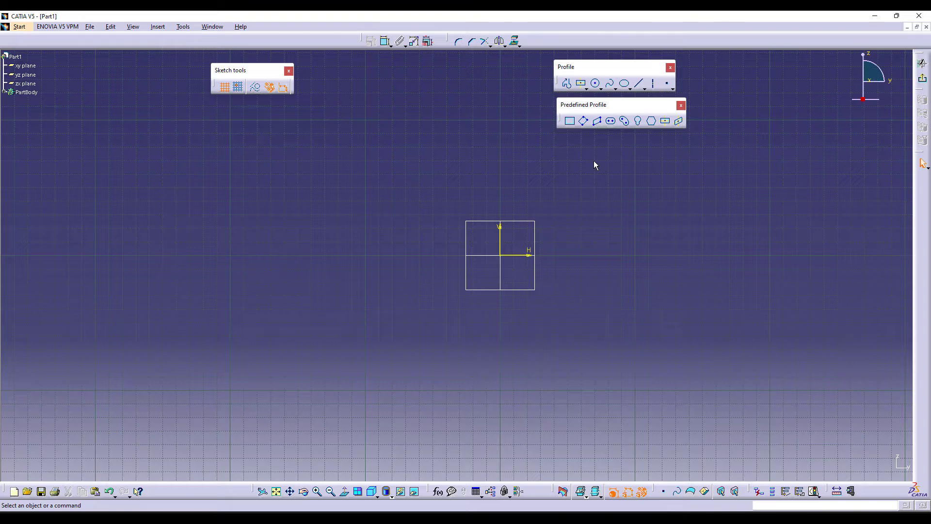
{"action": "left_click", "coordinate": [680, 122]}
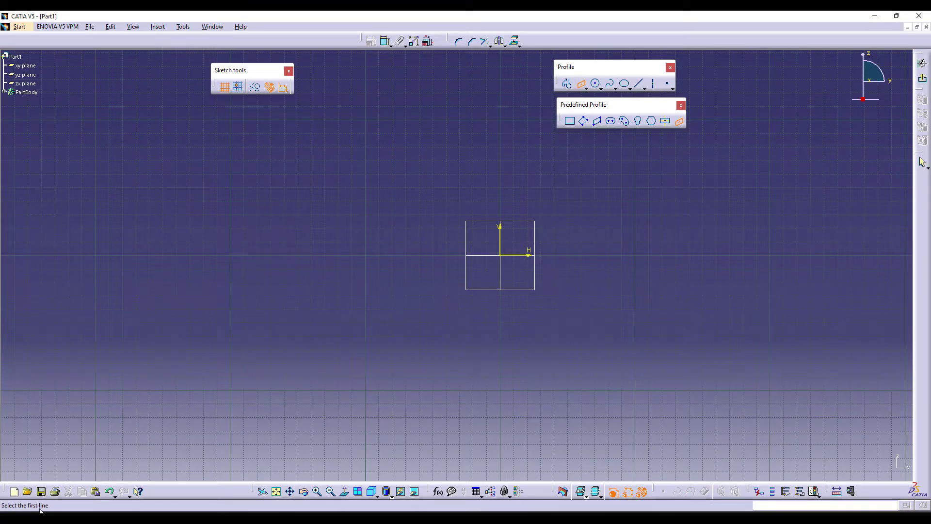
{"action": "left_click", "coordinate": [517, 256]}
{"action": "left_click", "coordinate": [501, 234]}
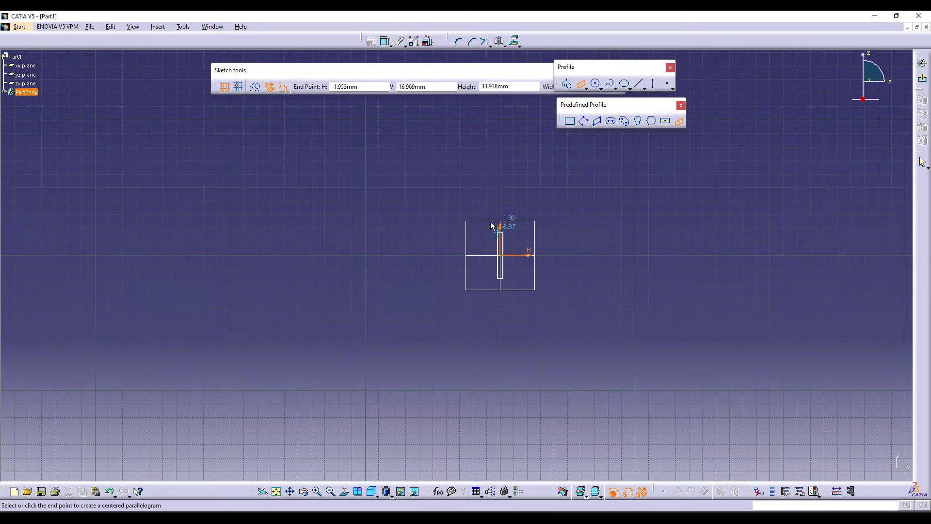
{"action": "left_click", "coordinate": [383, 200]}
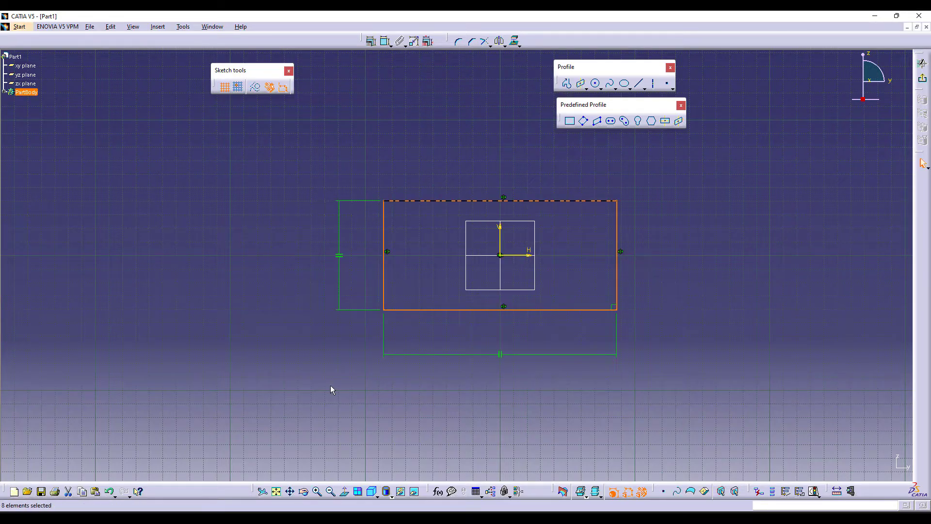
{"action": "key", "text": "Delete"}
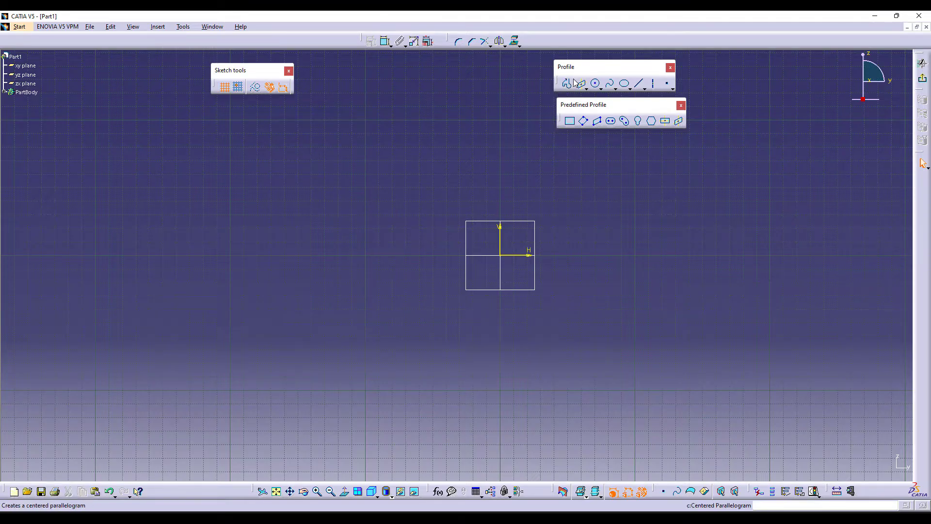
Draw two oppositely slanted lines on the positive H side, the first starting on the V axis below the origin
{"action": "left_click", "coordinate": [639, 83]}
{"action": "left_click", "coordinate": [501, 314]}
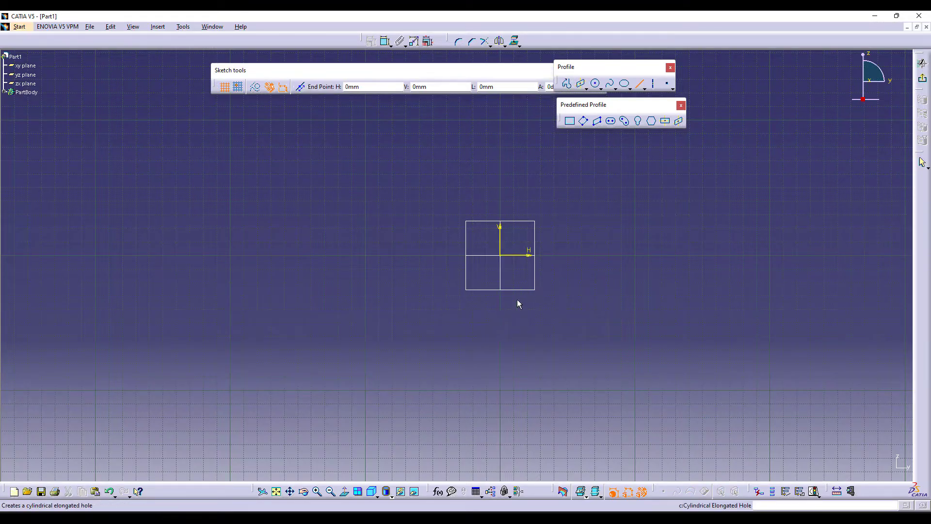
{"action": "left_click", "coordinate": [558, 248]}
{"action": "left_click", "coordinate": [641, 83]}
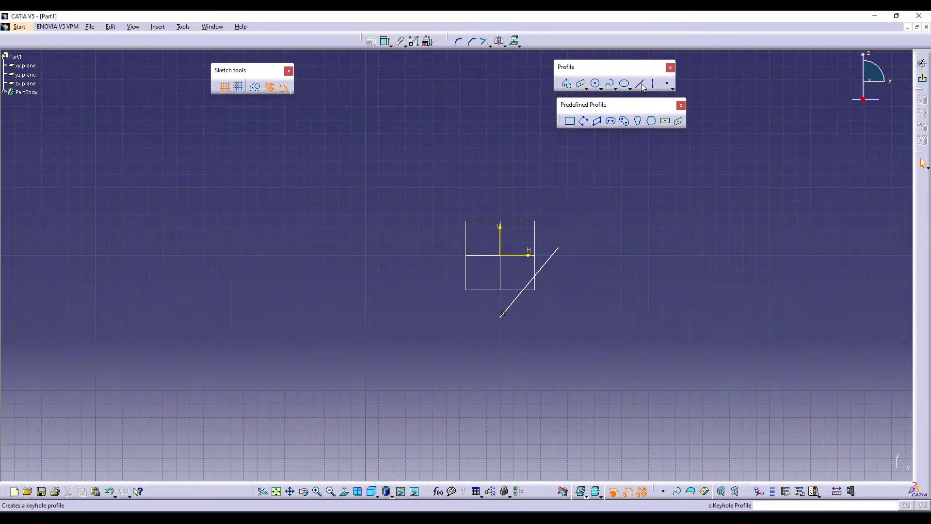
{"action": "left_click", "coordinate": [625, 293]}
{"action": "left_click", "coordinate": [590, 247]}
{"action": "middle_click_drag", "start_coordinate": [626, 369], "coordinate": [607, 299], "text": "ctrl"}
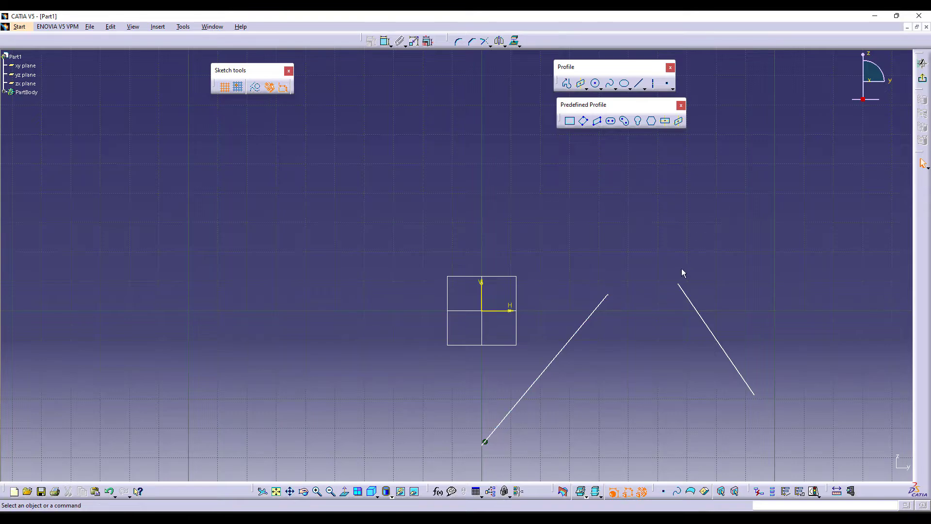
{"action": "middle_click_drag", "start_coordinate": [627, 231], "coordinate": [562, 194]}
Draw a trial centred parallelogram from the two slanted lines, check its symmetry constraints, and delete it together with the lines
{"action": "left_click", "coordinate": [680, 122]}
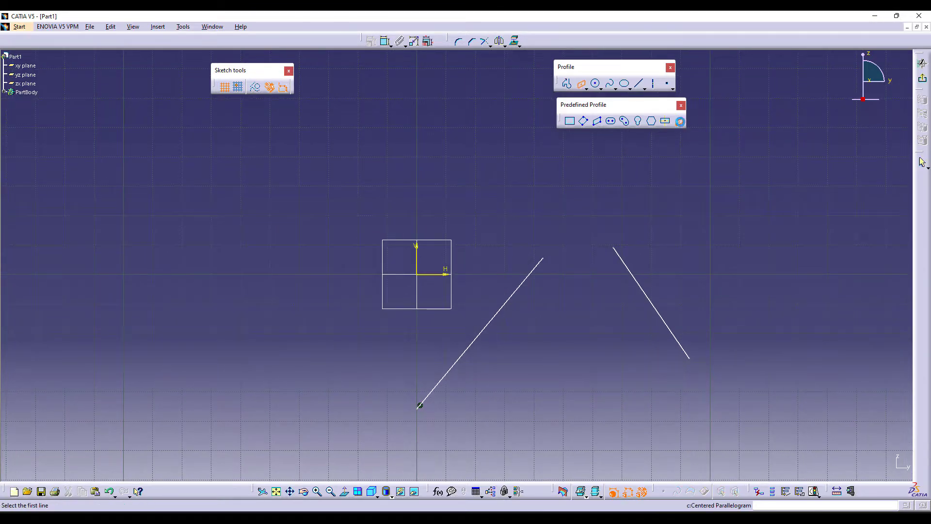
{"action": "left_click", "coordinate": [510, 297]}
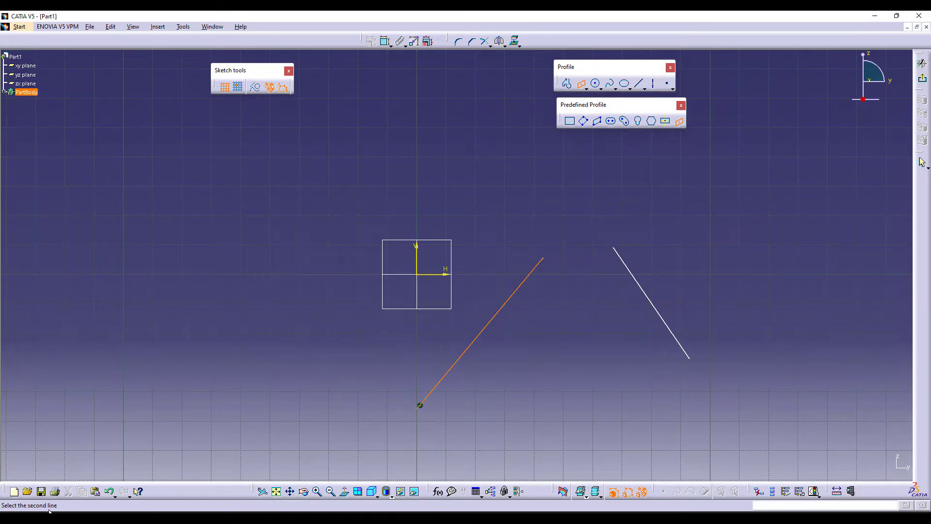
{"action": "left_click", "coordinate": [641, 287]}
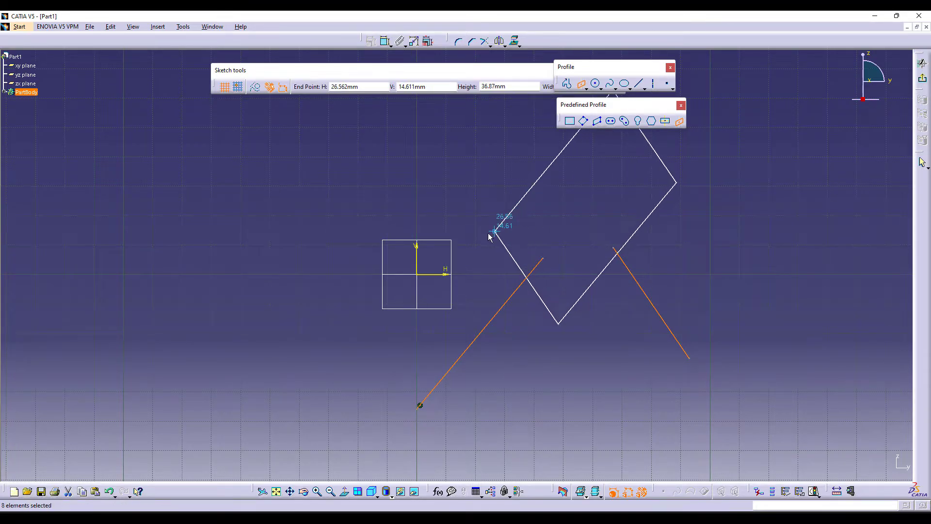
{"action": "left_click", "coordinate": [488, 234]}
{"action": "left_click", "coordinate": [560, 247]}
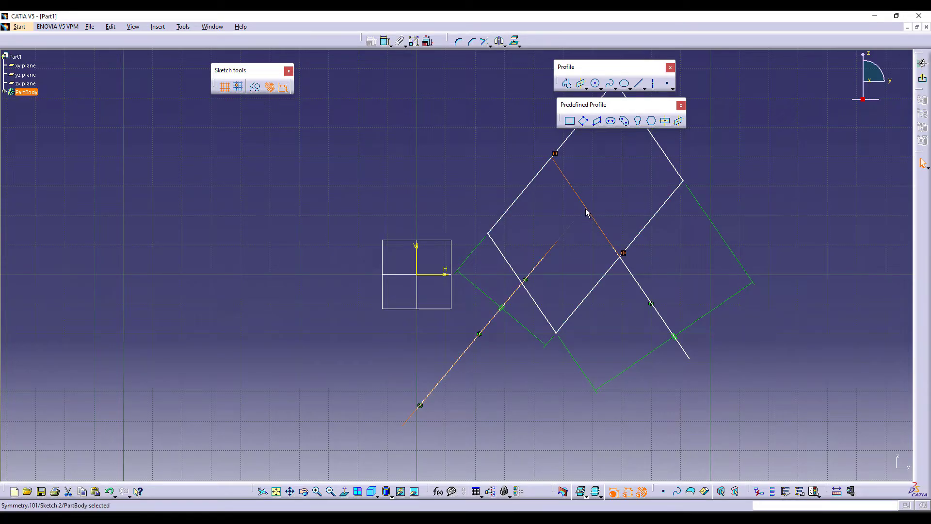
{"action": "middle_click_drag", "start_coordinate": [577, 255], "coordinate": [579, 302], "text": "ctrl"}
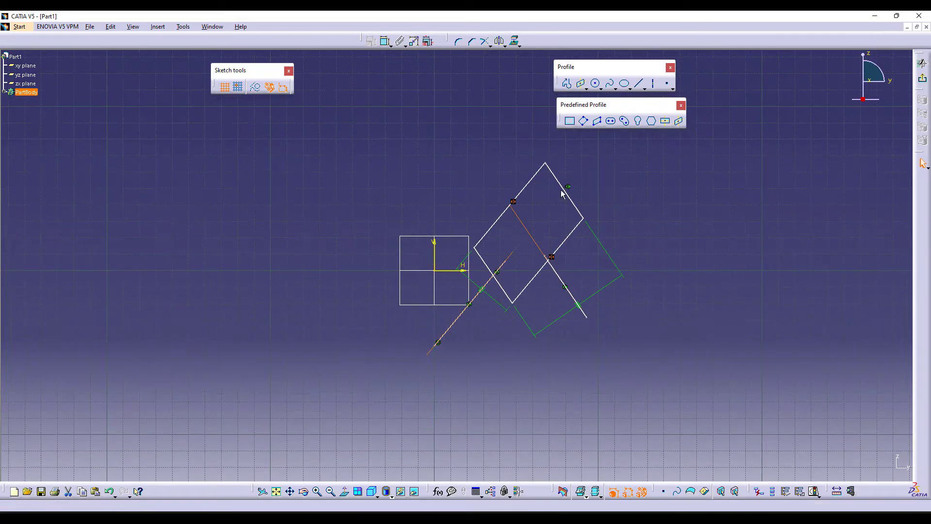
{"action": "left_click", "coordinate": [667, 252]}
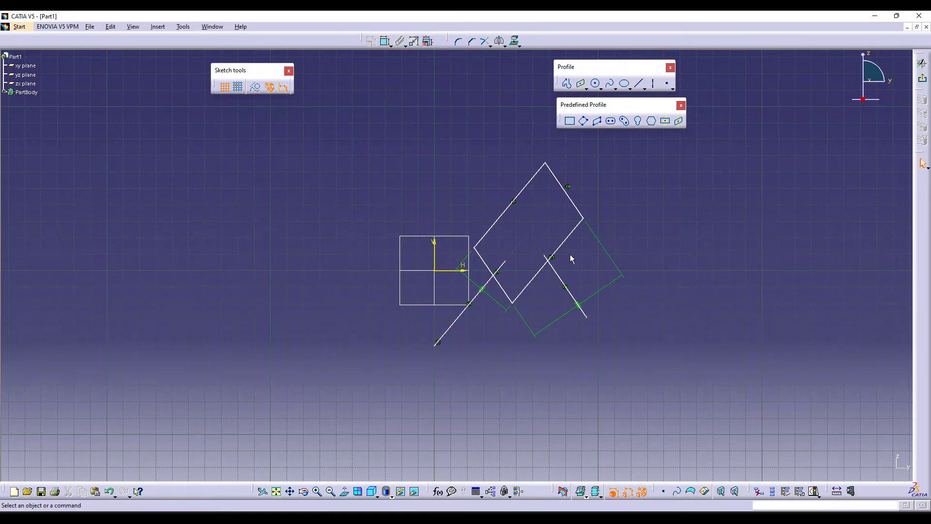
{"action": "left_click_drag", "start_coordinate": [557, 246], "coordinate": [638, 357]}
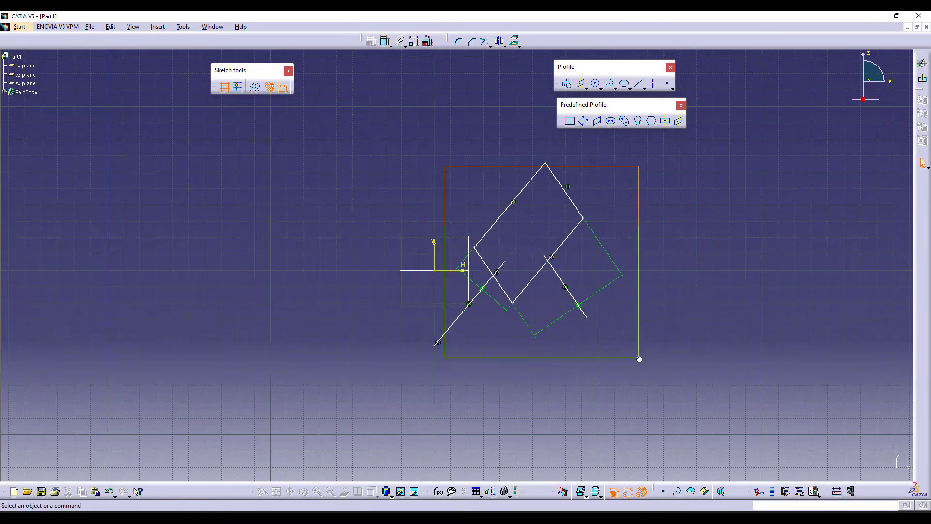
{"action": "key", "text": "Delete"}
Replace the floating Predefined Profile tool set with the Circle tool set, detached just below the Profile tools
{"action": "mouse_move", "coordinate": [537, 305]}
{"action": "middle_mouse_down"}
{"action": "mouse_move", "coordinate": [557, 276]}
{"action": "mouse_move", "coordinate": [601, 352]}
{"action": "mouse_move", "coordinate": [577, 347]}
{"action": "middle_mouse_up"}
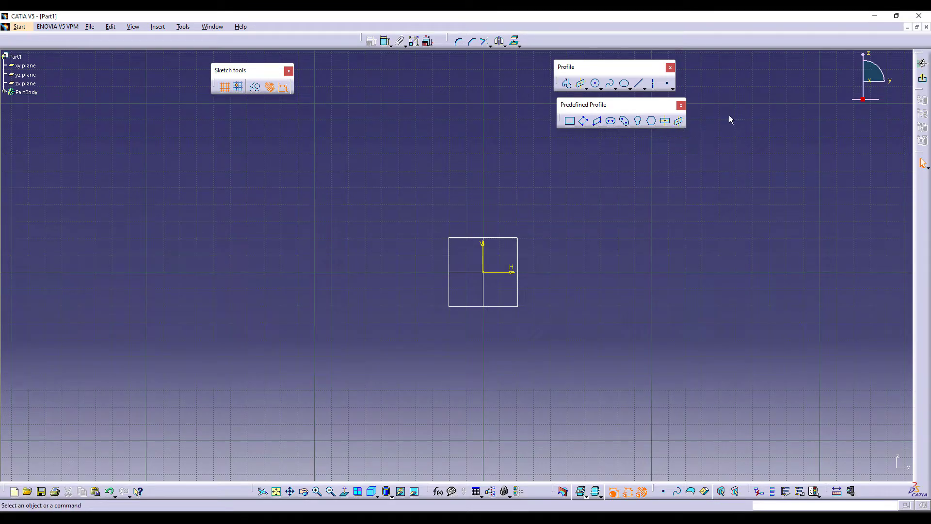
{"action": "left_click", "coordinate": [681, 105]}
{"action": "left_click", "coordinate": [601, 89]}
{"action": "left_click_drag", "start_coordinate": [608, 96], "coordinate": [557, 118]}
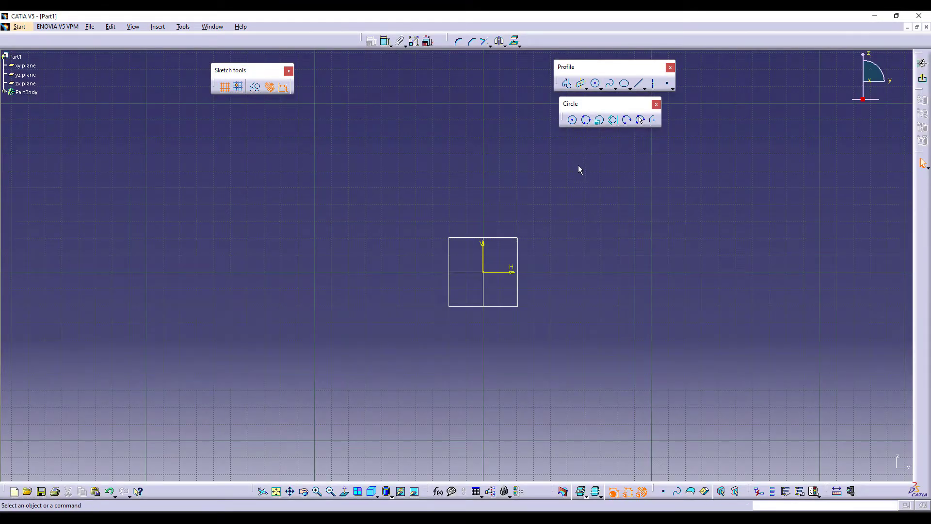
Draw a small circle by centre and radius in the positive H, positive V quadrant, close to the origin square
{"action": "left_click", "coordinate": [572, 120]}
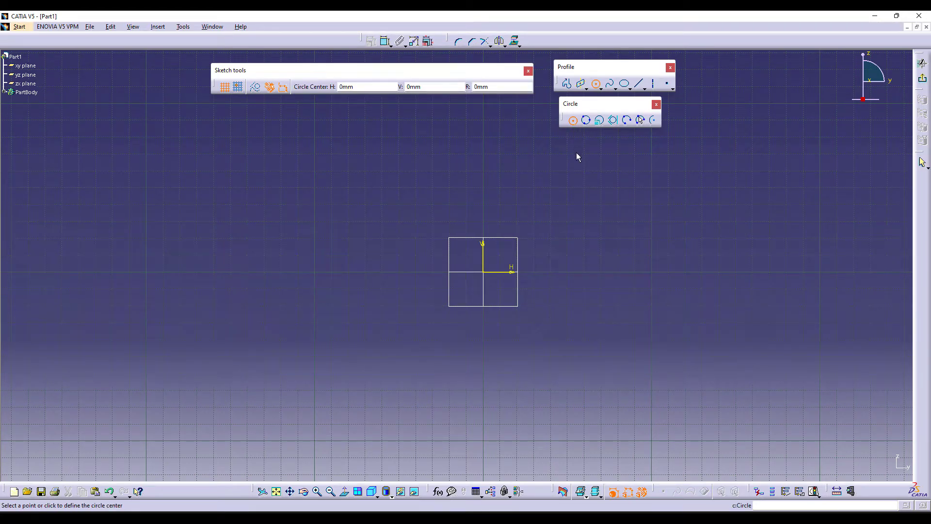
{"action": "left_click", "coordinate": [557, 195]}
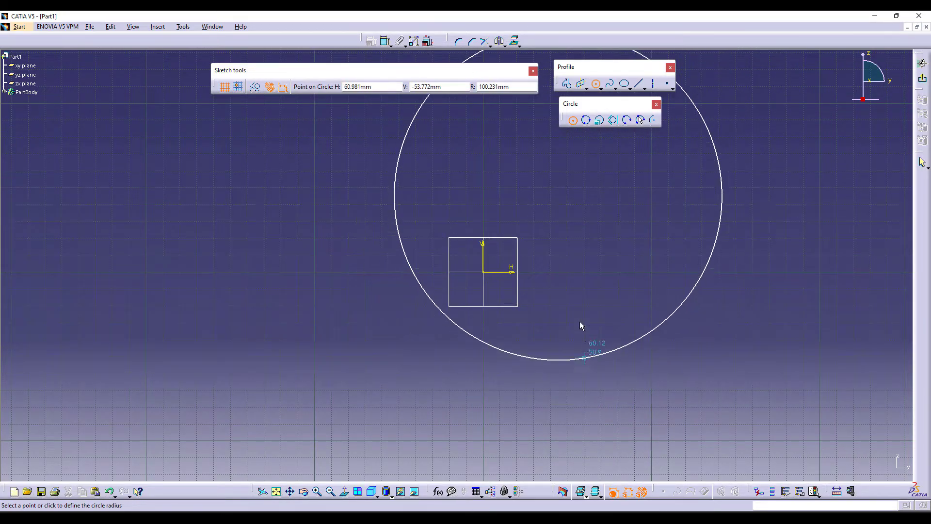
{"action": "left_click", "coordinate": [583, 213]}
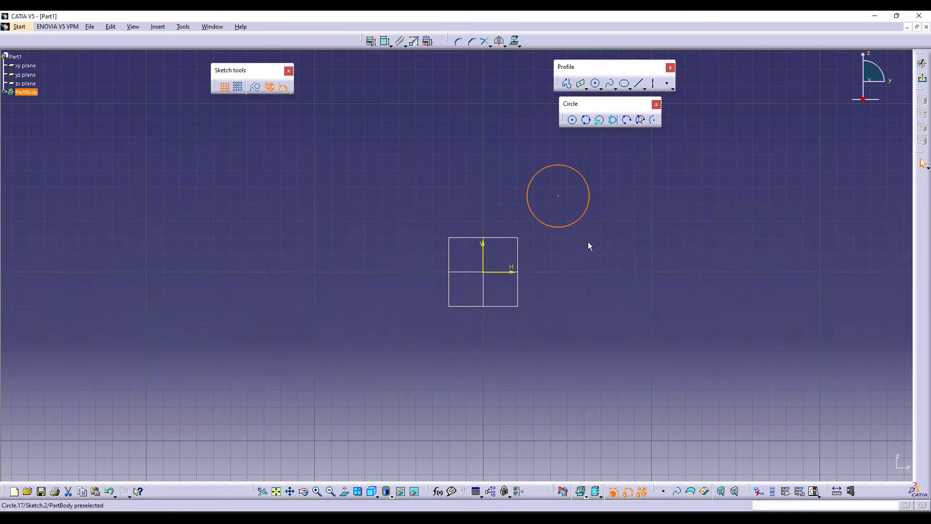
{"action": "left_click", "coordinate": [596, 303]}
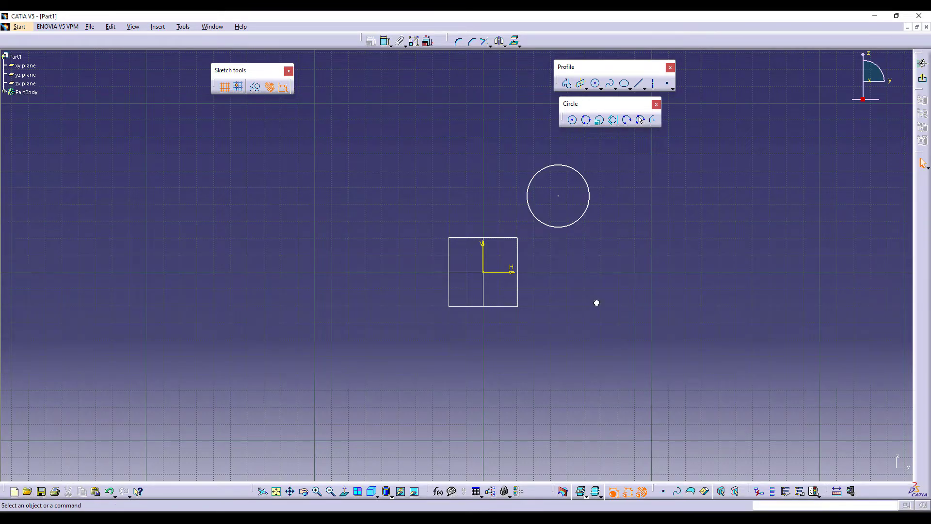
{"action": "middle_click_drag", "start_coordinate": [577, 268], "coordinate": [580, 272]}
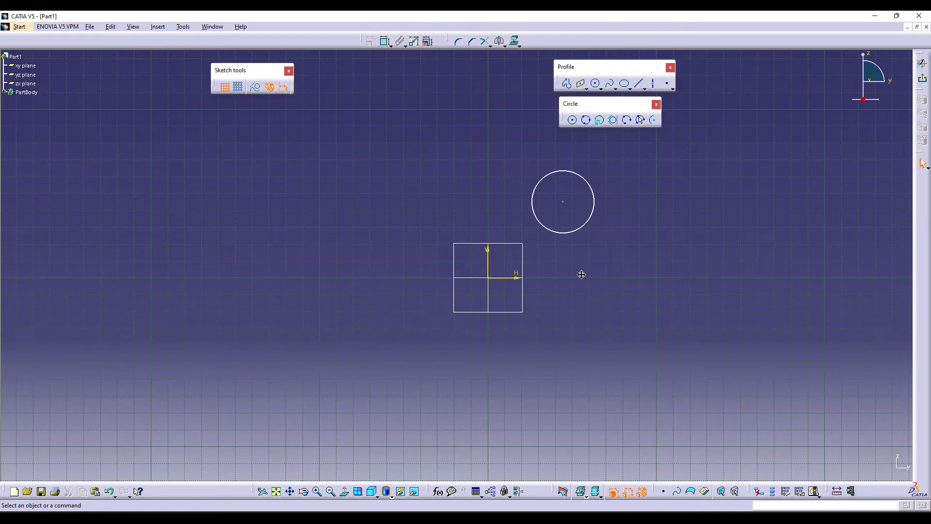
Draw a three-point circle with a radius of about 33 mm in the negative H, positive V quadrant
{"action": "left_click", "coordinate": [586, 120]}
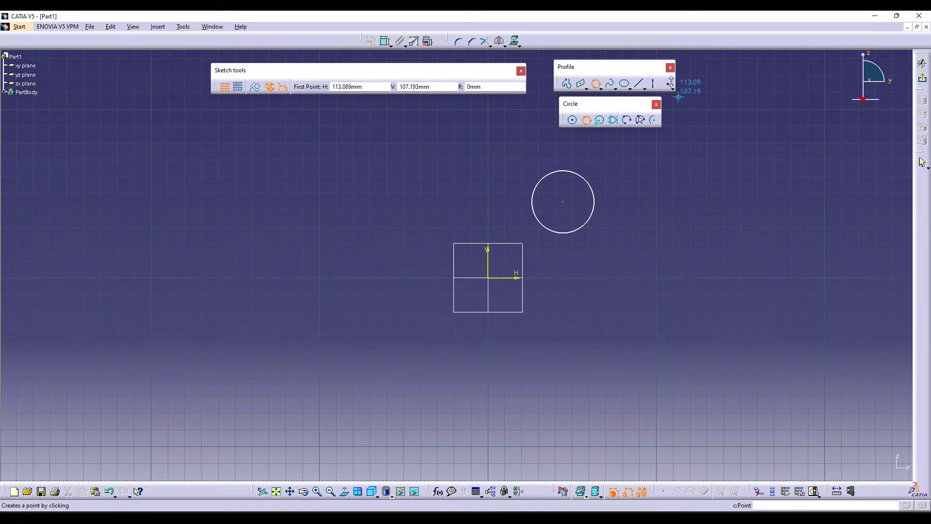
{"action": "left_click", "coordinate": [360, 165]}
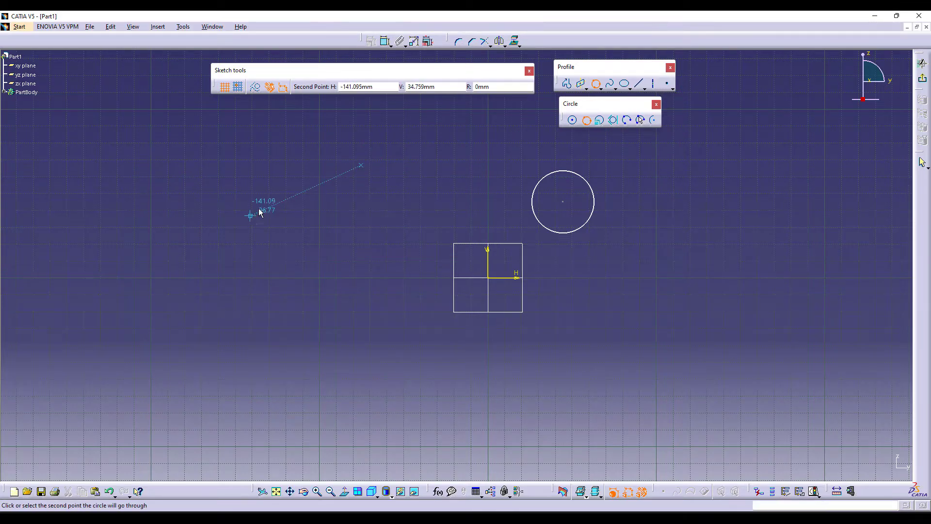
{"action": "left_click", "coordinate": [284, 193]}
{"action": "left_click", "coordinate": [375, 250]}
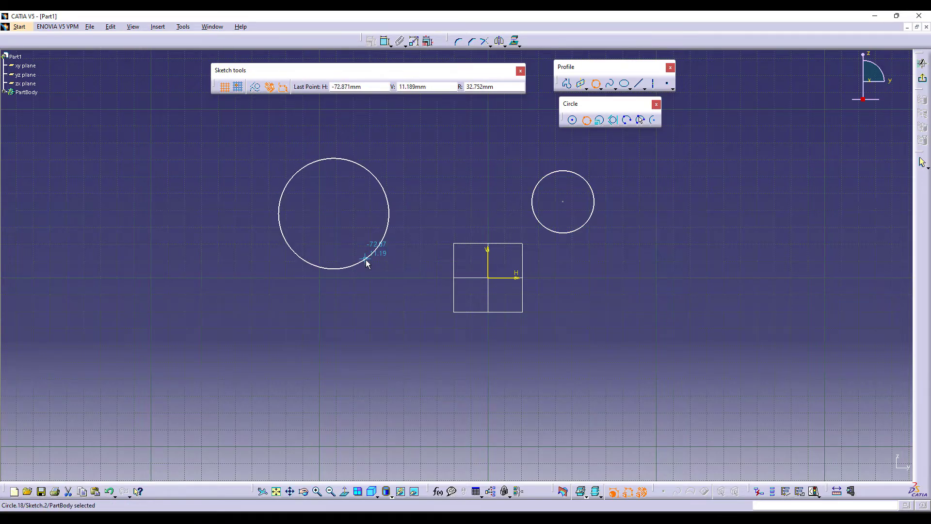
{"action": "left_click", "coordinate": [405, 375]}
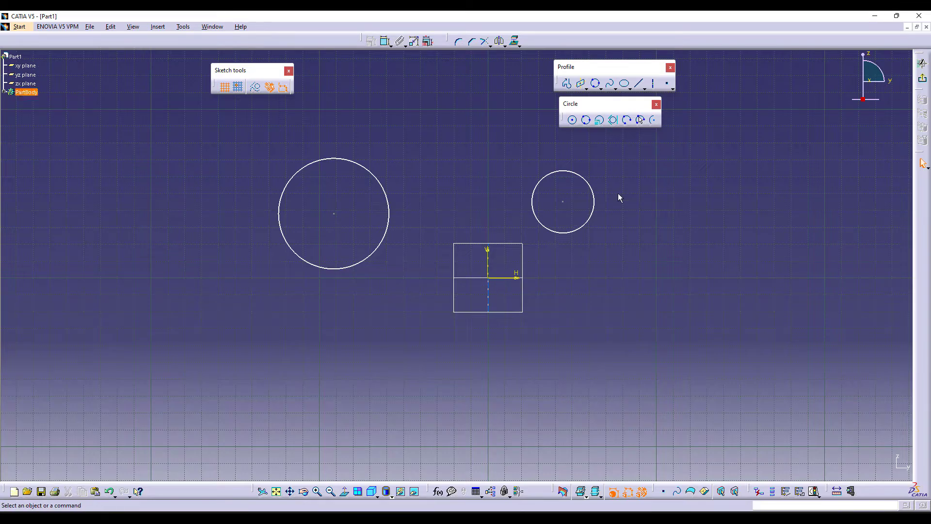
Create a circle using coordinates, with its centre at H 10 mm, V 25 mm from the origin and a 10 mm radius
{"action": "left_click", "coordinate": [599, 120]}
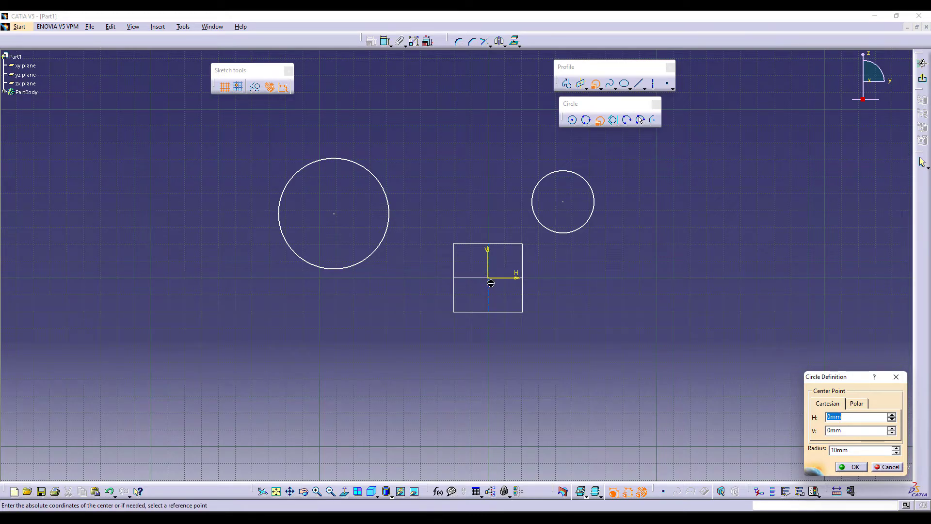
{"action": "type", "text": "10"}
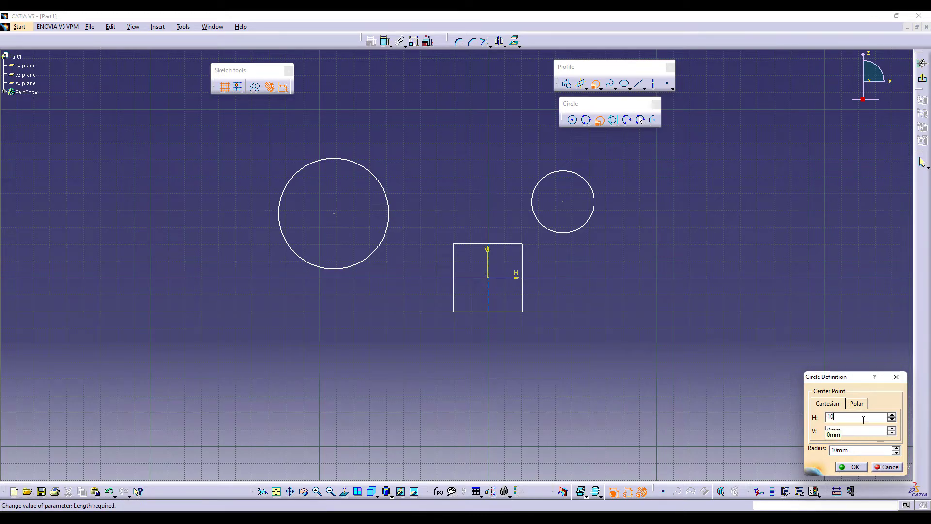
{"action": "key", "text": "Tab"}
{"action": "type", "text": "25"}
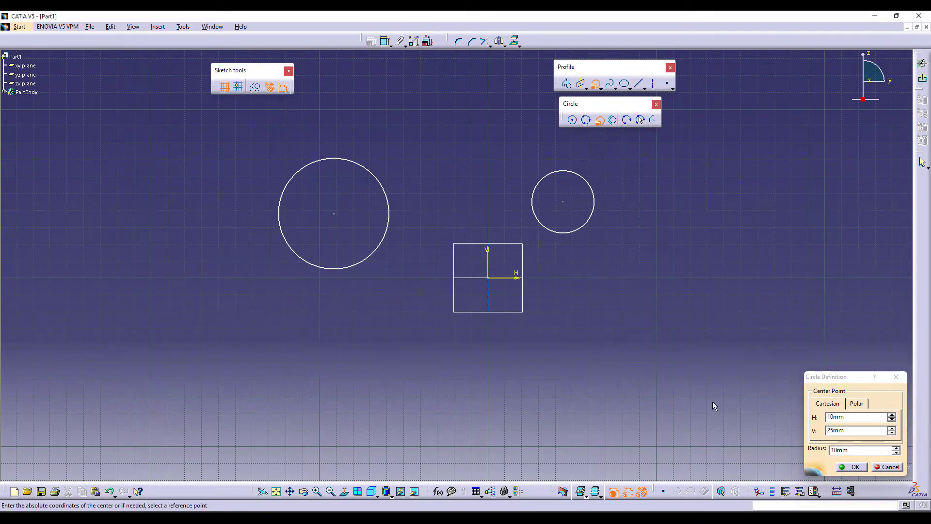
{"action": "double_click", "coordinate": [822, 450]}
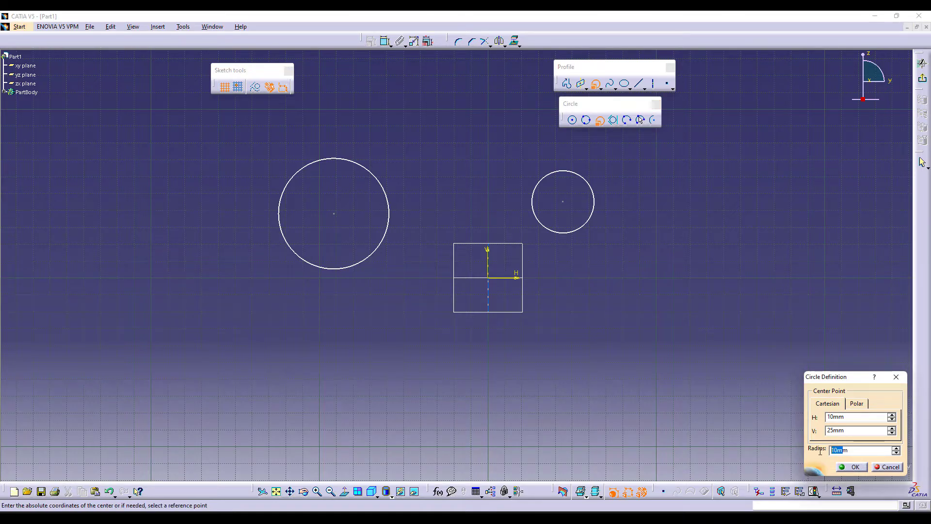
{"action": "left_click", "coordinate": [841, 466]}
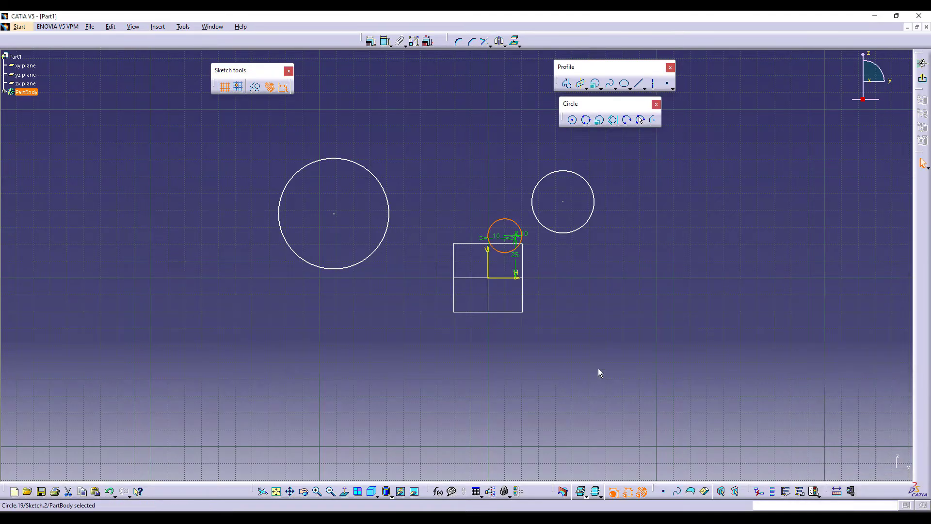
Spread out the coordinate circle's dimensions, moving the horizontal one below the origin, the vertical one further out and the radius label inside the circle
{"action": "mouse_move", "coordinate": [557, 357]}
{"action": "middle_mouse_down"}
{"action": "mouse_move", "coordinate": [549, 288]}
{"action": "mouse_move", "coordinate": [436, 329]}
{"action": "middle_mouse_up"}
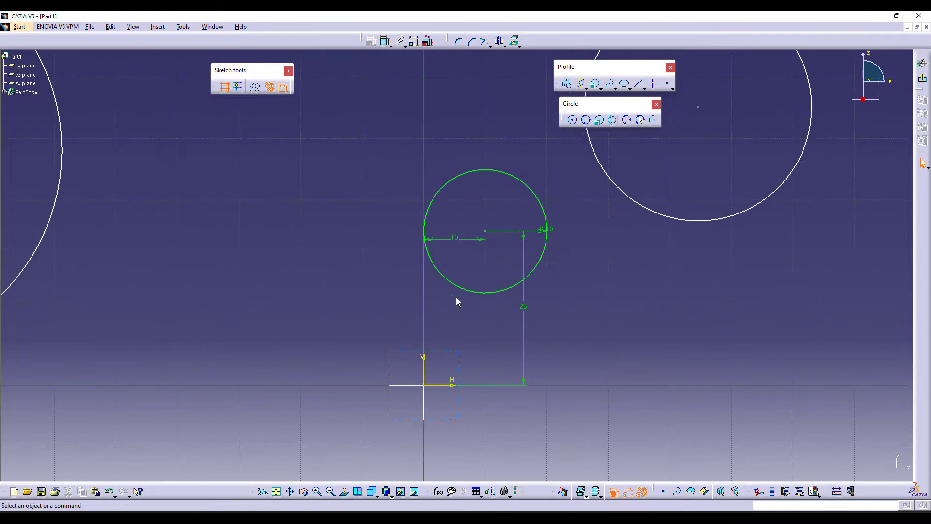
{"action": "left_click_drag", "start_coordinate": [467, 244], "coordinate": [464, 436]}
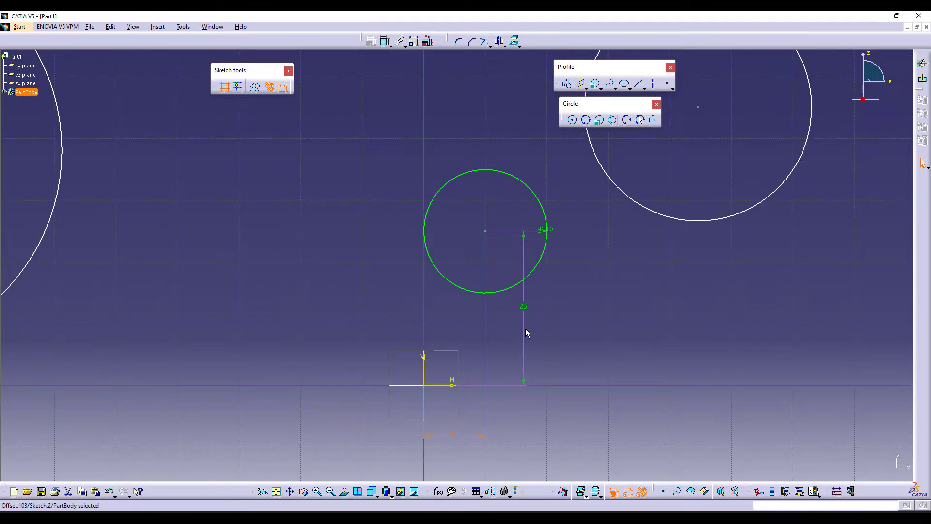
{"action": "left_click_drag", "start_coordinate": [525, 335], "coordinate": [608, 331]}
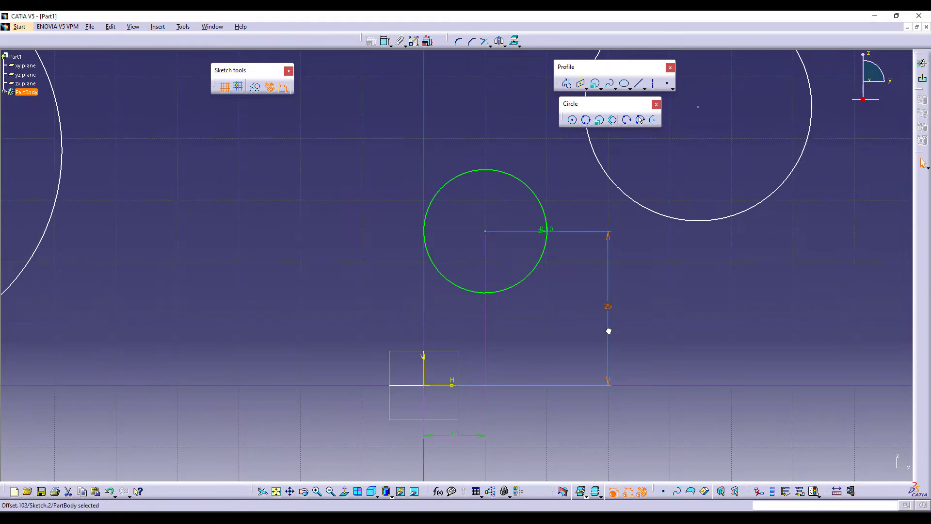
{"action": "left_click", "coordinate": [645, 381]}
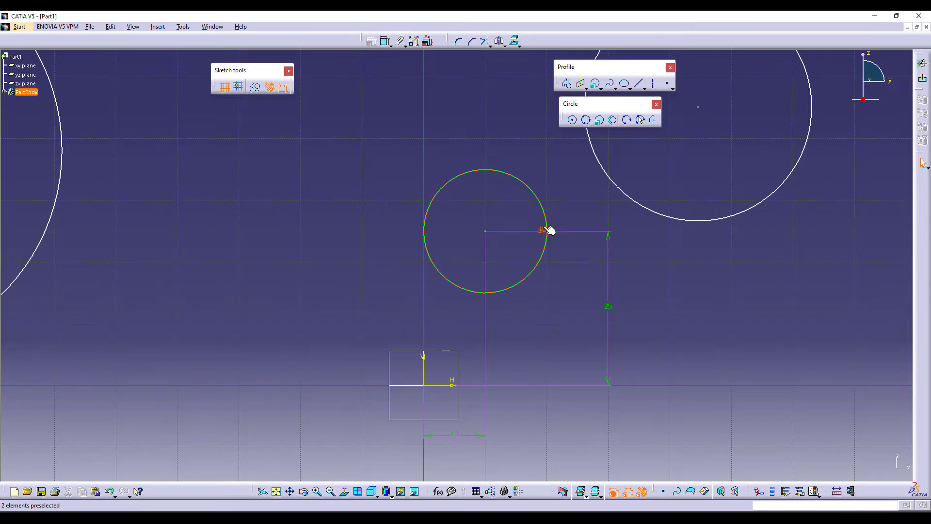
{"action": "left_click", "coordinate": [541, 227]}
{"action": "left_click", "coordinate": [548, 290]}
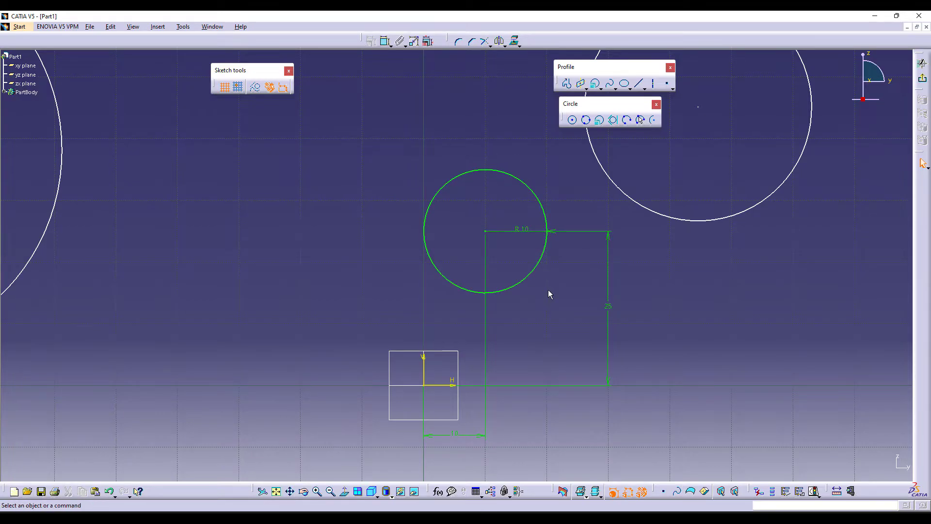
{"action": "mouse_move", "coordinate": [600, 295]}
{"action": "middle_mouse_down", "text": "ctrl"}
{"action": "mouse_move", "coordinate": [600, 317]}
{"action": "mouse_move", "coordinate": [546, 360]}
{"action": "mouse_move", "coordinate": [638, 321]}
{"action": "middle_mouse_up", "text": "ctrl"}
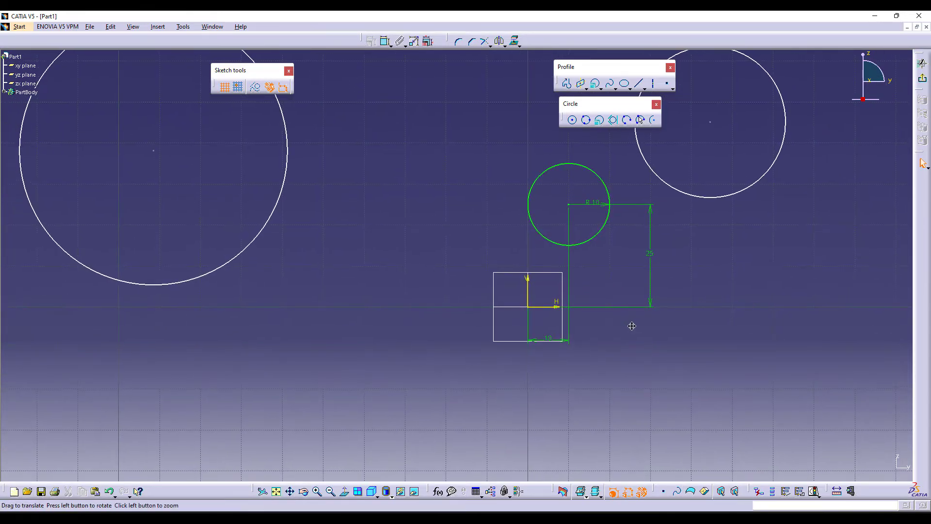
{"action": "middle_click_drag", "start_coordinate": [580, 321], "coordinate": [656, 339], "text": "ctrl"}
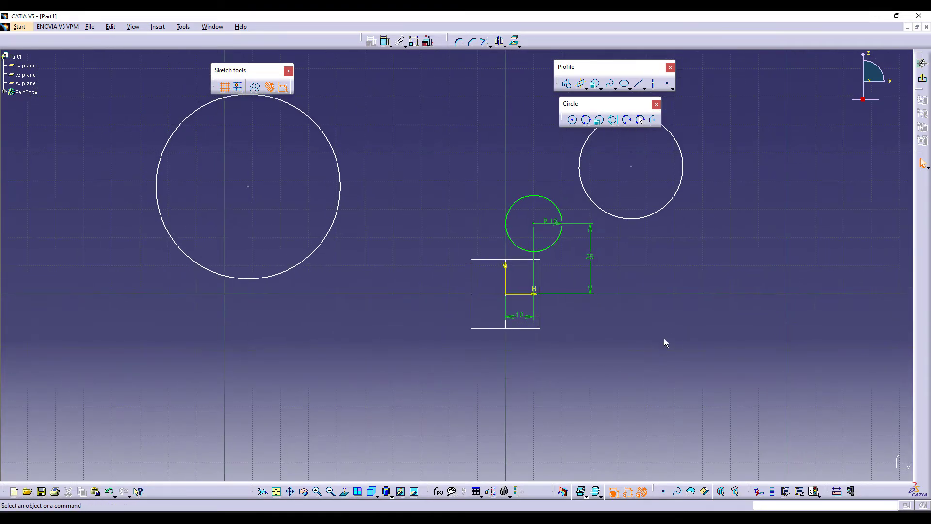
{"action": "middle_click", "coordinate": [616, 359]}
{"action": "middle_click", "coordinate": [431, 249]}
{"action": "middle_click", "coordinate": [623, 389]}
{"action": "middle_click_drag", "start_coordinate": [460, 224], "coordinate": [715, 376]}
{"action": "middle_click_drag", "start_coordinate": [457, 305], "coordinate": [504, 304]}
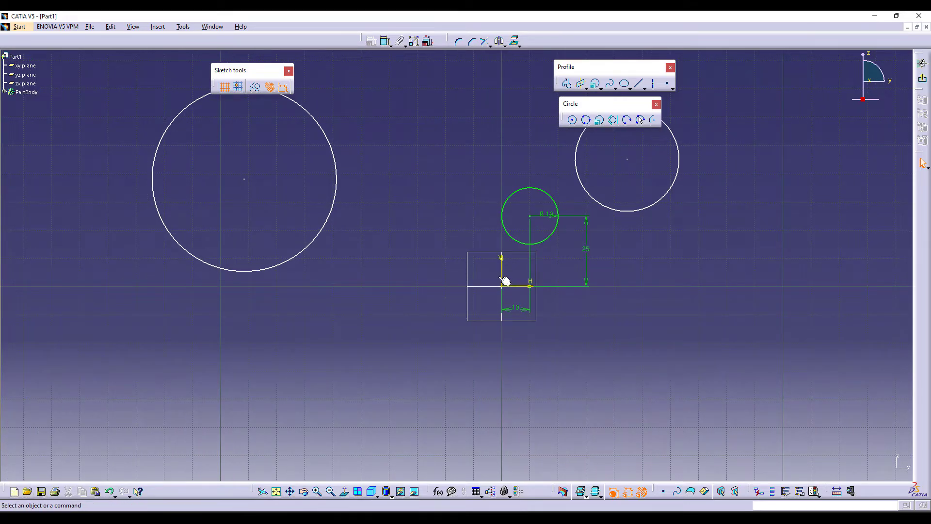
{"action": "middle_click_drag", "start_coordinate": [569, 314], "coordinate": [564, 327], "text": "ctrl"}
{"action": "middle_click_drag", "start_coordinate": [505, 287], "coordinate": [499, 311]}
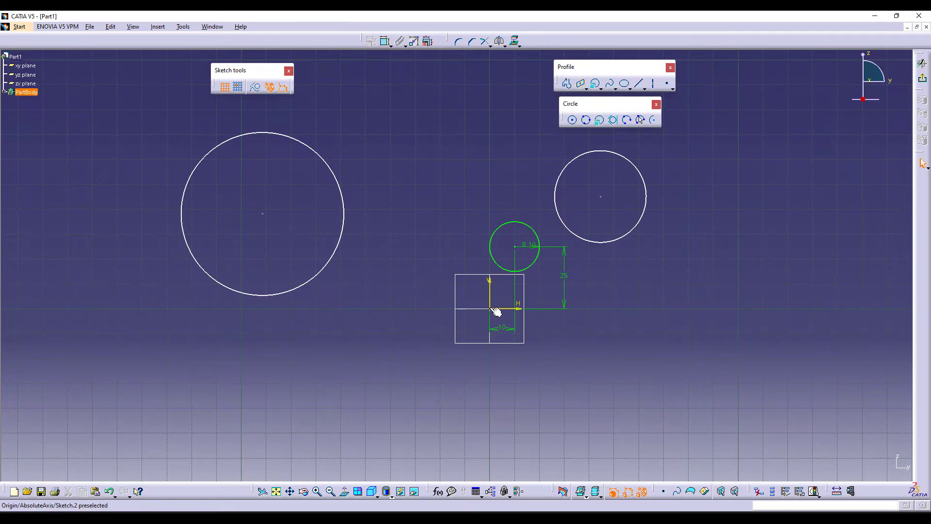
{"action": "middle_click_drag", "start_coordinate": [632, 318], "coordinate": [628, 331]}
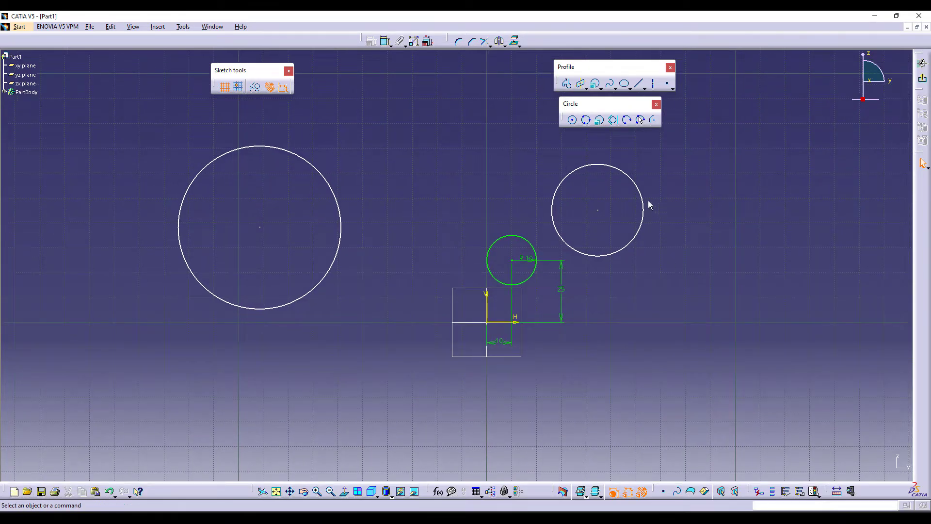
Create a 5 mm radius circle using coordinates H 15 mm, V 25 mm relative to the centre of the freehand circle on the positive H side
{"action": "left_click", "coordinate": [600, 211]}
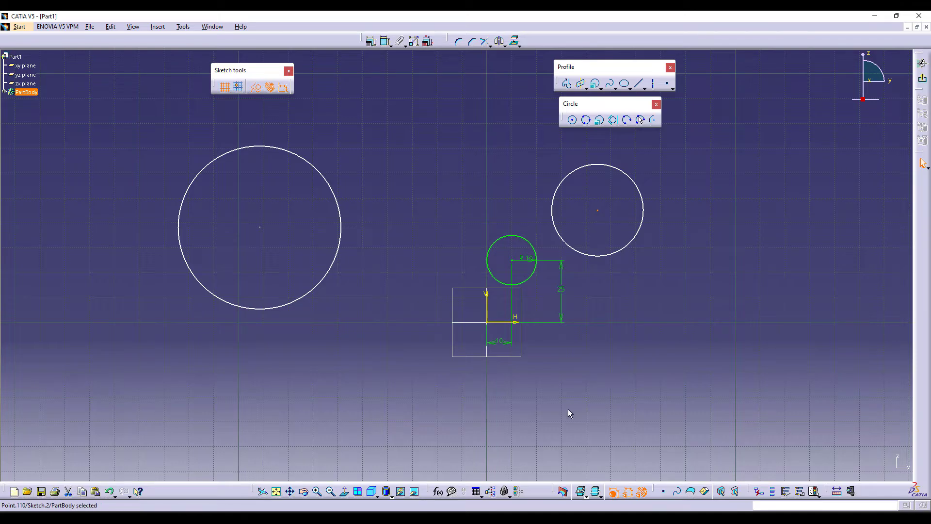
{"action": "left_click", "coordinate": [600, 122]}
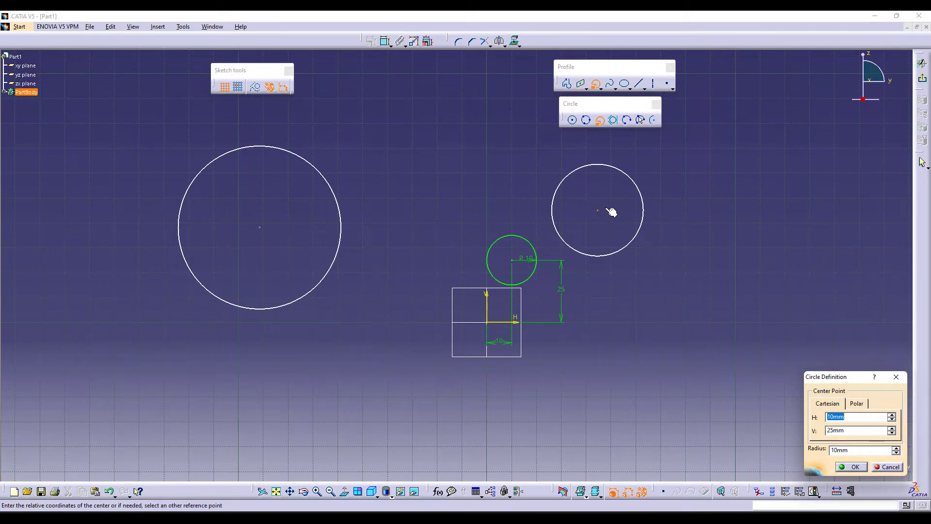
{"action": "middle_click_drag", "start_coordinate": [648, 253], "coordinate": [537, 308]}
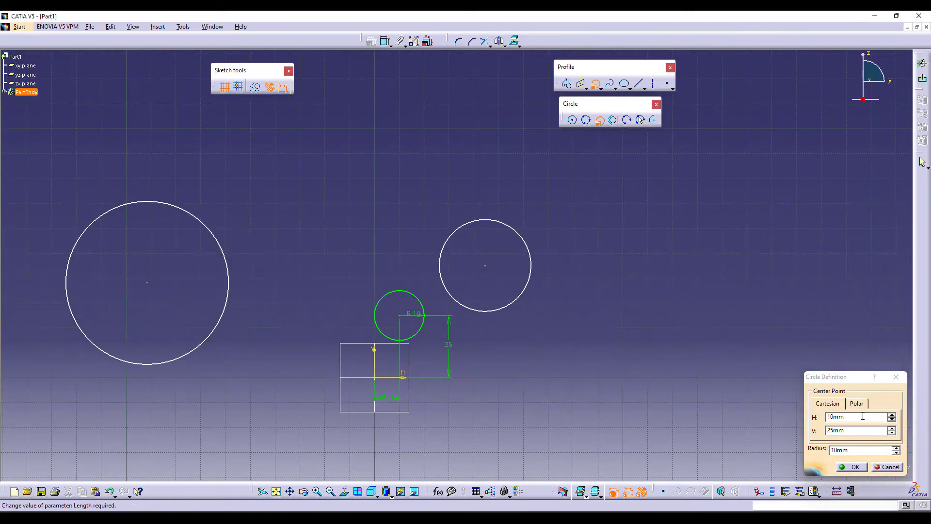
{"action": "double_click", "coordinate": [861, 417]}
{"action": "type", "text": "15"}
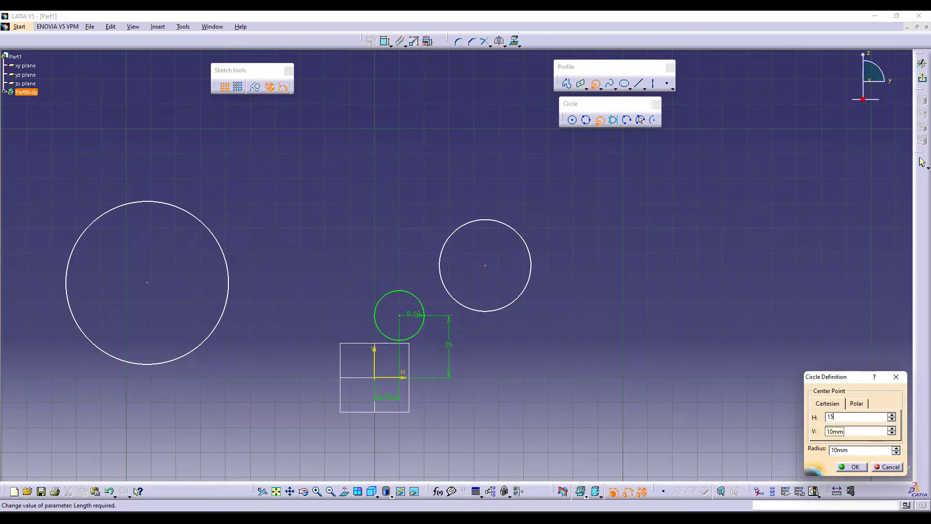
{"action": "double_click", "coordinate": [863, 450]}
{"action": "type", "text": "5"}
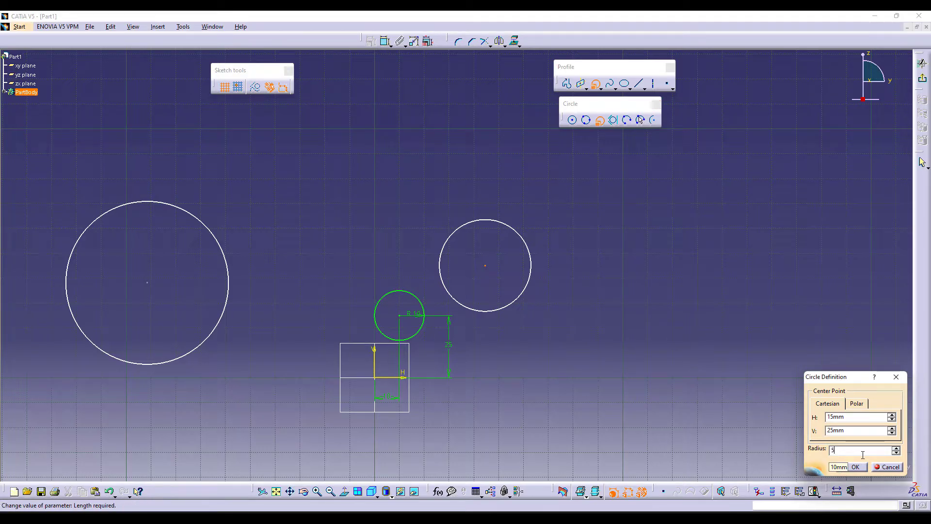
{"action": "key", "text": "Return"}
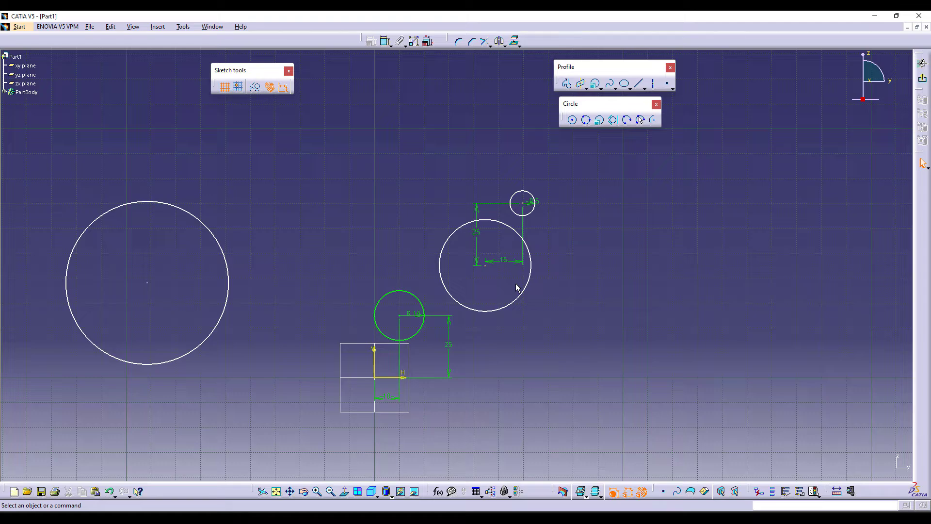
Create a 5 mm radius circle using polar coordinates, with its centre 30 mm from the origin at a 30 degree angle
{"action": "middle_click", "coordinate": [562, 230]}
{"action": "middle_click_drag", "start_coordinate": [562, 229], "coordinate": [679, 221]}
{"action": "middle_click_drag", "start_coordinate": [595, 317], "coordinate": [631, 299]}
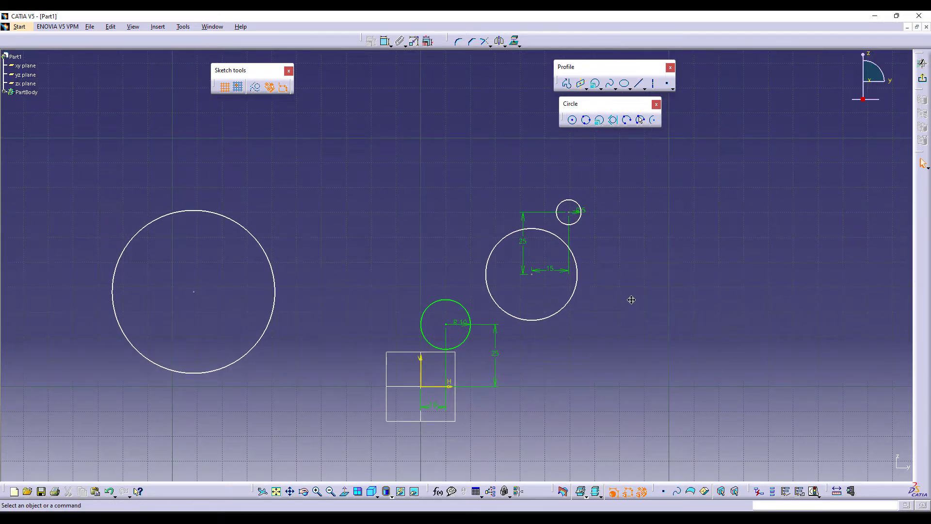
{"action": "middle_click_drag", "start_coordinate": [634, 307], "coordinate": [702, 267]}
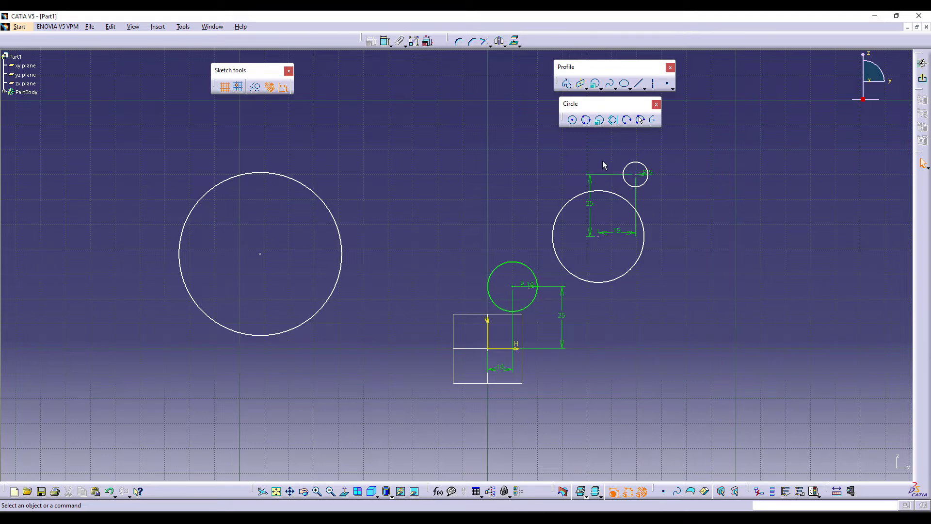
{"action": "left_click", "coordinate": [599, 121]}
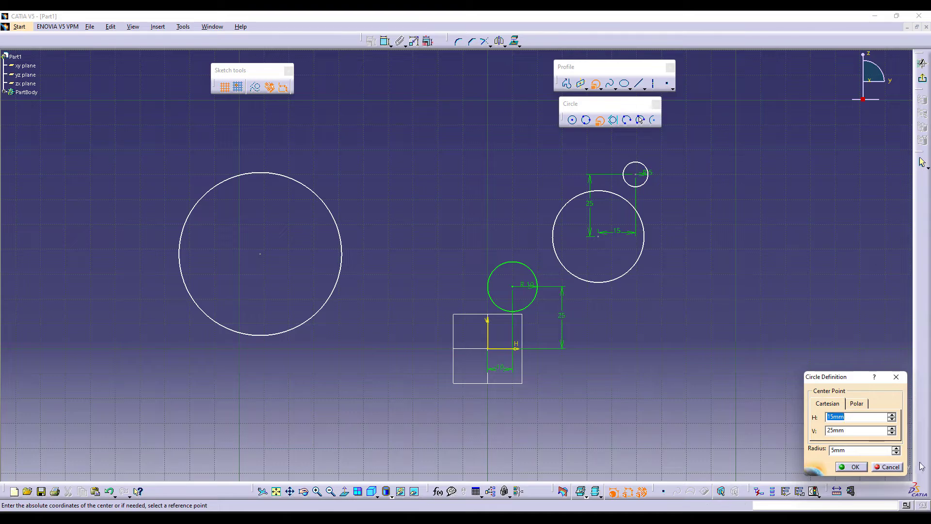
{"action": "left_click", "coordinate": [856, 403]}
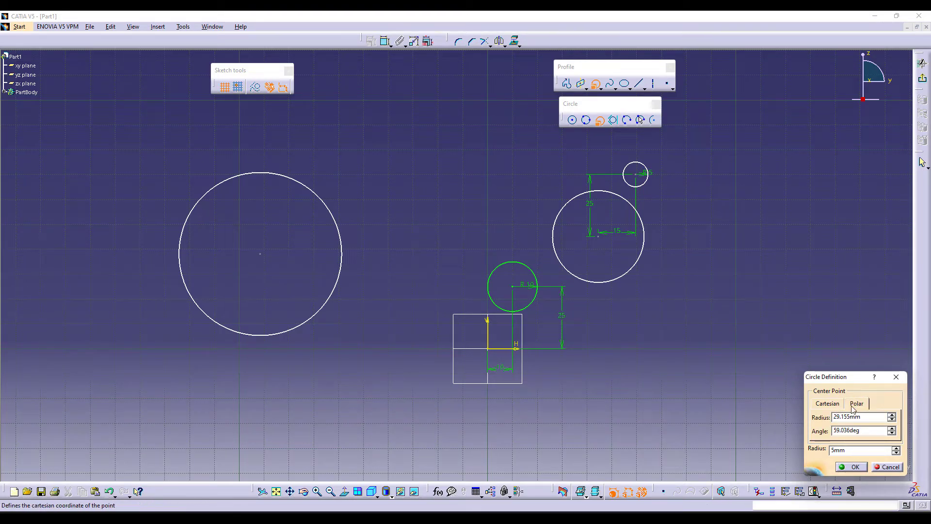
{"action": "left_click_drag", "start_coordinate": [870, 417], "coordinate": [827, 416]}
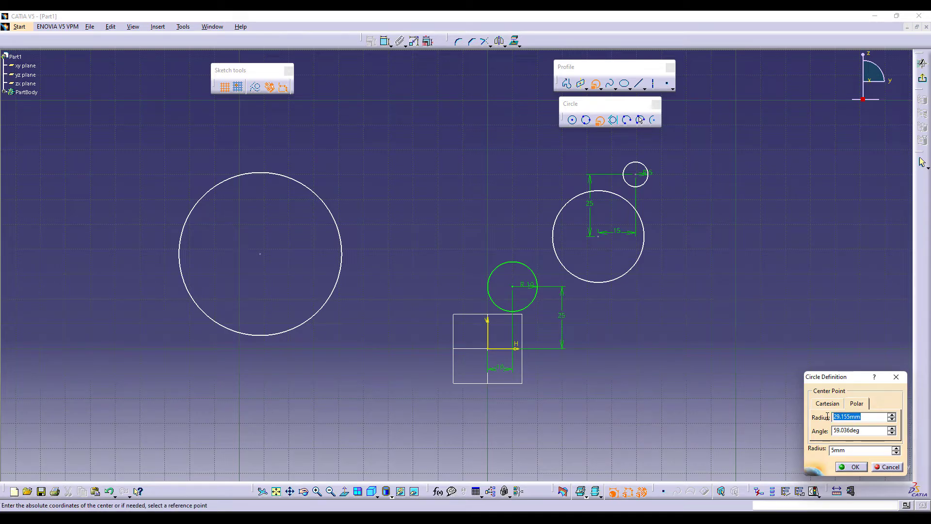
{"action": "type", "text": "30mm"}
{"action": "left_click_drag", "start_coordinate": [867, 430], "coordinate": [833, 431]}
{"action": "type", "text": "30"}
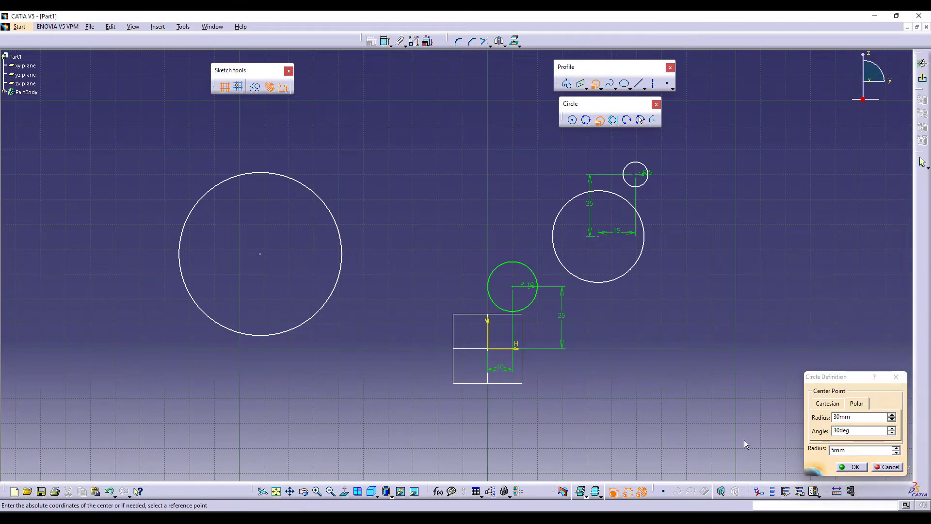
{"action": "left_click", "coordinate": [851, 467]}
Move the polar circle's distance dimension below its reference line and its angle dimension closer to the origin, and fit the whole sketch in view
{"action": "middle_click_drag", "start_coordinate": [637, 421], "coordinate": [654, 300]}
{"action": "mouse_move", "coordinate": [605, 400]}
{"action": "middle_mouse_down"}
{"action": "mouse_move", "coordinate": [308, 133]}
{"action": "mouse_move", "coordinate": [292, 85]}
{"action": "middle_mouse_up"}
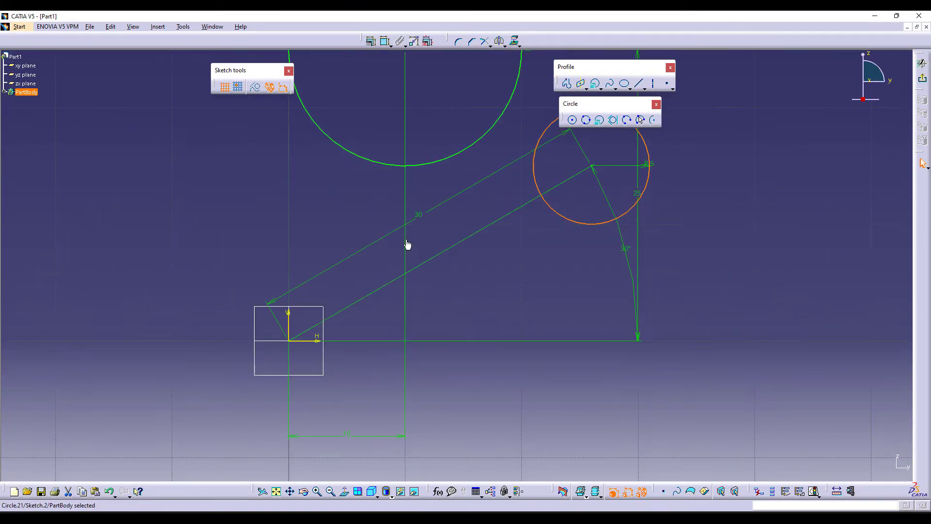
{"action": "left_click_drag", "start_coordinate": [438, 209], "coordinate": [481, 293]}
{"action": "left_click_drag", "start_coordinate": [633, 272], "coordinate": [522, 309]}
{"action": "left_click", "coordinate": [719, 417]}
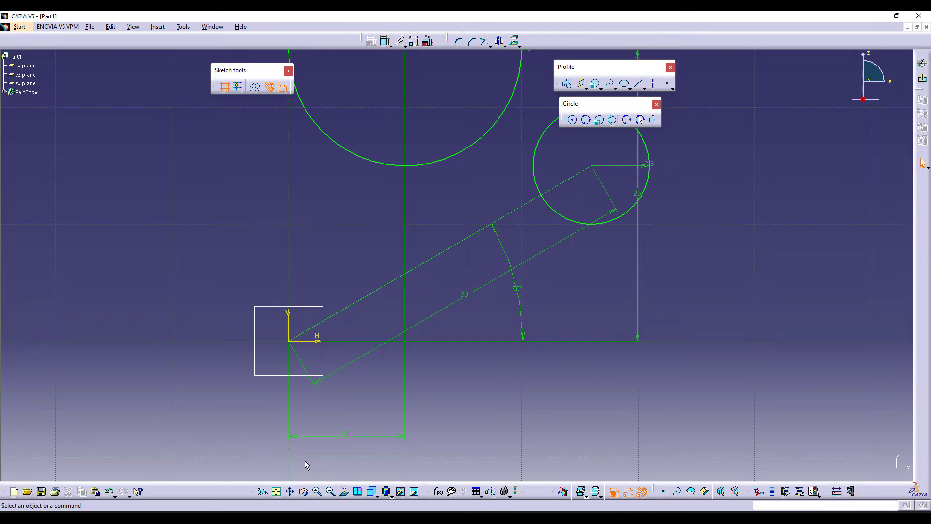
{"action": "left_click", "coordinate": [275, 489]}
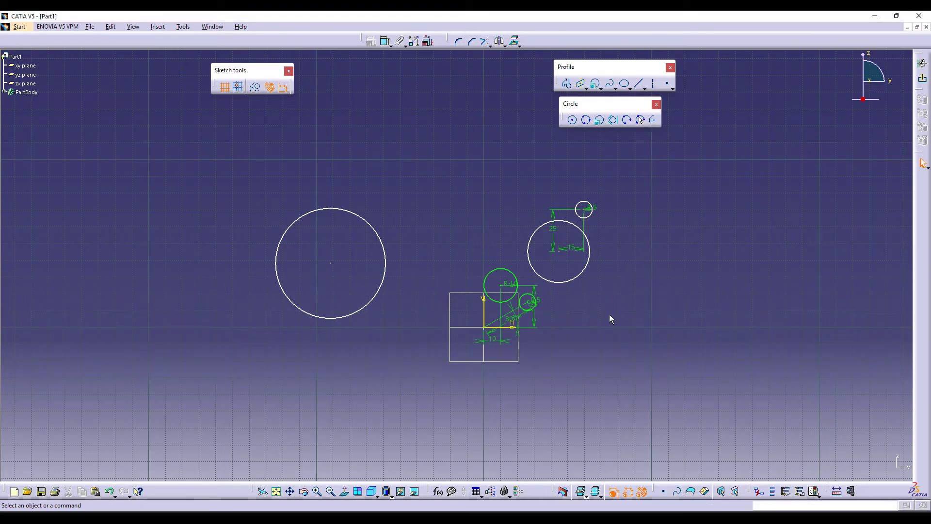
{"action": "mouse_move", "coordinate": [578, 384]}
{"action": "middle_mouse_down"}
{"action": "mouse_move", "coordinate": [448, 264]}
{"action": "mouse_move", "coordinate": [374, 249]}
{"action": "mouse_move", "coordinate": [518, 322]}
{"action": "mouse_move", "coordinate": [633, 404]}
{"action": "mouse_move", "coordinate": [651, 336]}
{"action": "mouse_move", "coordinate": [650, 368]}
{"action": "middle_mouse_up"}
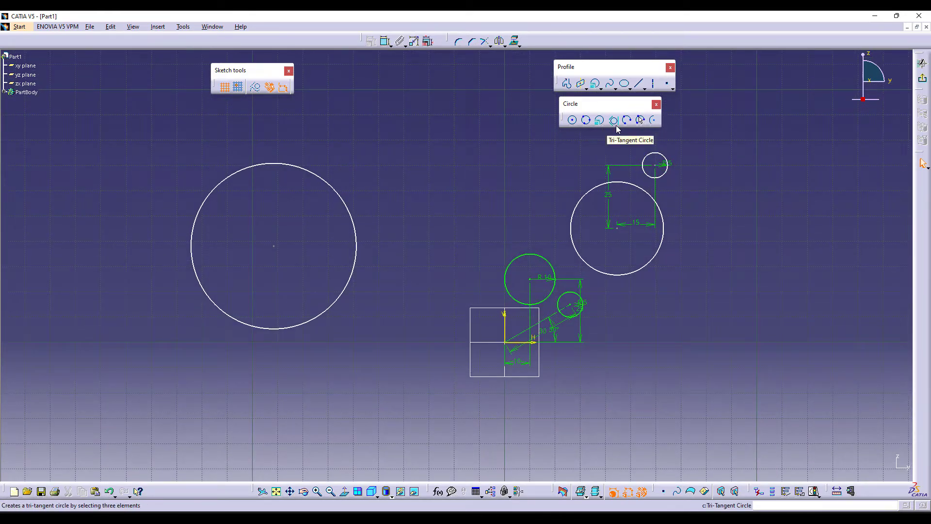
Draw an open three-line profile with a horizontal middle segment between the freehand circles, its two sloping sides opening downward
{"action": "middle_click_drag", "start_coordinate": [554, 174], "coordinate": [542, 236]}
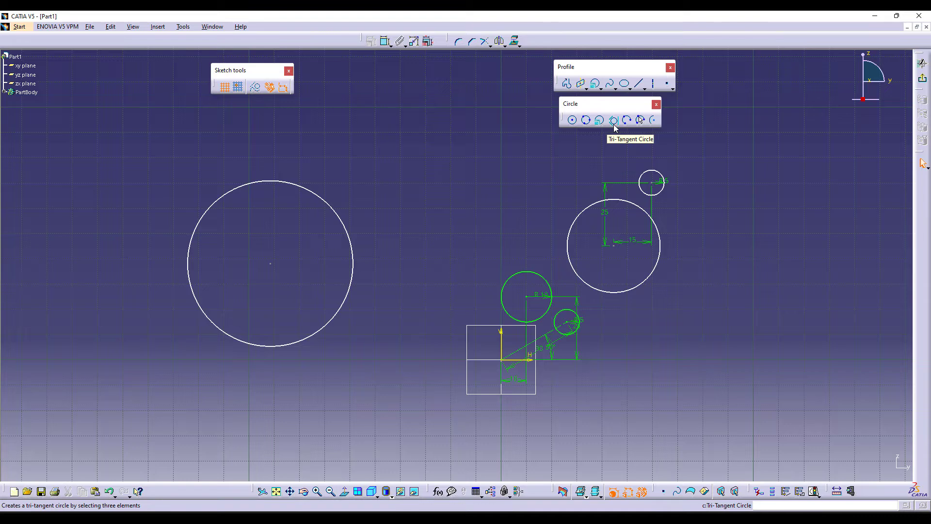
{"action": "left_click", "coordinate": [566, 83]}
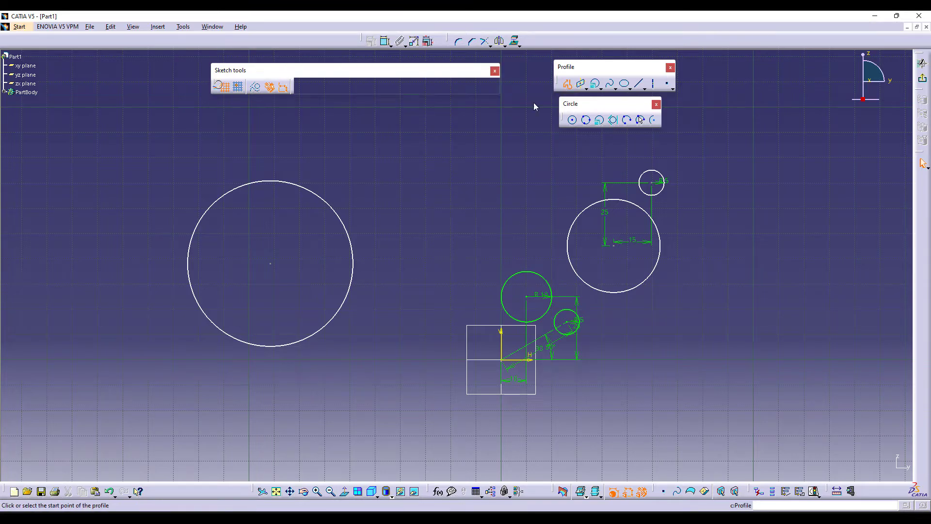
{"action": "left_click", "coordinate": [379, 182]}
{"action": "left_click", "coordinate": [409, 120]}
{"action": "left_click", "coordinate": [475, 120]}
{"action": "left_click", "coordinate": [494, 170]}
{"action": "key", "text": "Escape"}
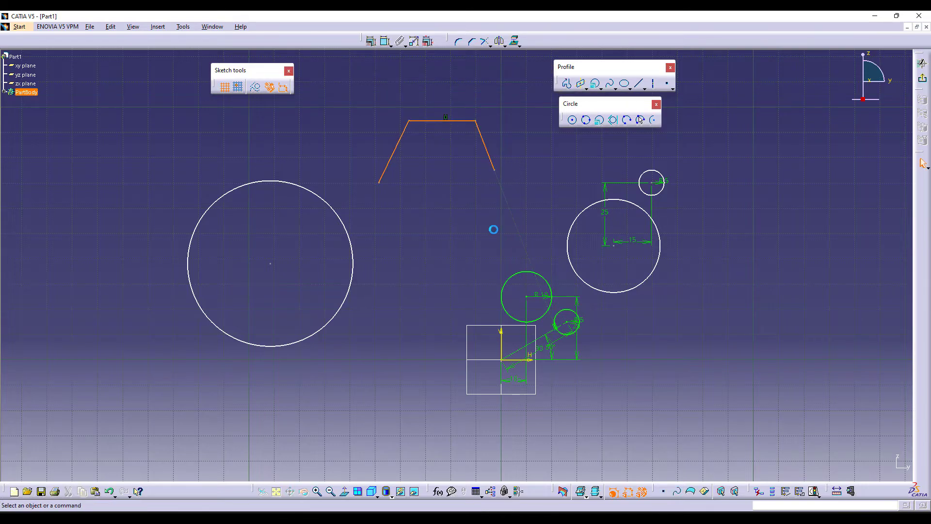
Draw a short, near-vertical Three Point Arc Starting With Limits between the three-line profile and the freehand circle on the positive H side
{"action": "left_click", "coordinate": [643, 121]}
{"action": "left_click", "coordinate": [547, 164]}
{"action": "left_click", "coordinate": [541, 213]}
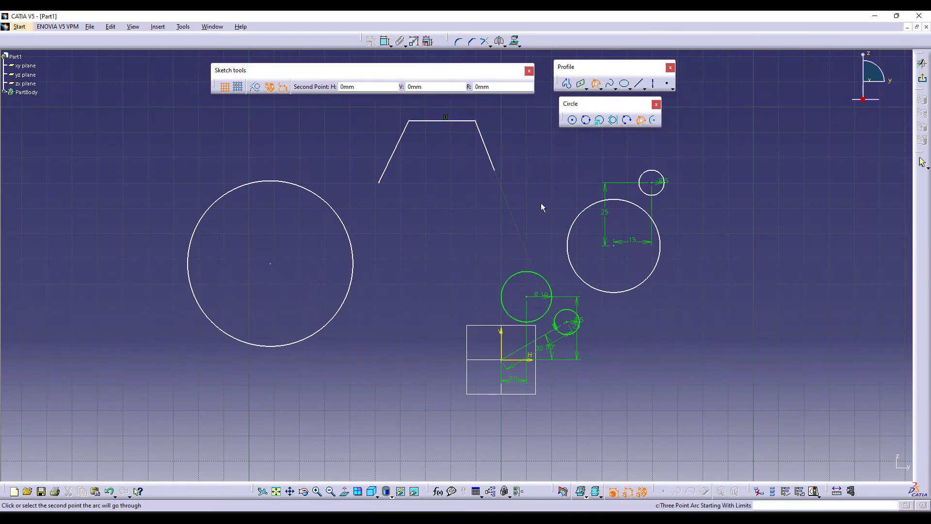
{"action": "left_click", "coordinate": [540, 189]}
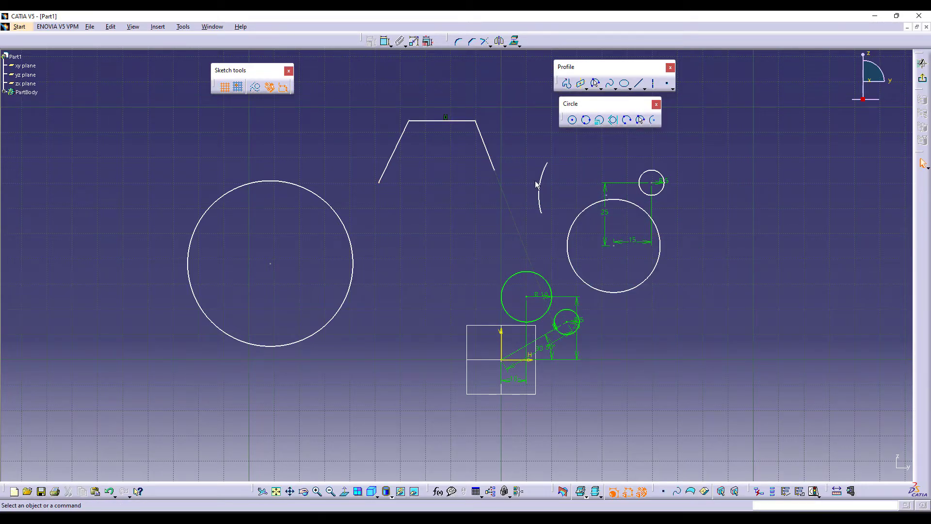
Create a tri-tangent circle touching the three lines of the open profile
{"action": "left_click", "coordinate": [613, 121]}
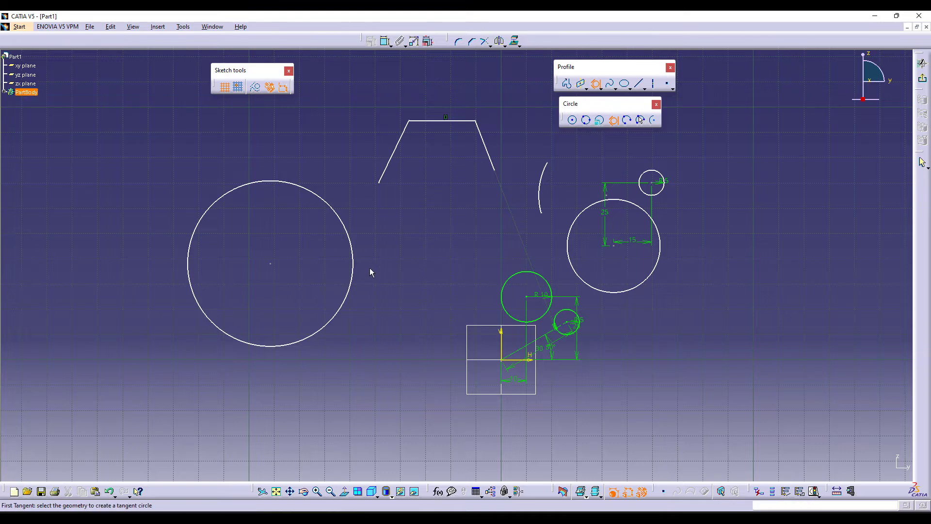
{"action": "left_click", "coordinate": [389, 165]}
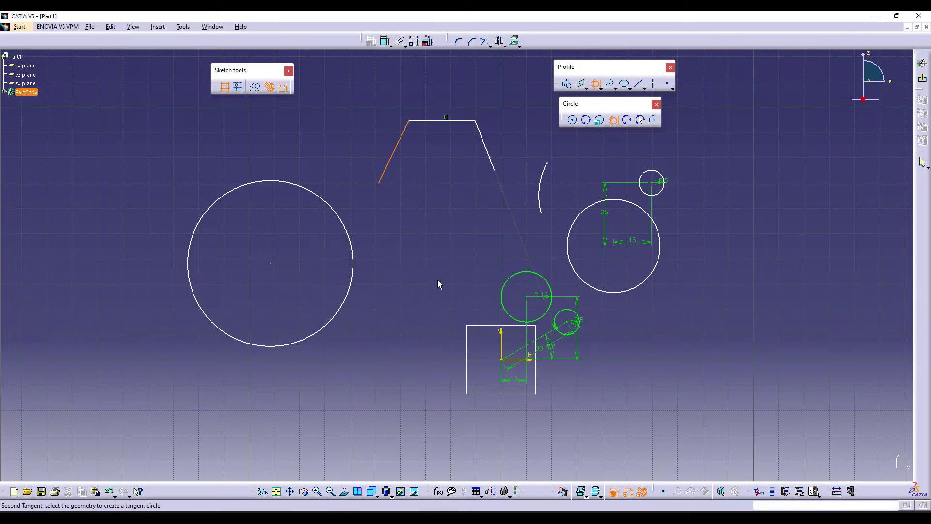
{"action": "left_click", "coordinate": [458, 121]}
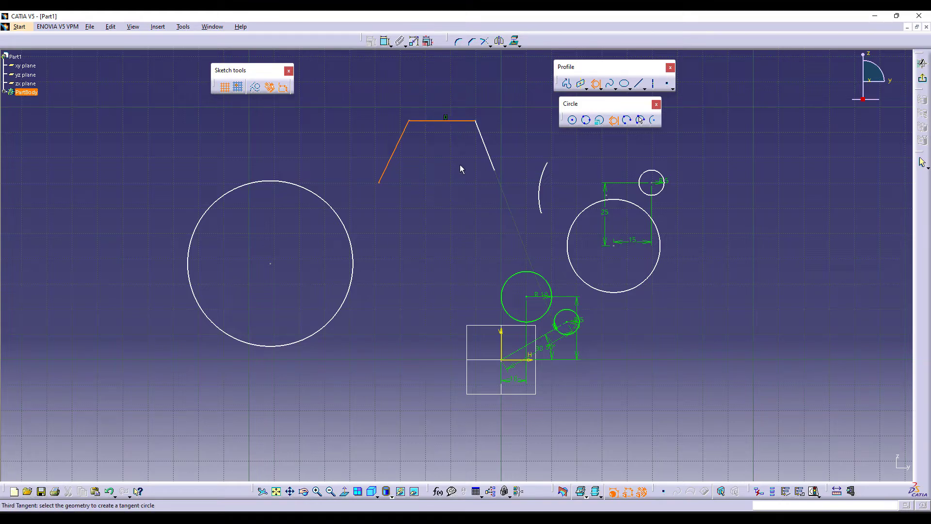
{"action": "left_click", "coordinate": [492, 158]}
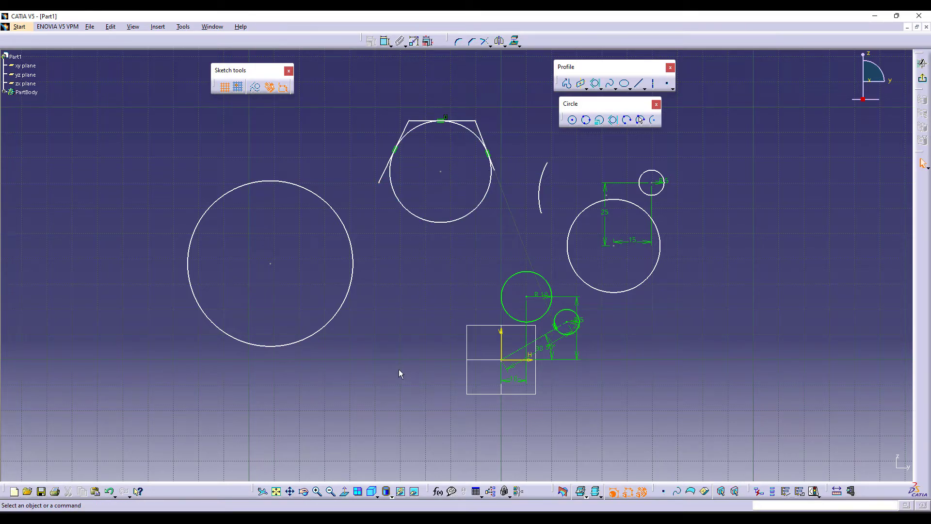
Create a tri-tangent circle between the freehand circle on the positive H side, the 10 mm radius circle and the 5 mm radius polar circle
{"action": "left_click", "coordinate": [613, 120]}
{"action": "mouse_move", "coordinate": [576, 391]}
{"action": "middle_mouse_down"}
{"action": "mouse_move", "coordinate": [576, 307]}
{"action": "mouse_move", "coordinate": [369, 316]}
{"action": "middle_mouse_up"}
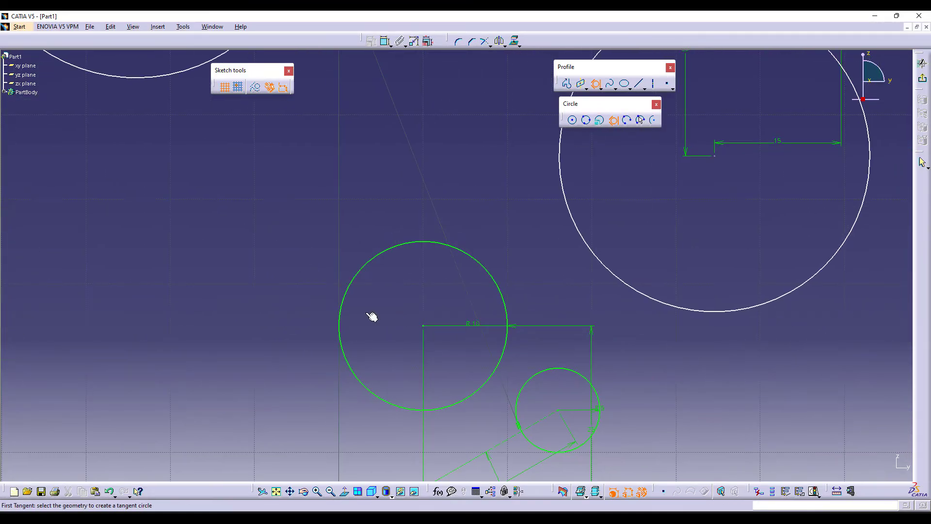
{"action": "left_click", "coordinate": [586, 243]}
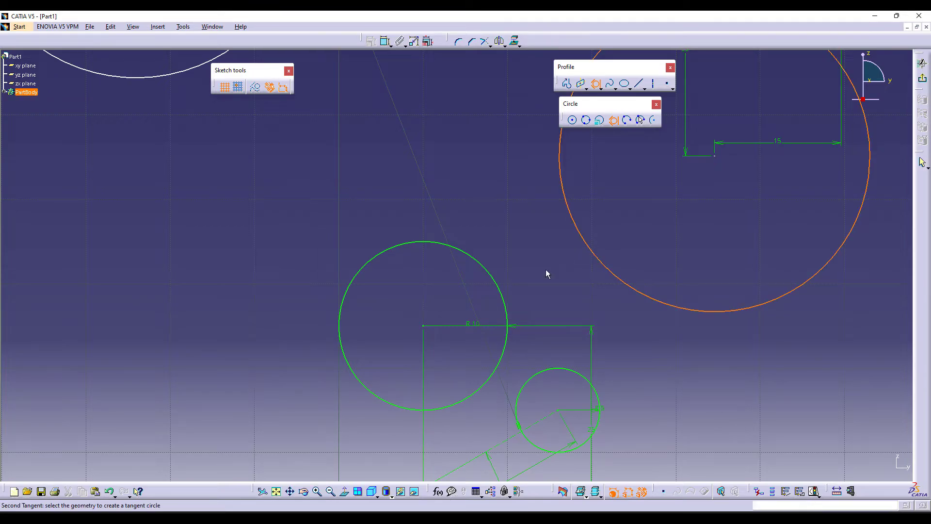
{"action": "left_click", "coordinate": [502, 287]}
{"action": "left_click", "coordinate": [582, 376]}
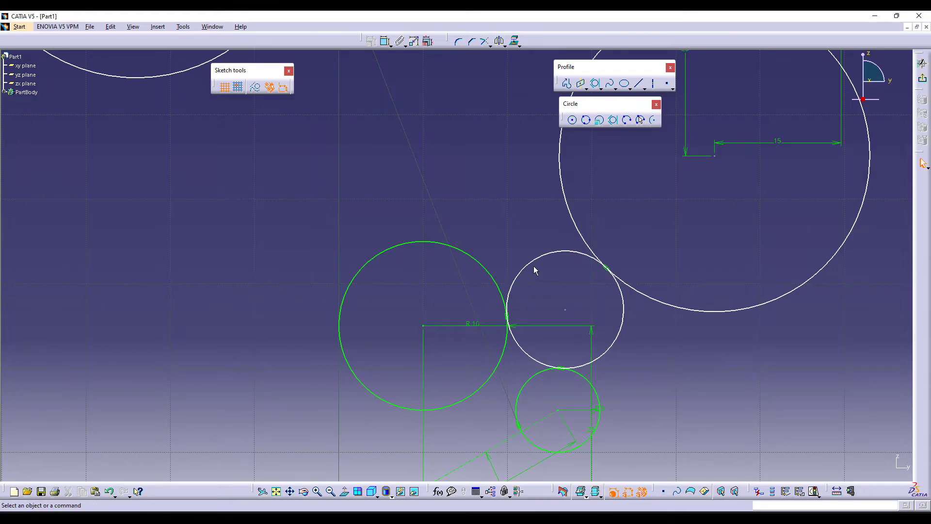
Create a tri-tangent circle between the circle inside the three-line profile, the short arc and the 10 mm radius circle
{"action": "middle_click_drag", "start_coordinate": [518, 225], "coordinate": [512, 329]}
{"action": "middle_click_drag", "start_coordinate": [474, 194], "coordinate": [528, 312]}
{"action": "left_click", "coordinate": [611, 121]}
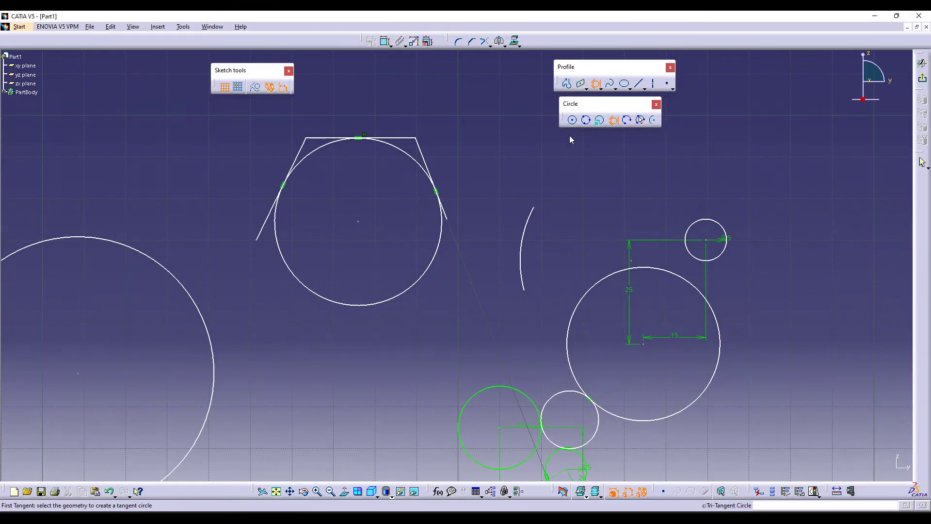
{"action": "left_click", "coordinate": [443, 248]}
{"action": "left_click", "coordinate": [523, 255]}
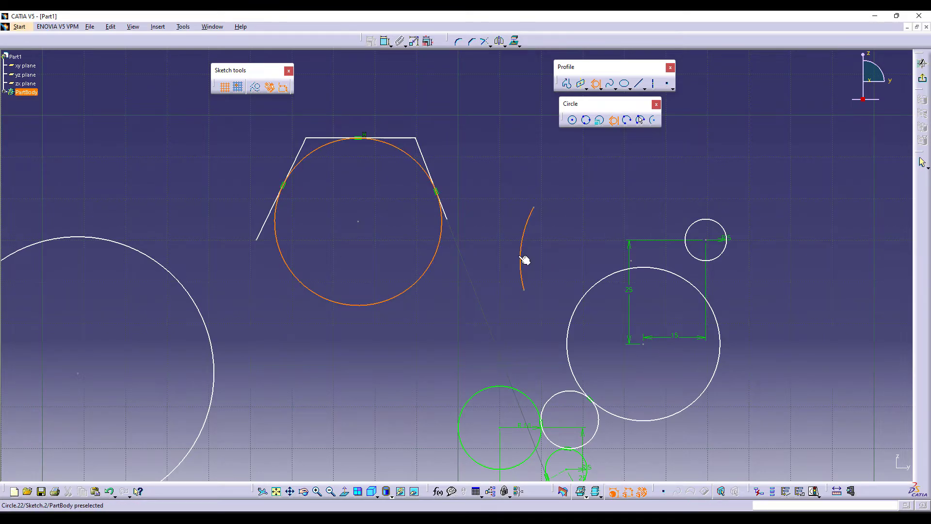
{"action": "left_click", "coordinate": [466, 403]}
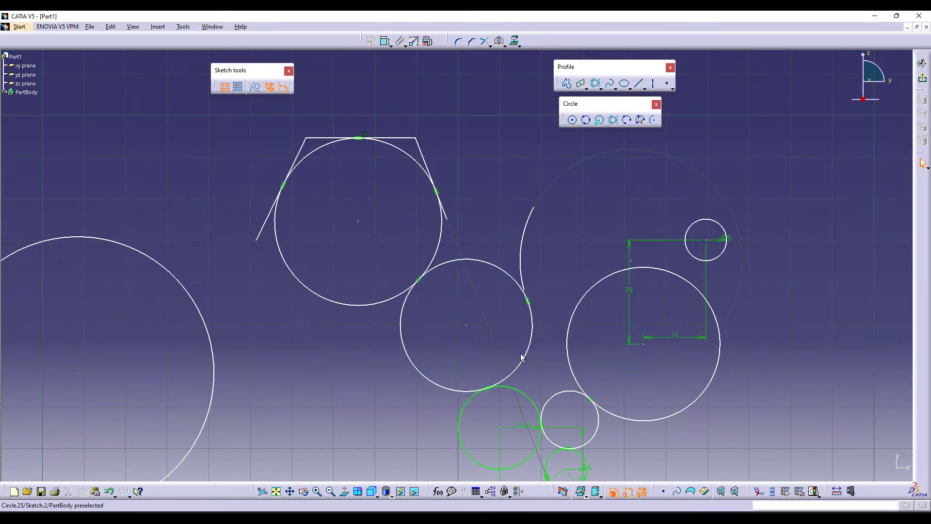
Inspect the tangency between the newest circle and the short arc, and delete all the geometry from the sketch
{"action": "middle_click_drag", "start_coordinate": [543, 370], "coordinate": [590, 223], "text": "ctrl"}
{"action": "middle_click_drag", "start_coordinate": [780, 395], "coordinate": [184, 99]}
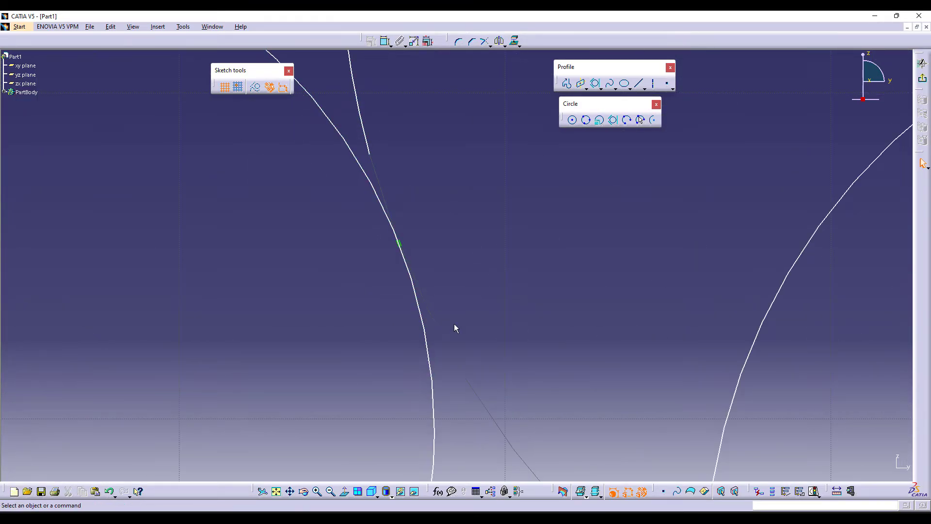
{"action": "mouse_move", "coordinate": [599, 190]}
{"action": "middle_mouse_down", "text": "ctrl"}
{"action": "mouse_move", "coordinate": [592, 343]}
{"action": "mouse_move", "coordinate": [601, 398]}
{"action": "mouse_move", "coordinate": [685, 378]}
{"action": "middle_mouse_up", "text": "ctrl"}
{"action": "mouse_move", "coordinate": [145, 115]}
{"action": "left_mouse_down"}
{"action": "mouse_move", "coordinate": [173, 121]}
{"action": "mouse_move", "coordinate": [727, 456]}
{"action": "left_mouse_up"}
{"action": "key", "text": "Delete"}
{"action": "middle_click_drag", "start_coordinate": [566, 416], "coordinate": [548, 303]}
Try a three-point arc from near the origin through about H 25 mm, V 46 mm, and delete it
{"action": "left_click", "coordinate": [627, 121]}
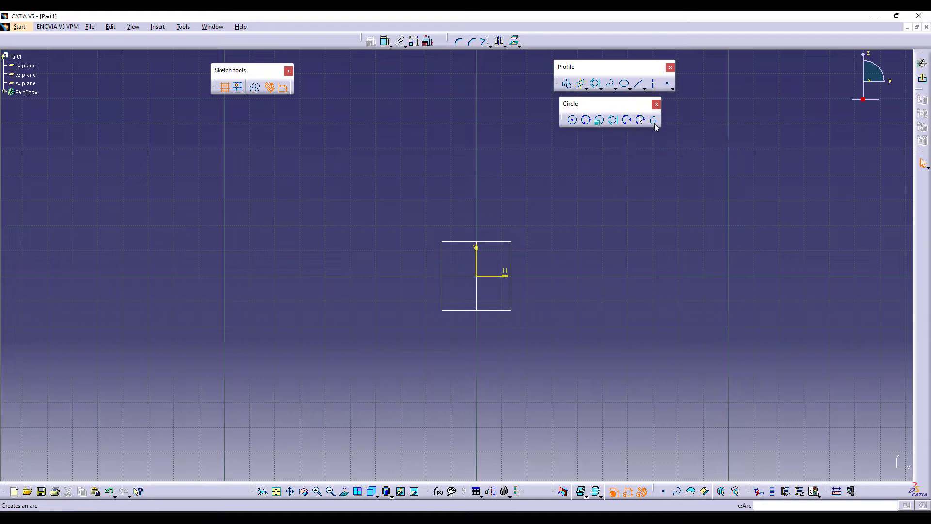
{"action": "left_click", "coordinate": [627, 122]}
{"action": "middle_click_drag", "start_coordinate": [612, 214], "coordinate": [601, 265]}
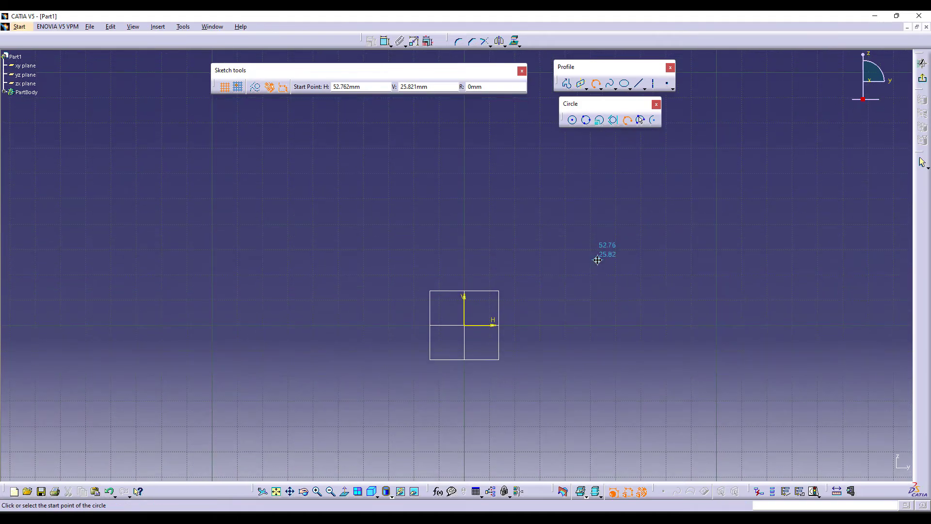
{"action": "left_click", "coordinate": [504, 284]}
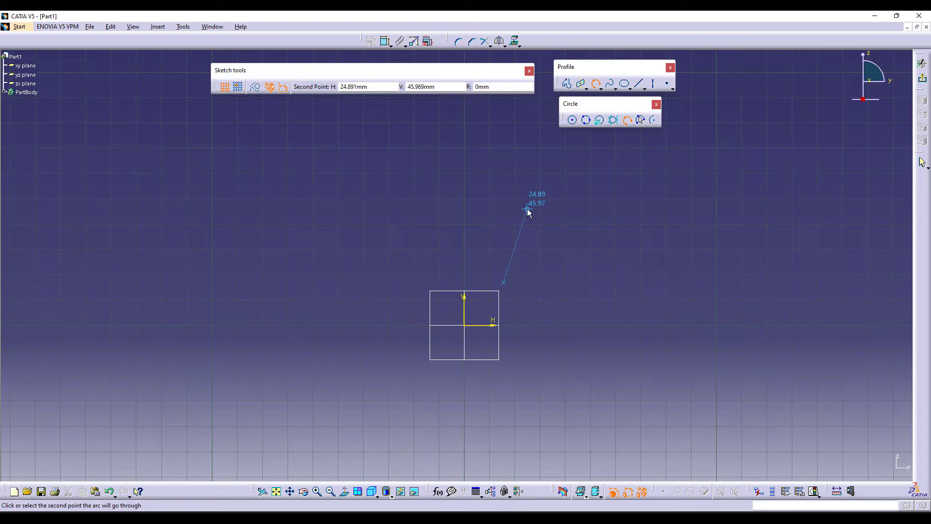
{"action": "left_click", "coordinate": [527, 210]}
{"action": "left_click", "coordinate": [682, 145]}
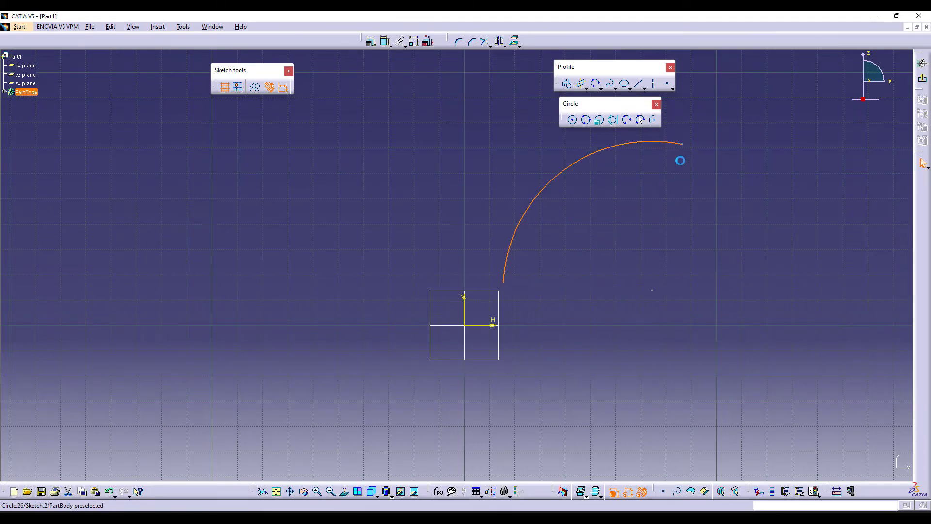
{"action": "key", "text": "Delete"}
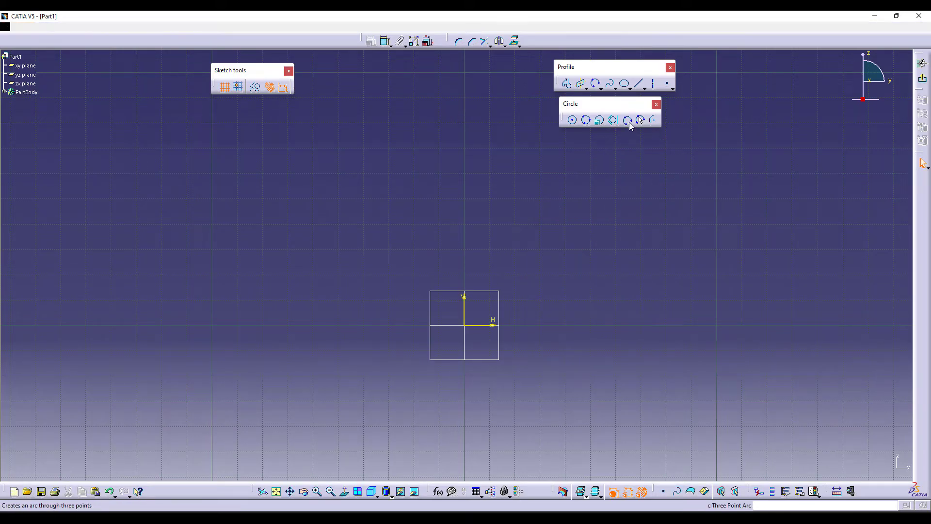
Draw a three-point arc that starts just beyond the origin on the positive H side and curves up and over toward positive H
{"action": "left_click", "coordinate": [627, 120]}
{"action": "left_click", "coordinate": [518, 296]}
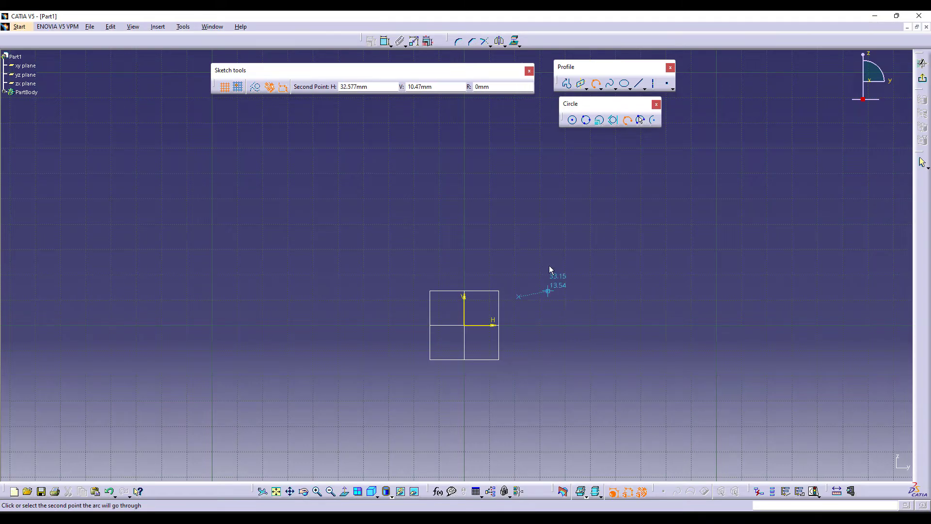
{"action": "left_click", "coordinate": [536, 209]}
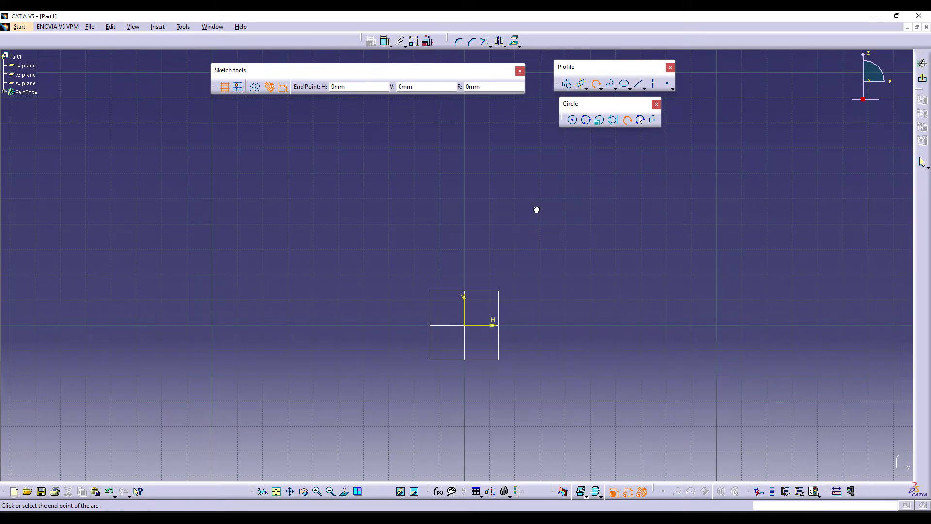
{"action": "left_click", "coordinate": [666, 170]}
{"action": "left_click", "coordinate": [660, 283]}
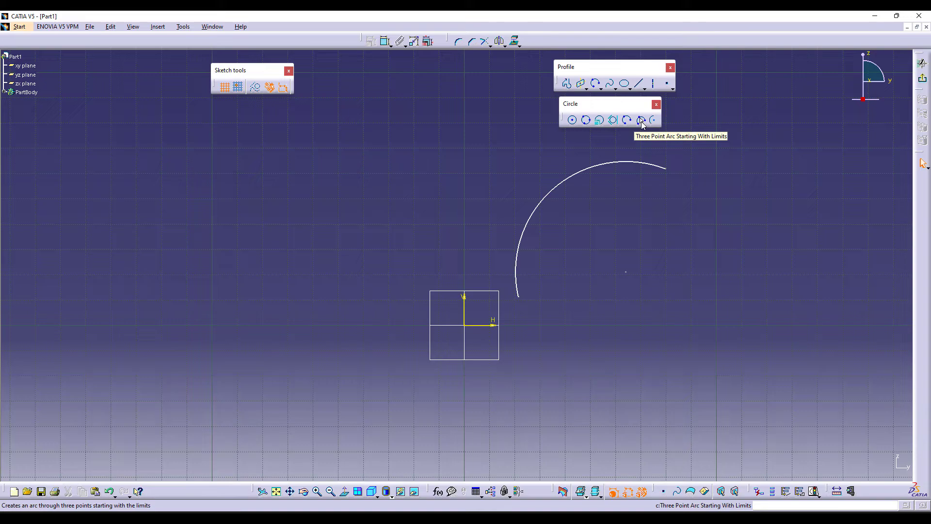
Try a large Three Point Arc Starting With Limits below the first arc, bulging toward positive H, and delete it
{"action": "left_click", "coordinate": [641, 124]}
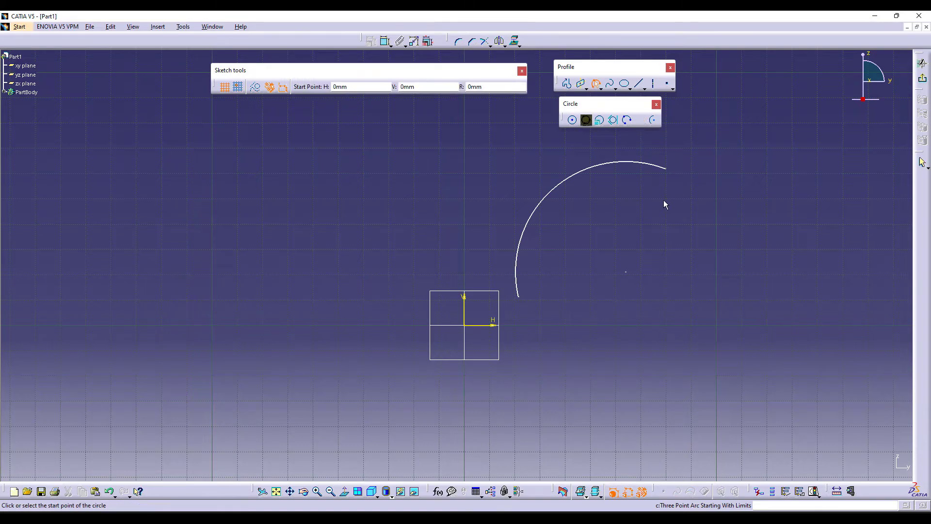
{"action": "left_click", "coordinate": [575, 310]}
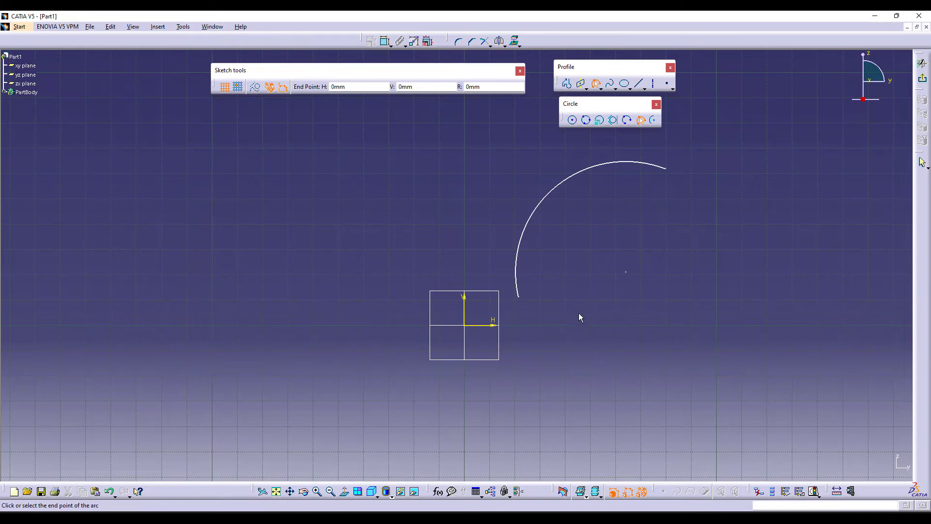
{"action": "left_click", "coordinate": [650, 406]}
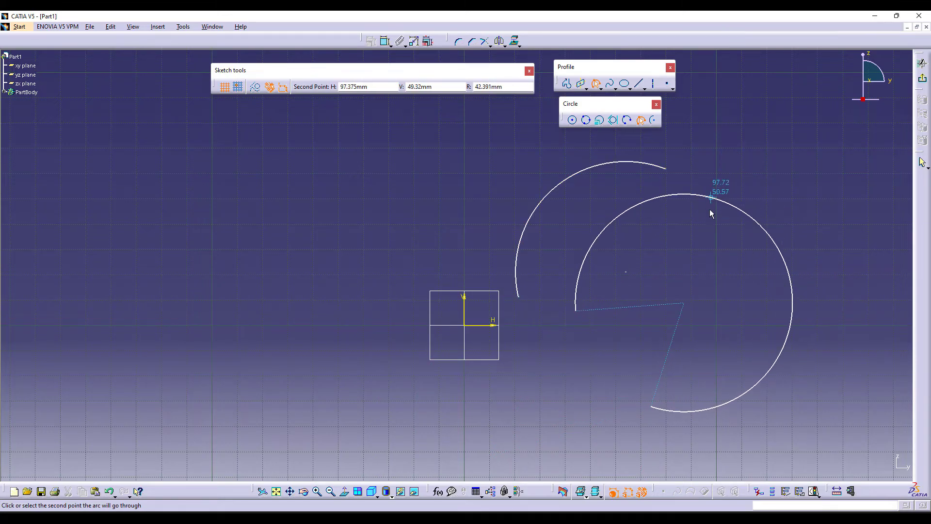
{"action": "left_click", "coordinate": [693, 258]}
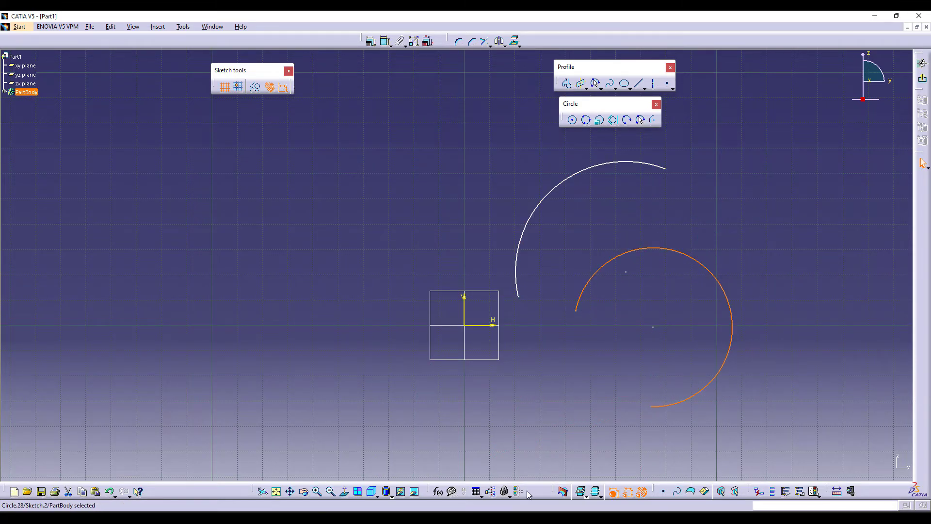
{"action": "key", "text": "Delete"}
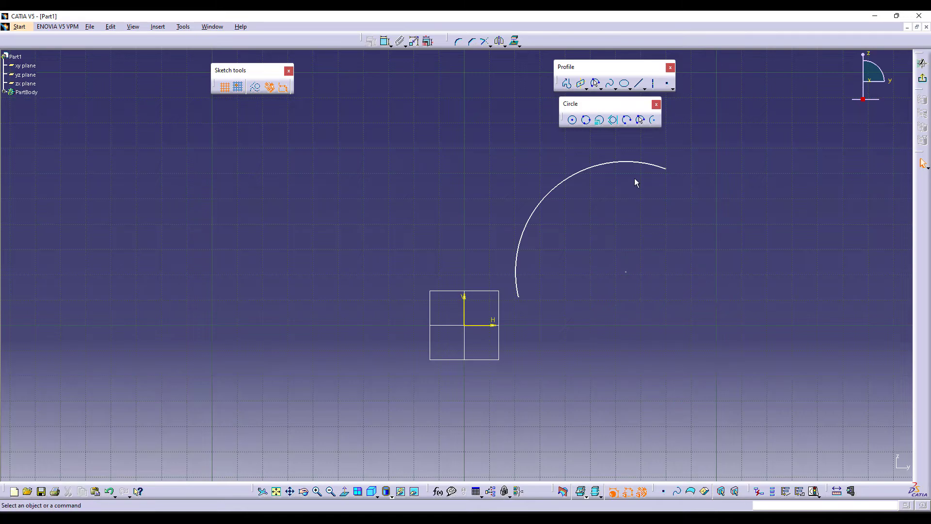
Draw a Three Point Arc Starting With Limits of about 34 mm radius from about H 56 mm, V 13 mm, through about H 54 mm, V -30 mm
{"action": "left_click", "coordinate": [642, 120]}
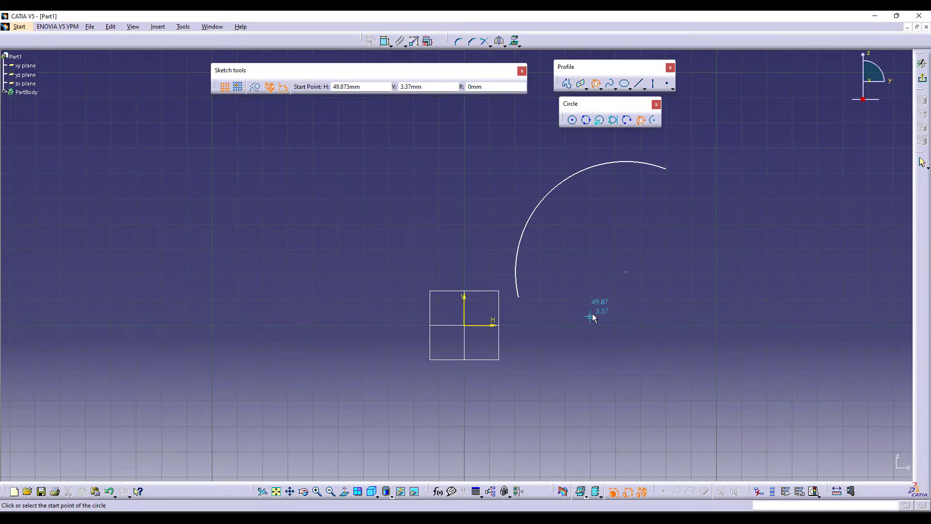
{"action": "left_click", "coordinate": [606, 291]}
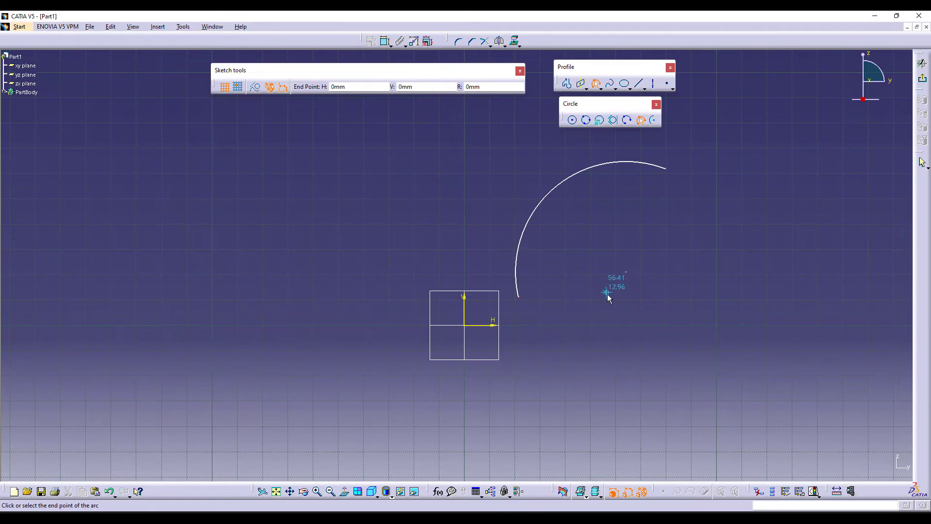
{"action": "left_click", "coordinate": [752, 373]}
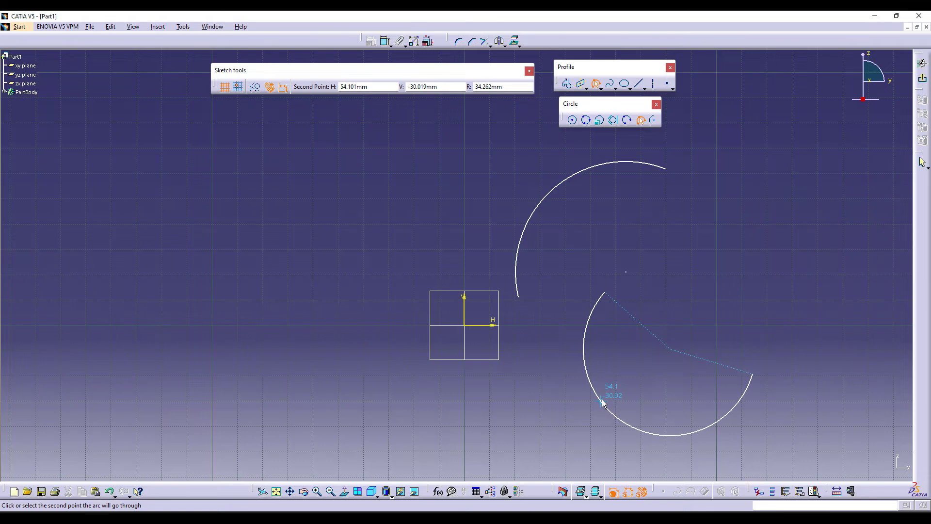
{"action": "left_click", "coordinate": [602, 400]}
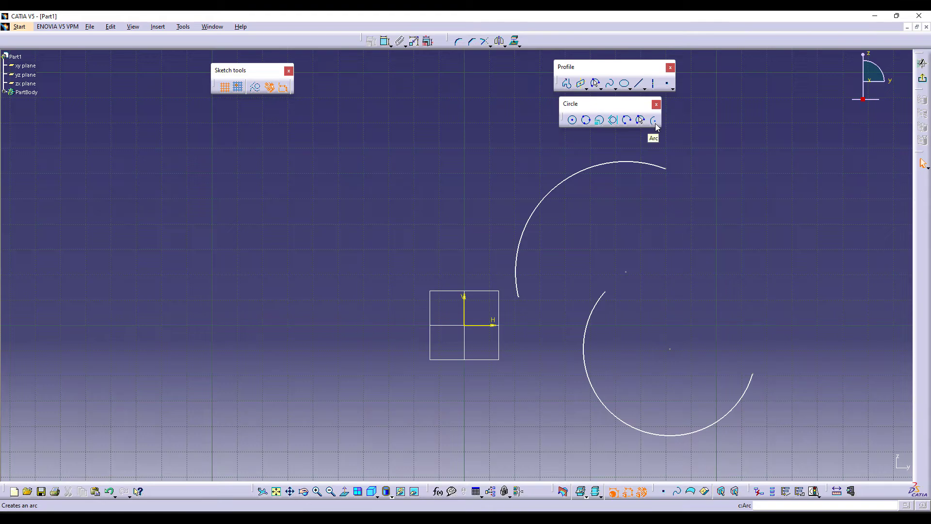
Draw a centre-based arc of about 41 mm radius around H 85 mm, V 31 mm, sweeping clockwise from above its centre
{"action": "left_click", "coordinate": [655, 124]}
{"action": "left_click", "coordinate": [679, 246]}
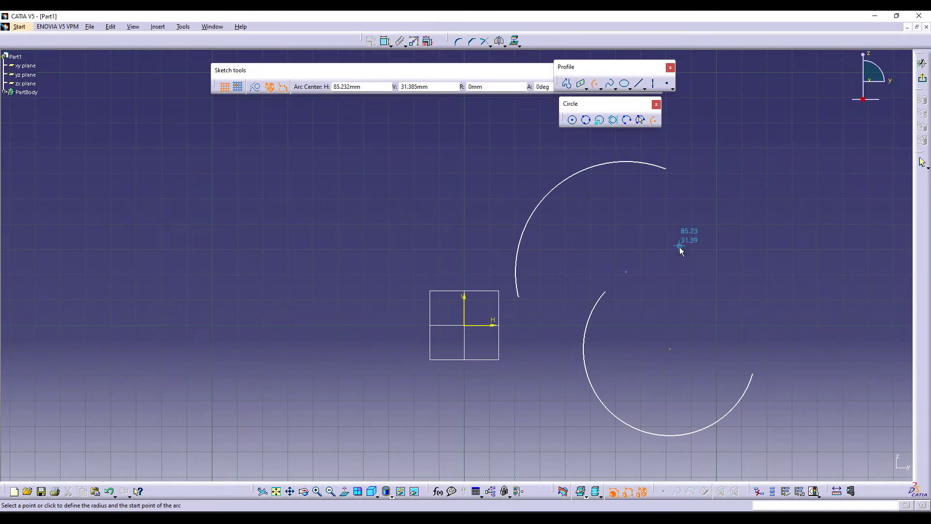
{"action": "left_click", "coordinate": [649, 147]}
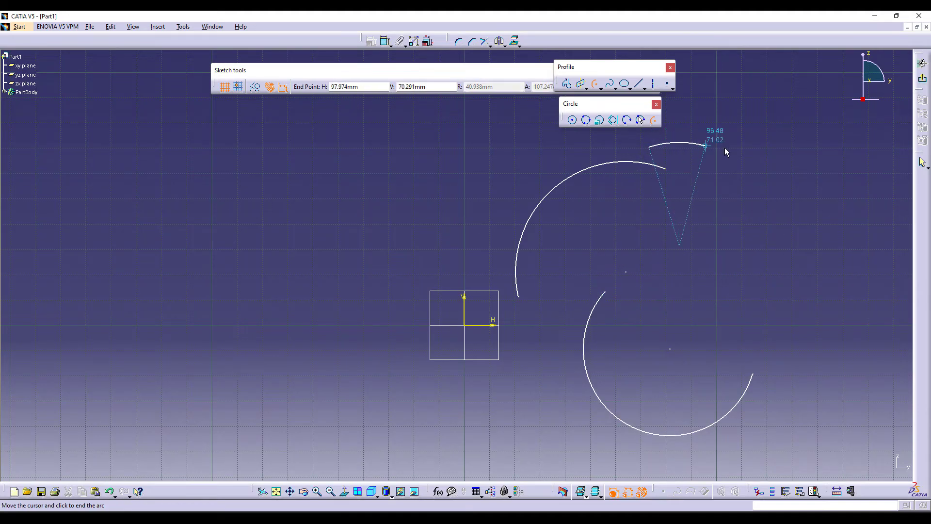
{"action": "left_click", "coordinate": [784, 318]}
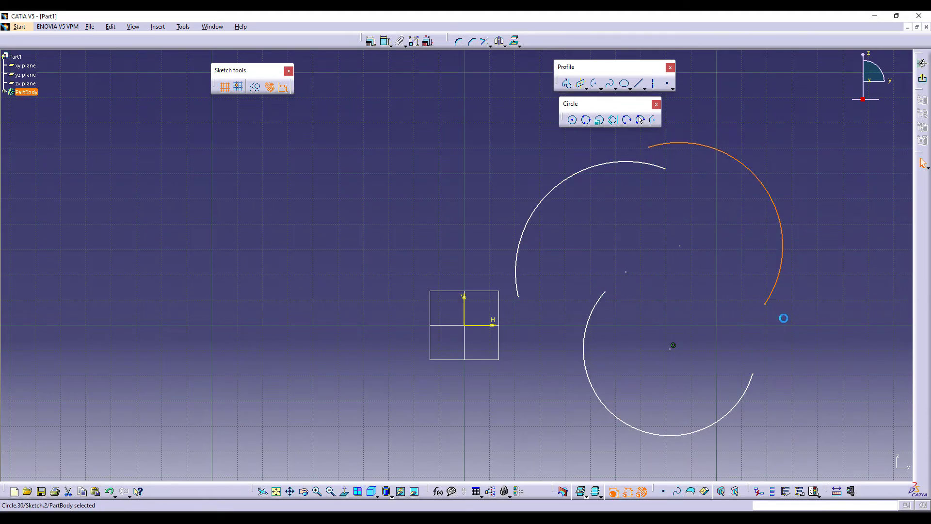
{"action": "left_click", "coordinate": [752, 192]}
{"action": "middle_click_drag", "start_coordinate": [593, 319], "coordinate": [677, 305]}
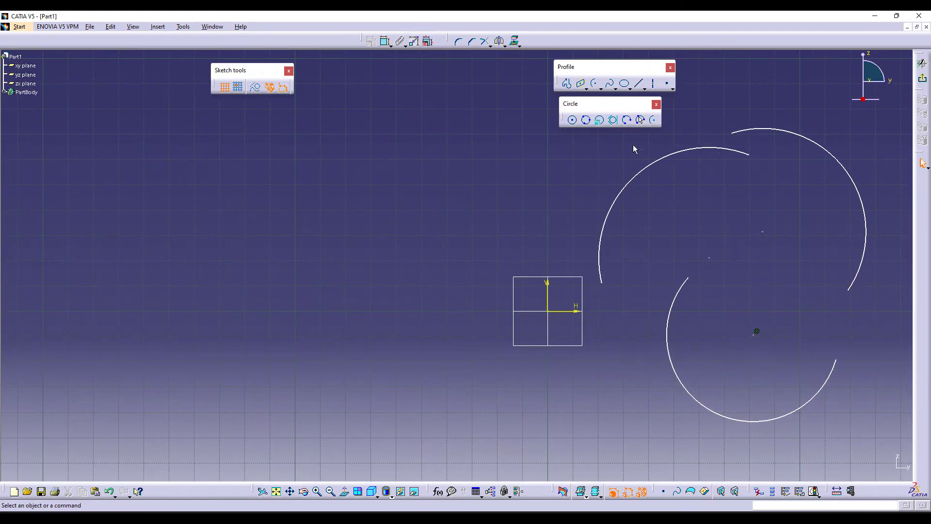
Draw an arc of about 50 mm radius centred on the sketch origin, sweeping clockwise from negative H, positive V to positive H, negative V
{"action": "left_click", "coordinate": [653, 120]}
{"action": "left_click", "coordinate": [553, 312]}
{"action": "left_click", "coordinate": [441, 247]}
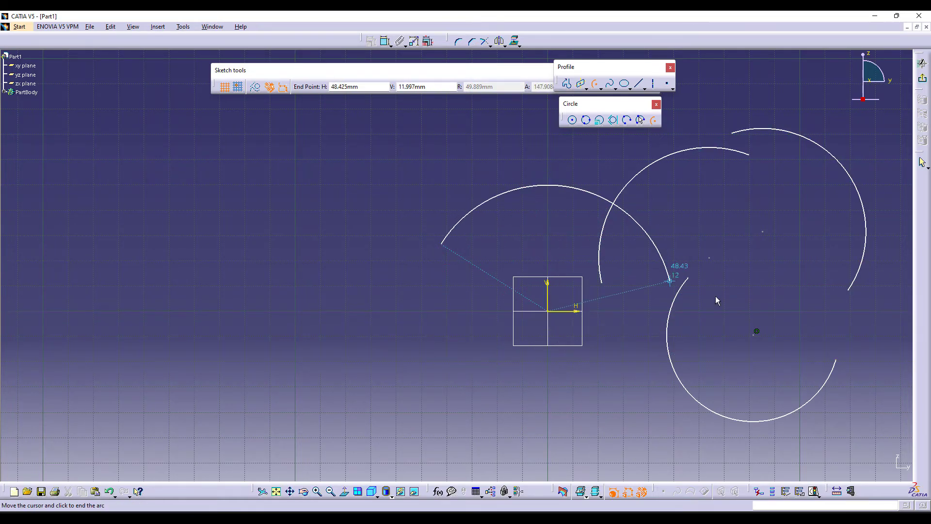
{"action": "left_click", "coordinate": [647, 390]}
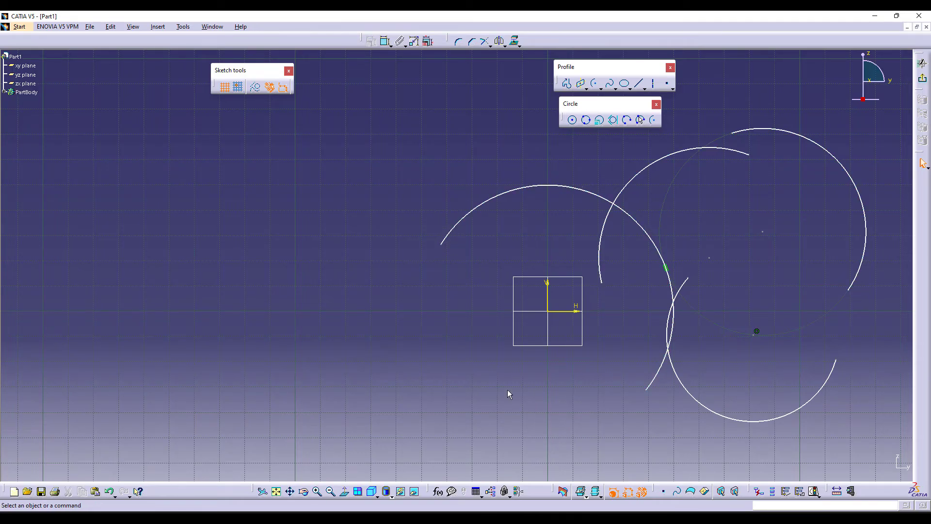
Delete all the arcs from the sketch and close the Circle toolbar
{"action": "middle_click_drag", "start_coordinate": [409, 388], "coordinate": [369, 393]}
{"action": "mouse_move", "coordinate": [480, 191]}
{"action": "left_mouse_down"}
{"action": "mouse_move", "coordinate": [652, 136]}
{"action": "mouse_move", "coordinate": [853, 448]}
{"action": "left_mouse_up"}
{"action": "key", "text": "Delete"}
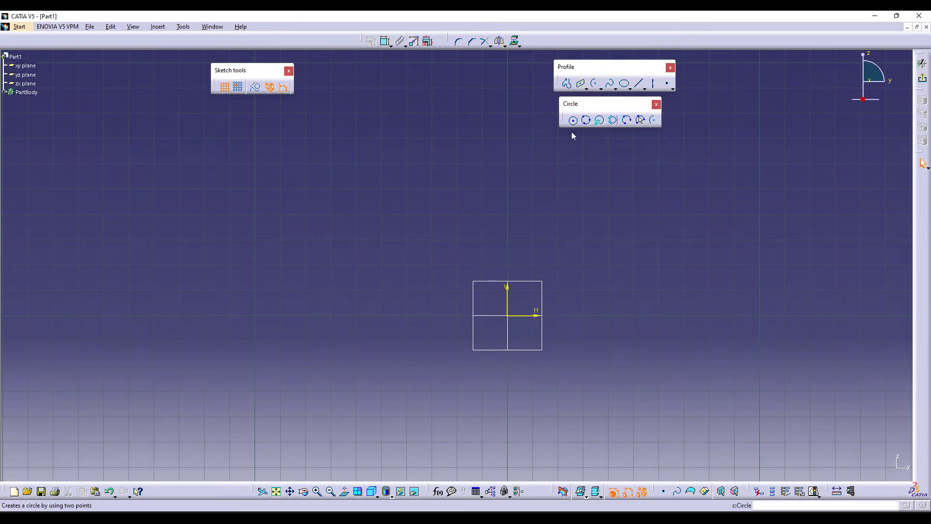
{"action": "left_click", "coordinate": [656, 105]}
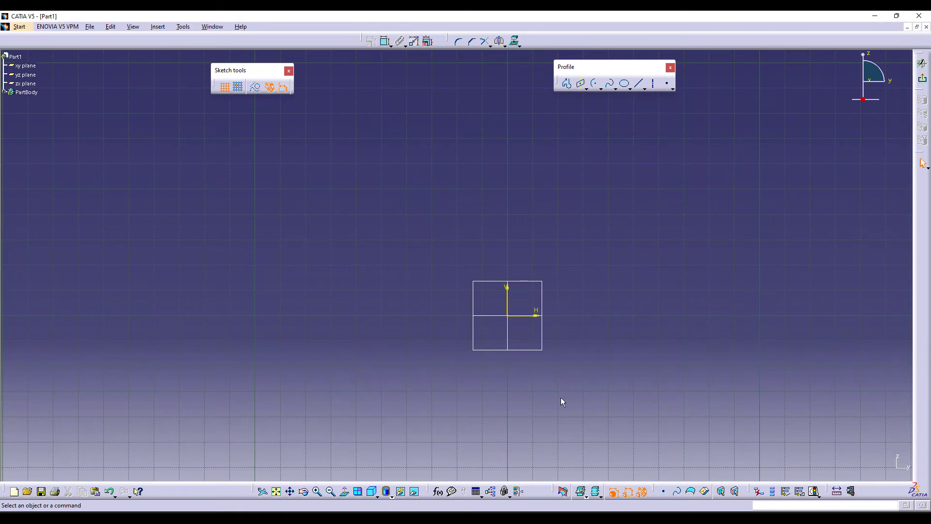
Exit the emptied sketch and start a new sketch on the yz plane
{"action": "mouse_move", "coordinate": [561, 397]}
{"action": "middle_mouse_down"}
{"action": "mouse_move", "coordinate": [579, 326]}
{"action": "mouse_move", "coordinate": [561, 407]}
{"action": "mouse_move", "coordinate": [562, 359]}
{"action": "middle_mouse_up"}
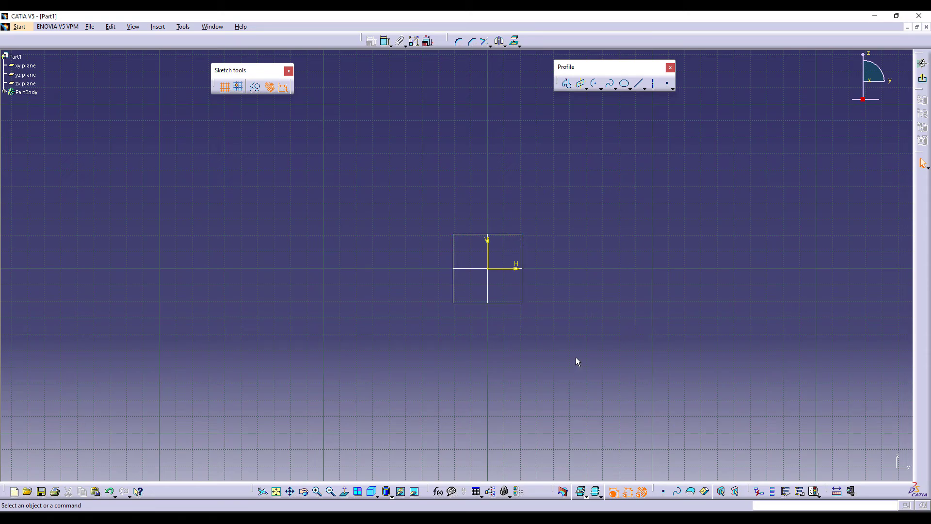
{"action": "left_click", "coordinate": [924, 81]}
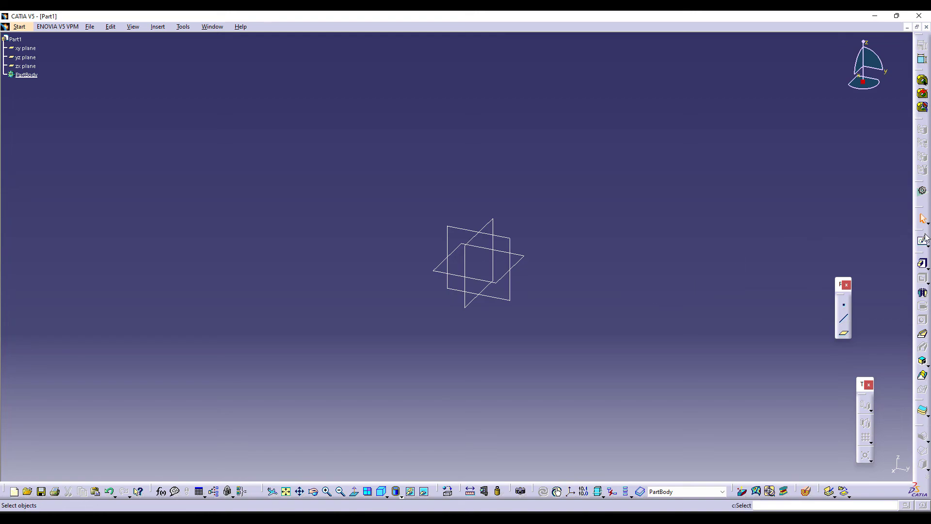
{"action": "left_click", "coordinate": [923, 241]}
{"action": "left_click", "coordinate": [452, 227]}
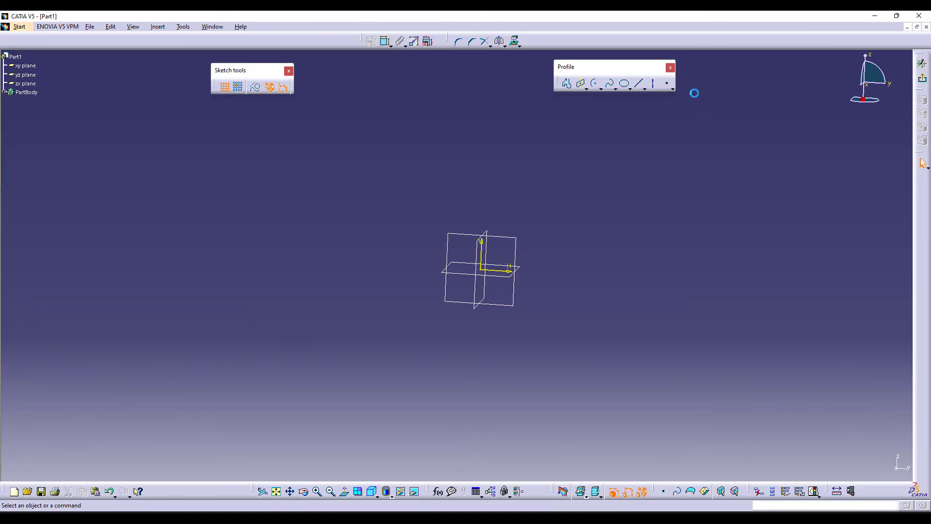
Draw a centre-based arc curving over the area above the origin, with its centre on the positive H side
{"action": "left_click", "coordinate": [595, 84]}
{"action": "left_click", "coordinate": [554, 236]}
{"action": "left_click", "coordinate": [475, 179]}
{"action": "left_click", "coordinate": [638, 189]}
Draw an open three-line profile below the arc on the positive H side, ending it beneath the arc's crest
{"action": "left_click", "coordinate": [567, 83]}
{"action": "left_click", "coordinate": [578, 264]}
{"action": "left_click", "coordinate": [588, 335]}
{"action": "left_click", "coordinate": [675, 265]}
{"action": "double_click", "coordinate": [568, 184]}
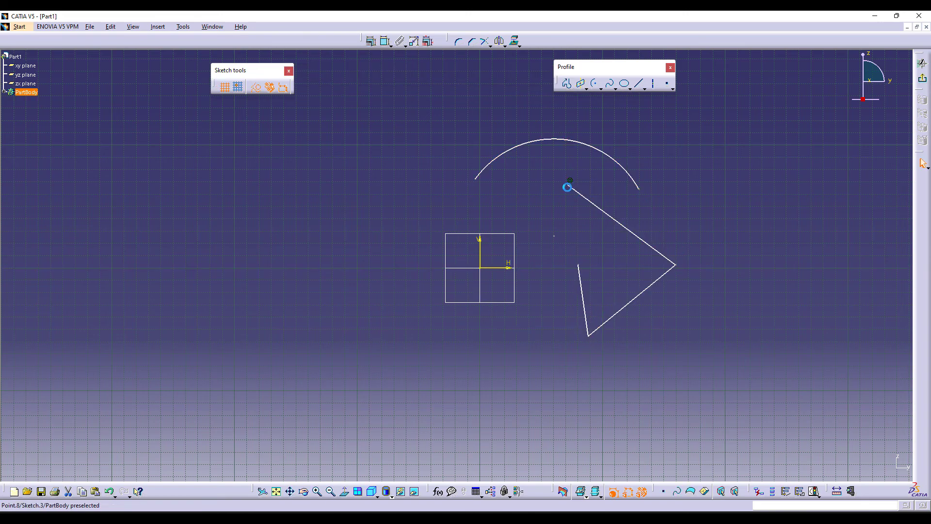
Exit the sketch and examine the endpoints of the arc and the open profile in the 3D view
{"action": "left_click", "coordinate": [924, 82]}
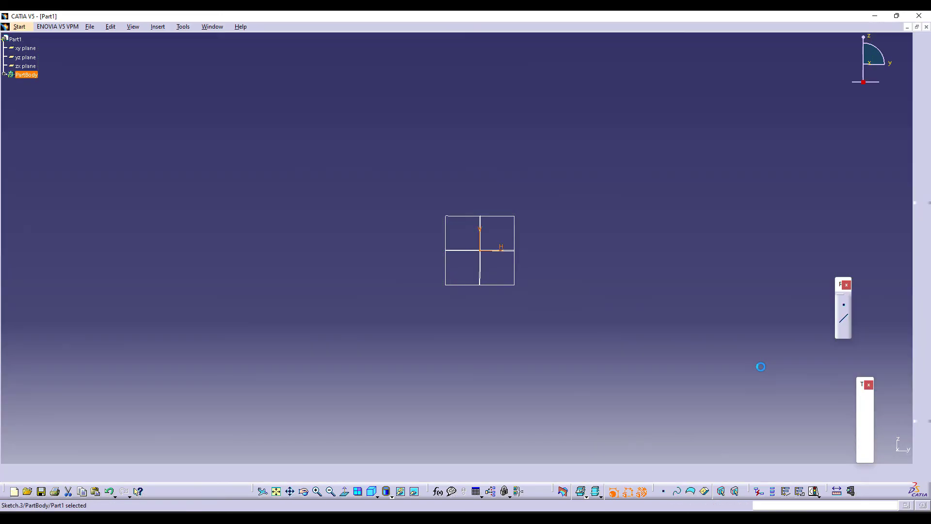
{"action": "middle_click", "coordinate": [663, 386]}
{"action": "middle_click_drag", "start_coordinate": [663, 386], "coordinate": [663, 335]}
{"action": "middle_click_drag", "start_coordinate": [385, 215], "coordinate": [544, 359]}
{"action": "left_click", "coordinate": [544, 418]}
{"action": "middle_click_drag", "start_coordinate": [566, 326], "coordinate": [495, 333]}
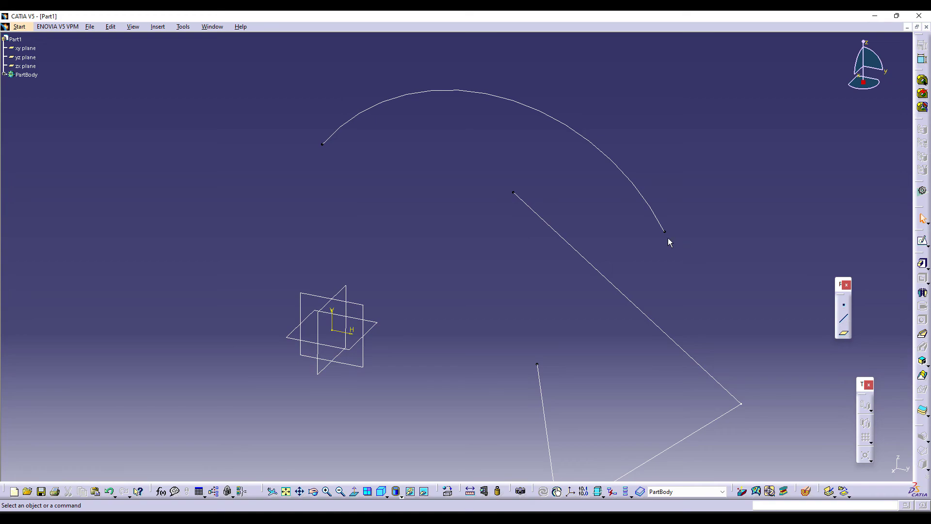
Add a closed triangular profile with its apex at about H -78 mm, V 42 mm to the existing sketch, and exit the sketch
{"action": "double_click", "coordinate": [616, 287]}
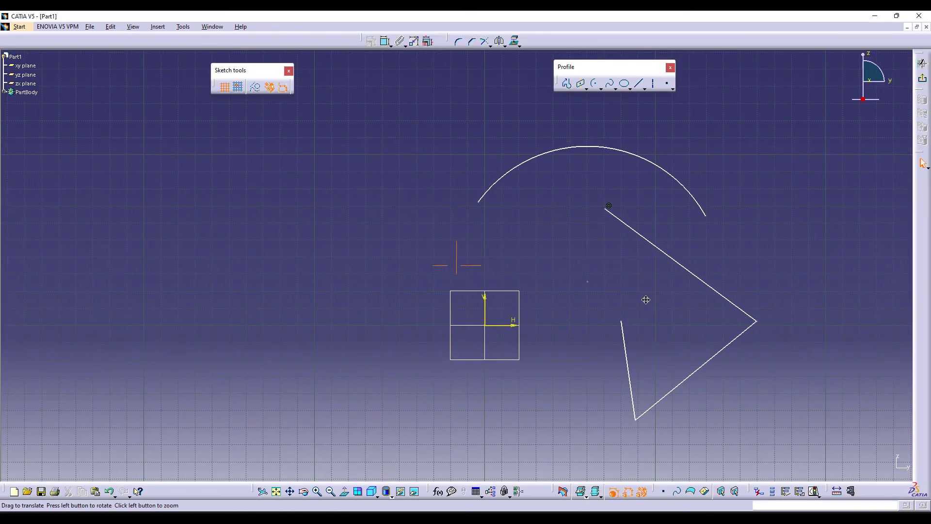
{"action": "left_click", "coordinate": [567, 83]}
{"action": "left_click", "coordinate": [352, 253]}
{"action": "left_click", "coordinate": [301, 308]}
{"action": "left_click", "coordinate": [396, 308]}
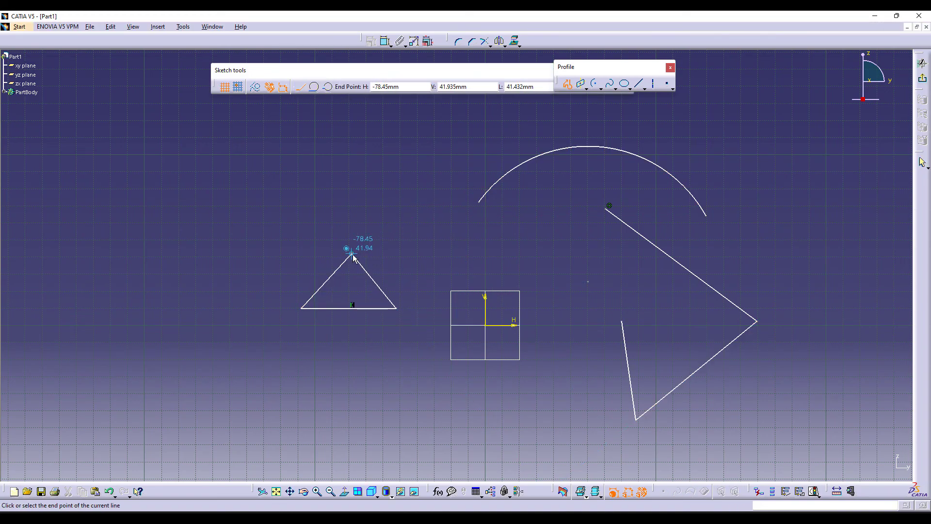
{"action": "double_click", "coordinate": [353, 254]}
{"action": "left_click", "coordinate": [922, 78]}
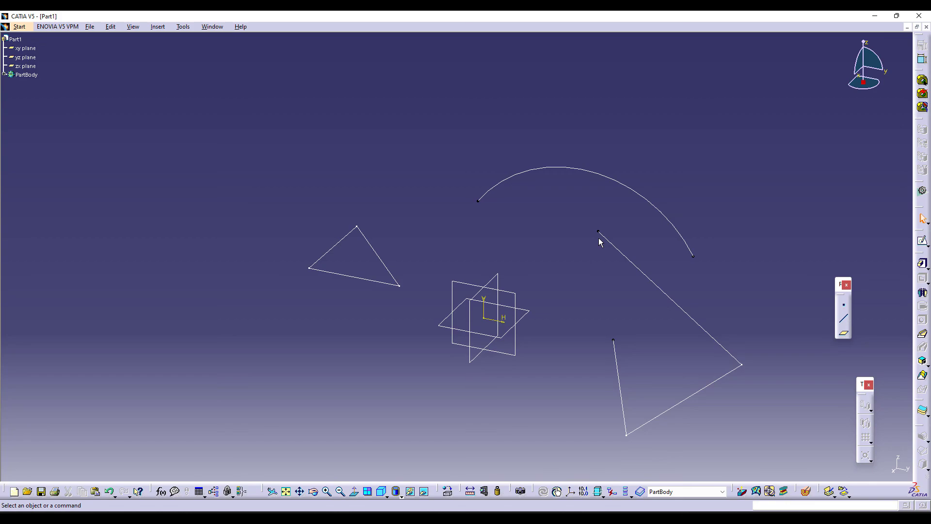
{"action": "mouse_move", "coordinate": [563, 412]}
{"action": "middle_mouse_down"}
{"action": "mouse_move", "coordinate": [558, 395]}
{"action": "mouse_move", "coordinate": [566, 404]}
{"action": "middle_mouse_up"}
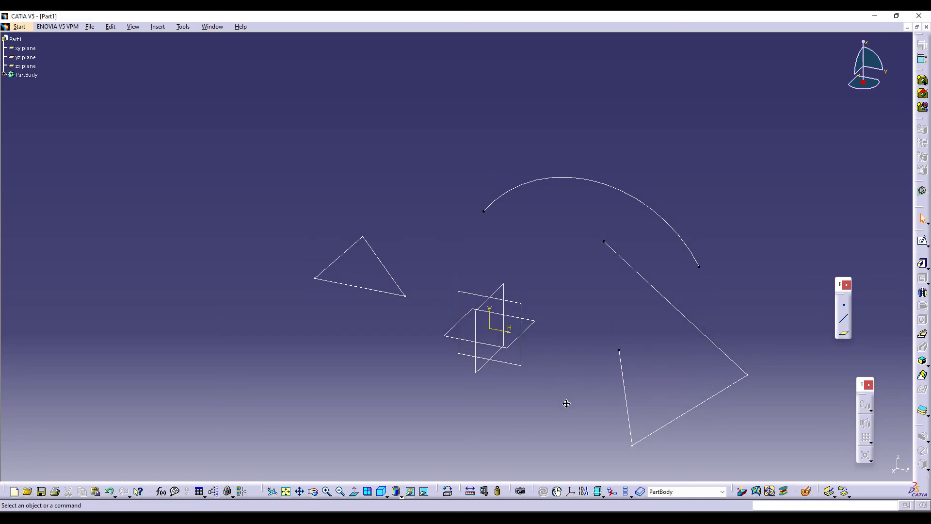